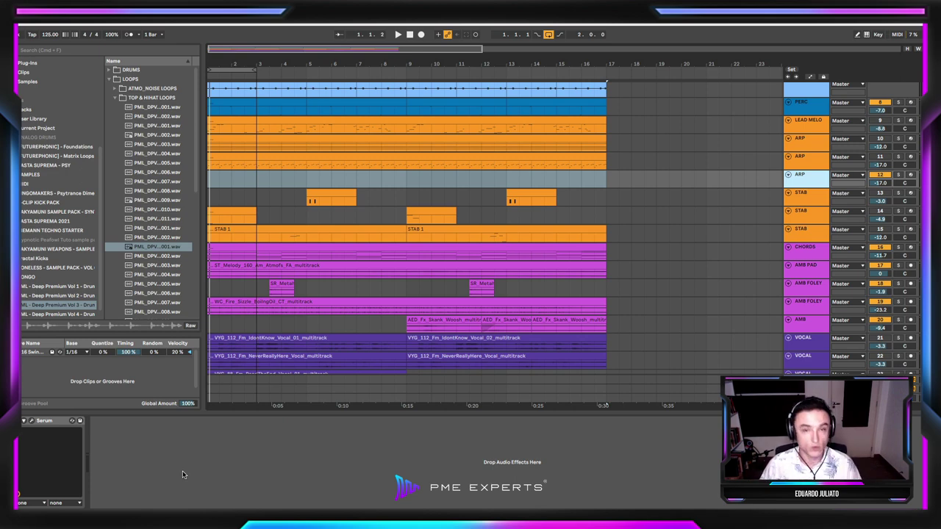
Solo the CHORDS track during playback and extend the arrangement loop to 16 bars.
key("space")
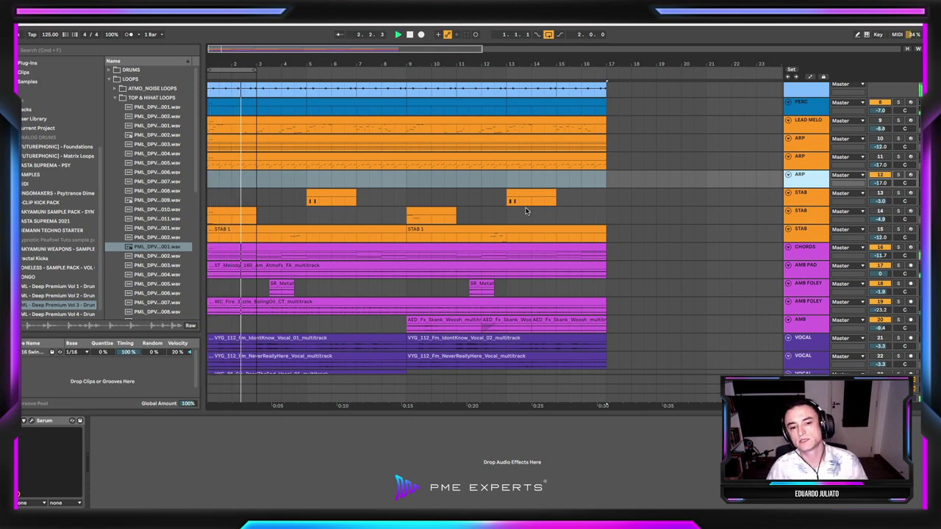
left_click(807, 251)
key("space")
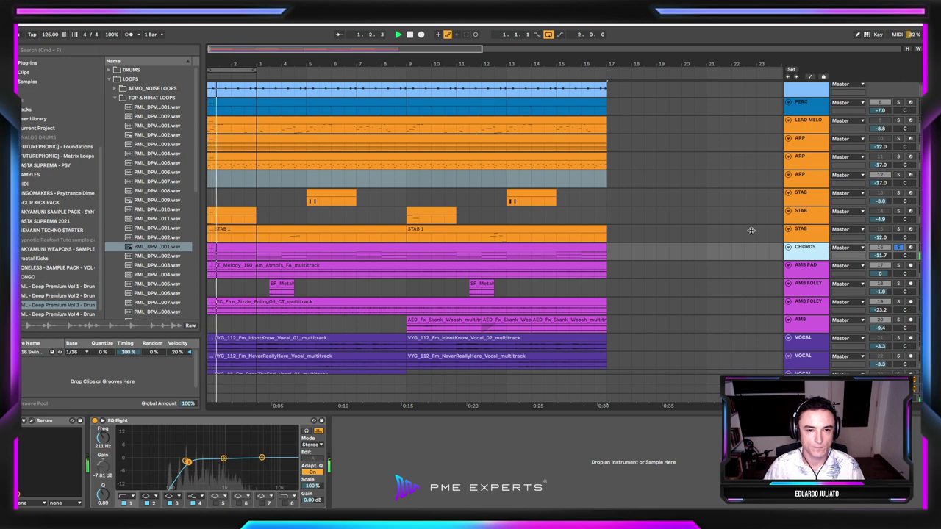
left_click_drag(253, 70, 607, 71)
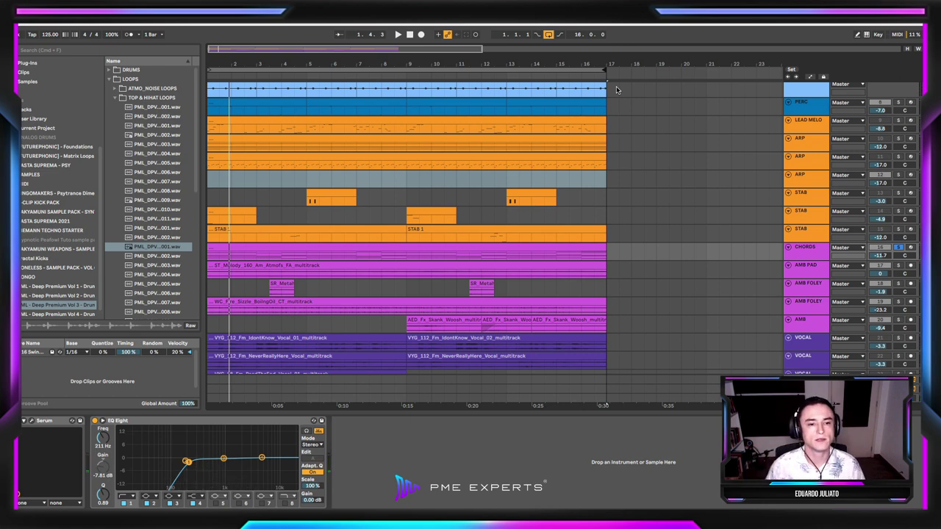
Arm the empty ARP track 12 for recording, audition its Serum sound with the track briefly soloed, and close the plug-in window.
left_click(822, 181)
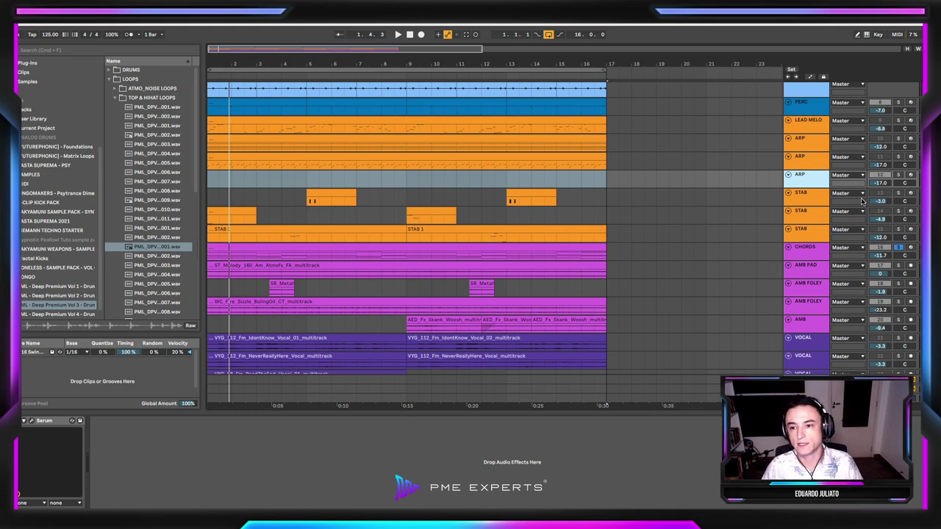
left_click(910, 177)
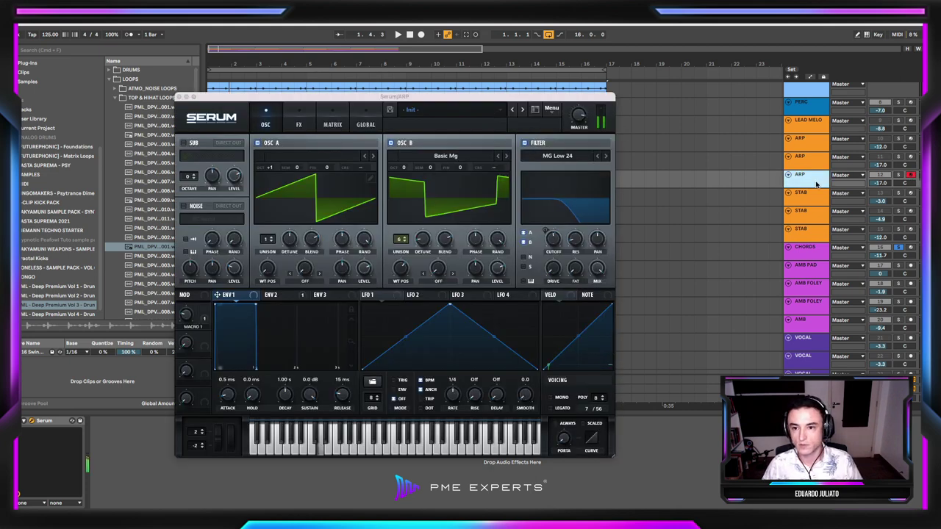
left_click(897, 175)
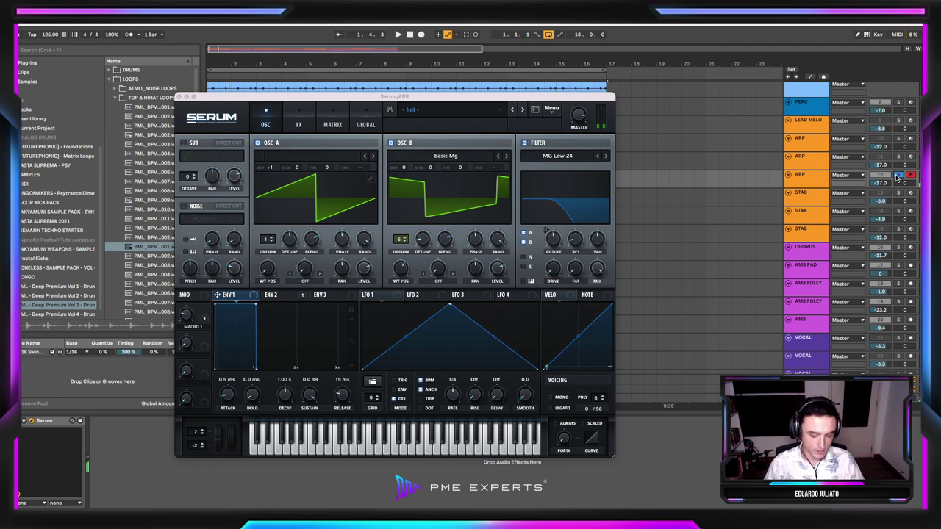
left_click(897, 175)
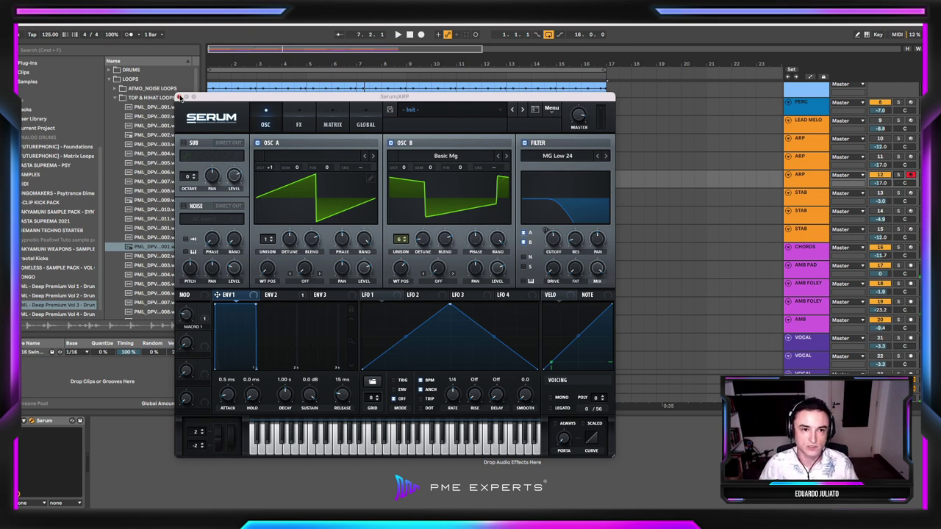
left_click(180, 97)
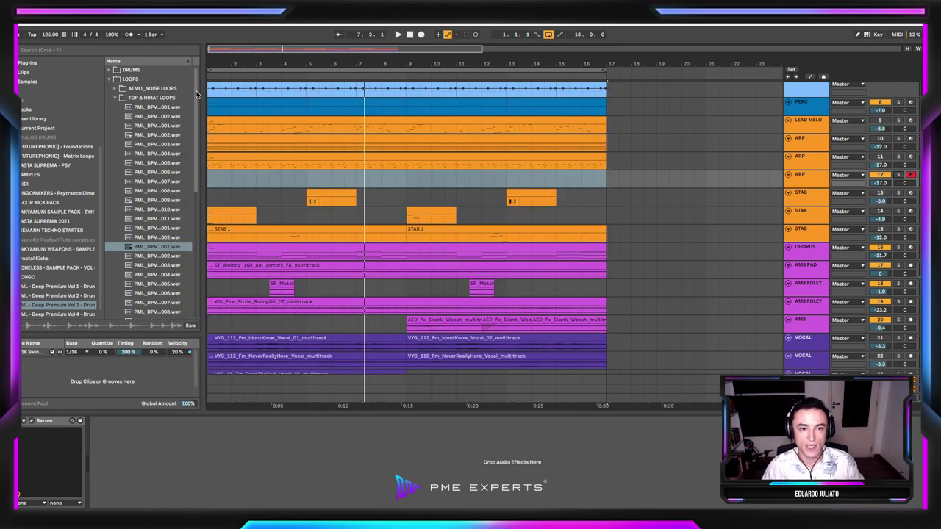
Place the selected PML_DPV...001.wav top loop at bar 1 of the empty ARP track, converting the audio to MIDI as Drums.
left_click(150, 248)
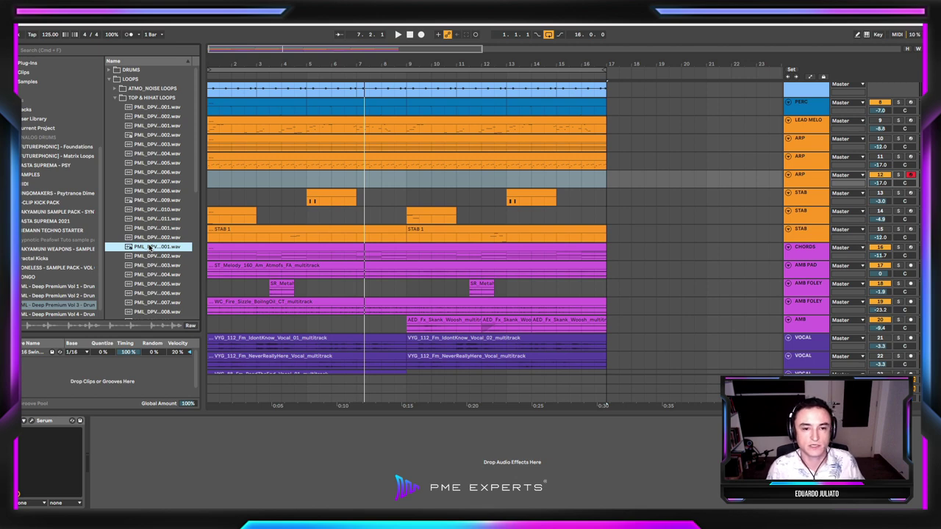
mouse_move(150, 248)
left_mouse_down()
mouse_move(270, 188)
mouse_move(212, 182)
left_mouse_up()
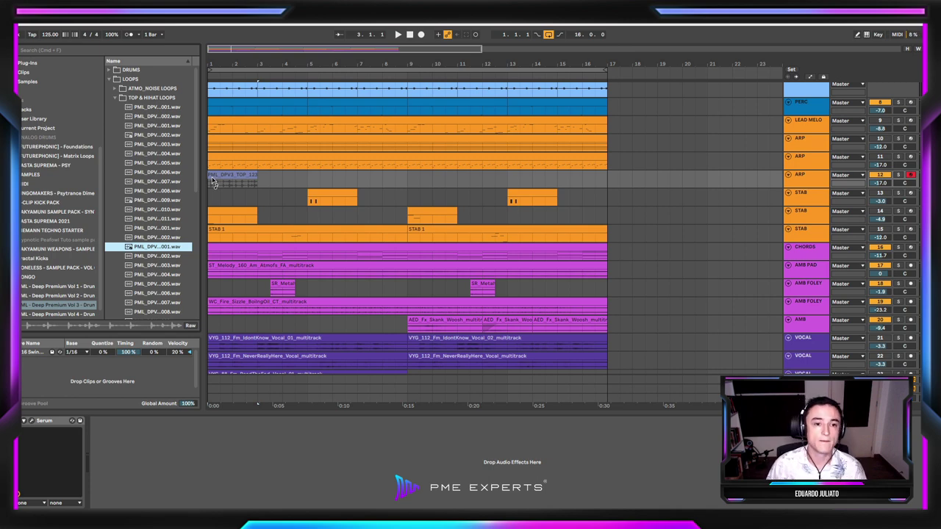
left_click_drag(211, 179, 211, 179)
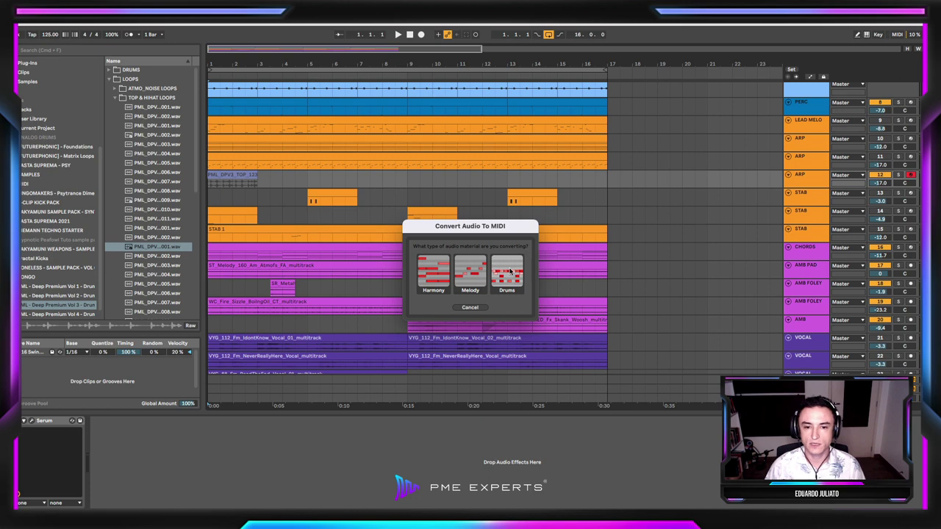
left_click(508, 272)
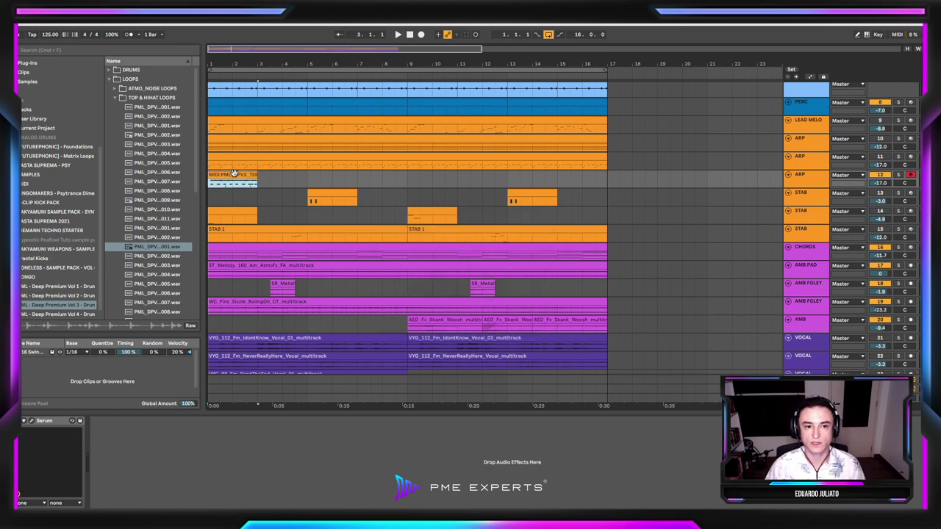
Open the converted MIDI clip and transpose all its notes up to the F3–B3 range.
double_click(234, 174)
left_click(242, 231)
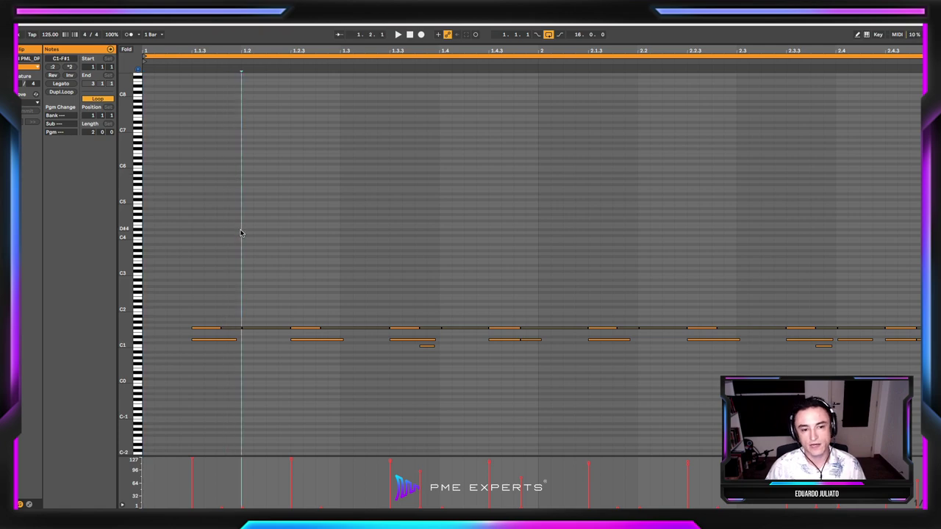
left_click_drag(210, 361, 872, 109)
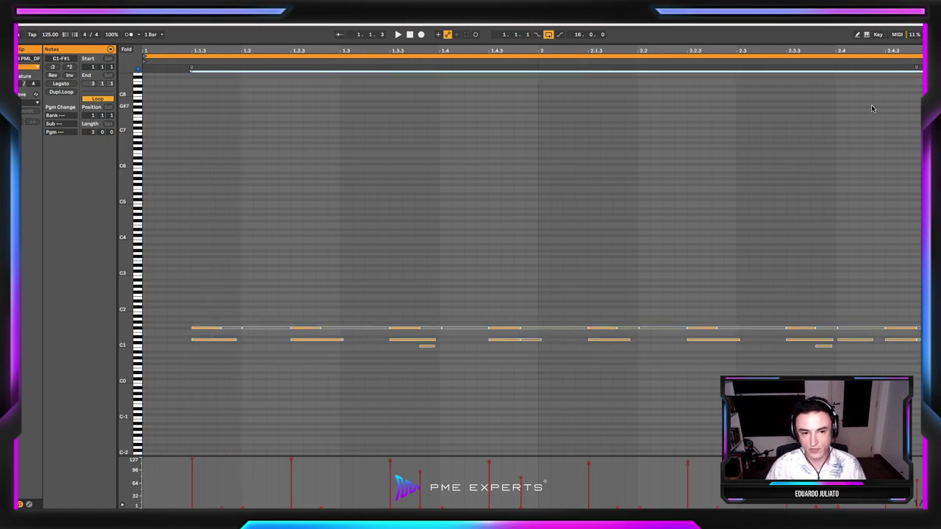
left_click_drag(211, 342, 211, 328)
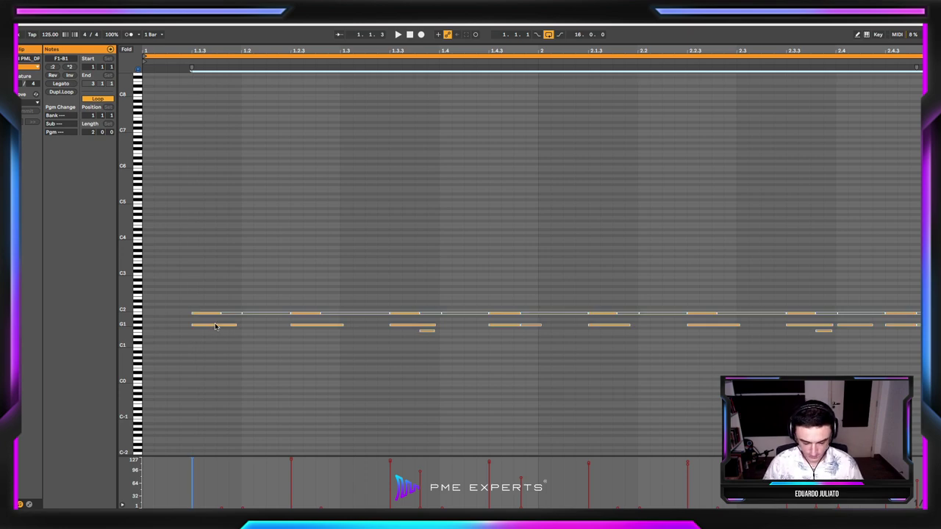
key("shift+Up")
key("shift+Up")
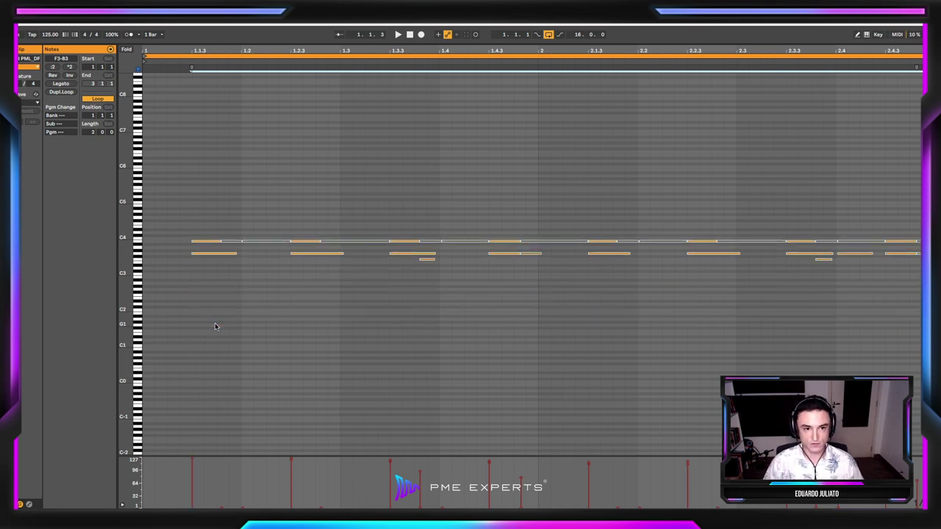
Select the whole upper row of B3 notes and move it up to D4.
left_click(218, 296)
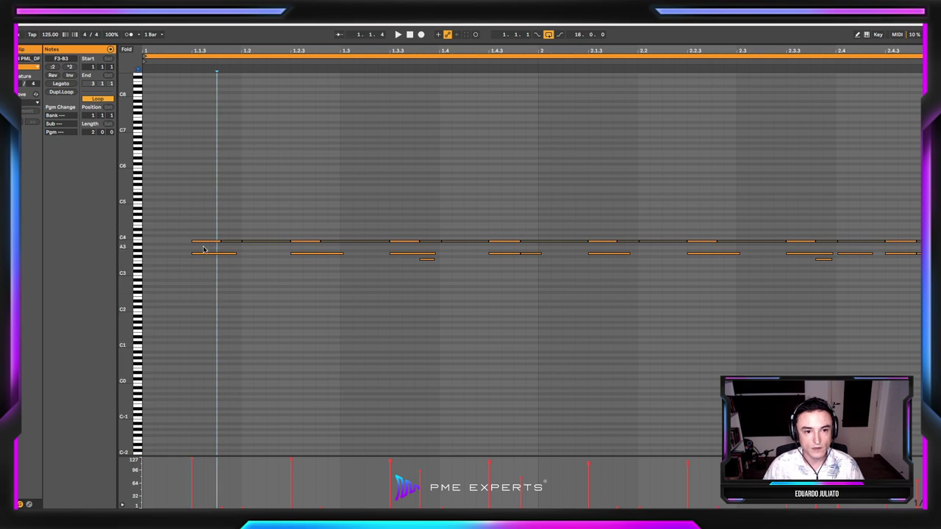
left_click_drag(204, 249, 920, 148)
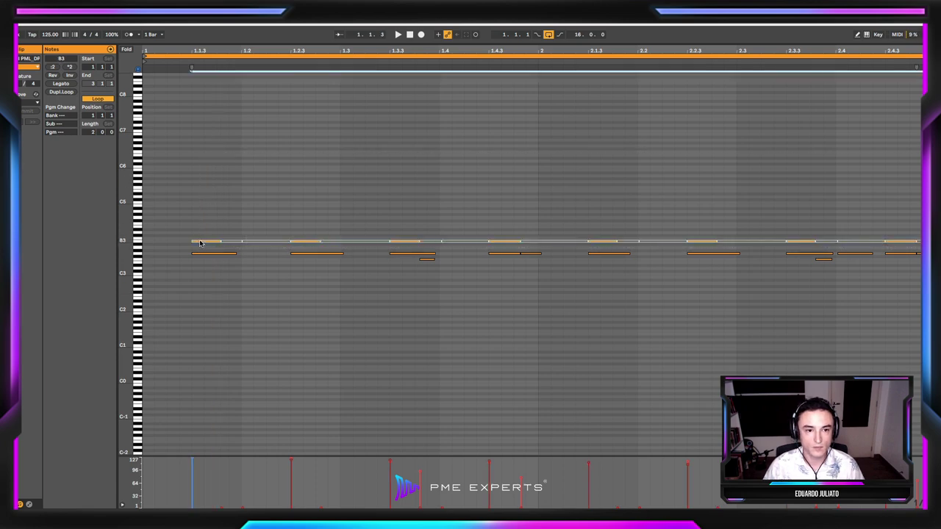
left_click_drag(200, 242, 204, 237)
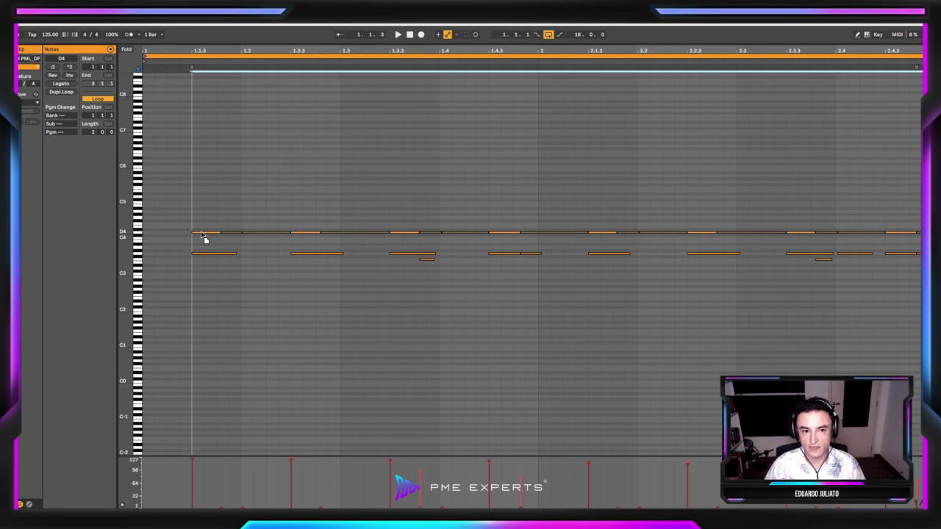
left_click(204, 237)
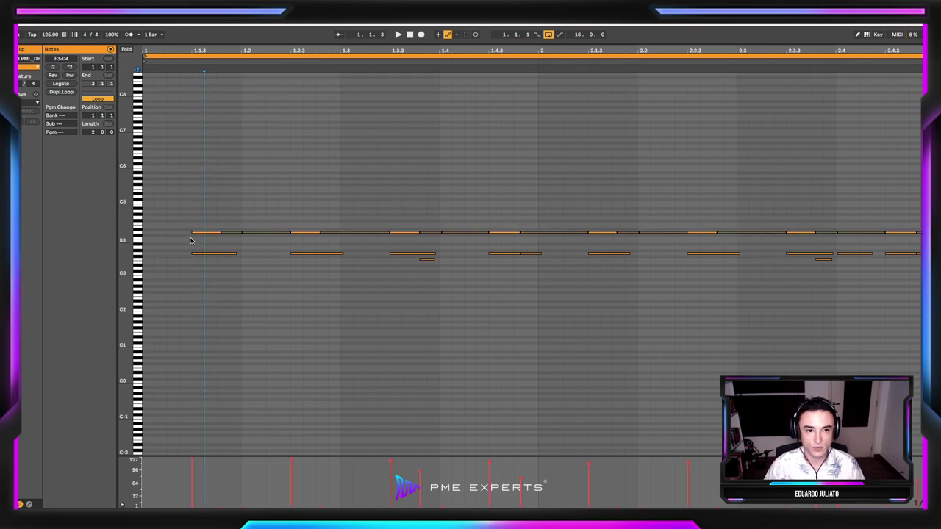
Shorten the first two G3 notes, delete the D4 note at 1.2.3, and play the pattern back.
mouse_move(193, 232)
left_mouse_down()
mouse_move(207, 232)
mouse_move(202, 253)
left_mouse_up()
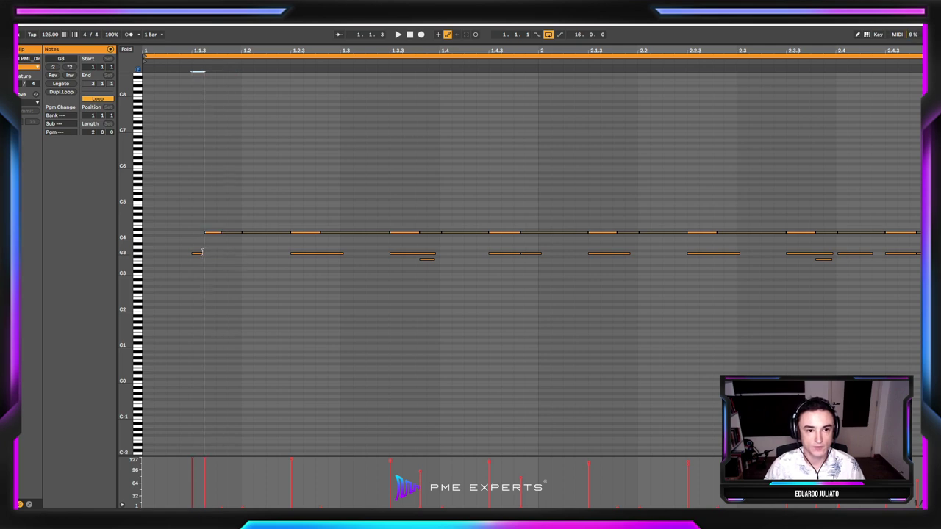
left_click(216, 258)
left_click(319, 233)
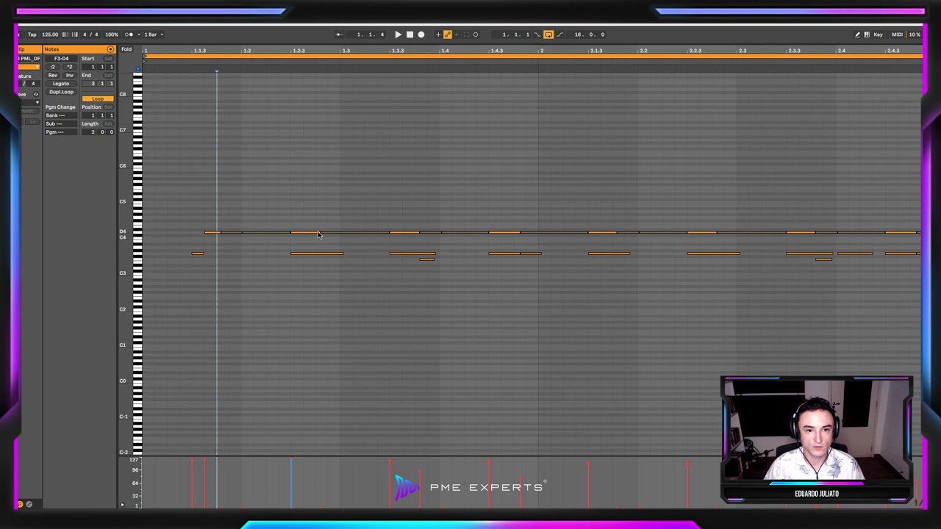
left_click_drag(320, 233, 295, 229)
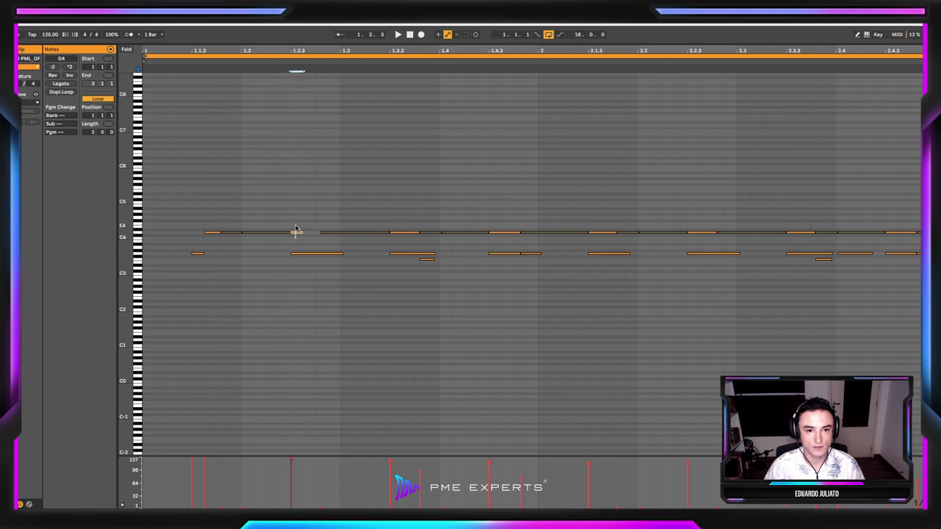
key("Delete")
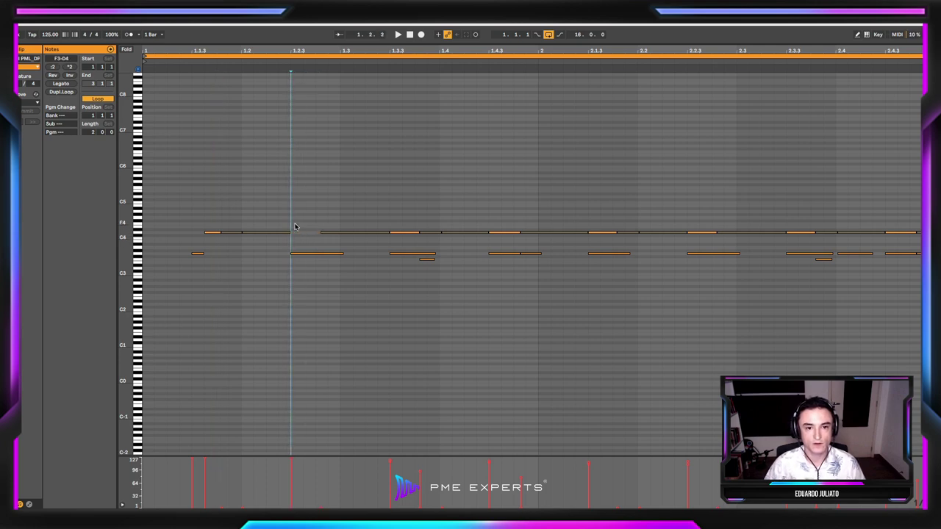
left_click_drag(341, 254, 315, 256)
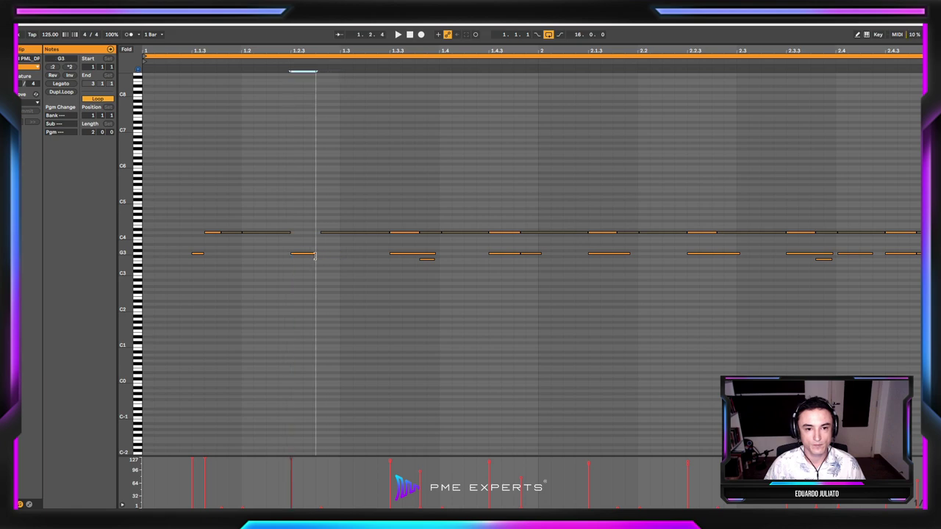
key("space")
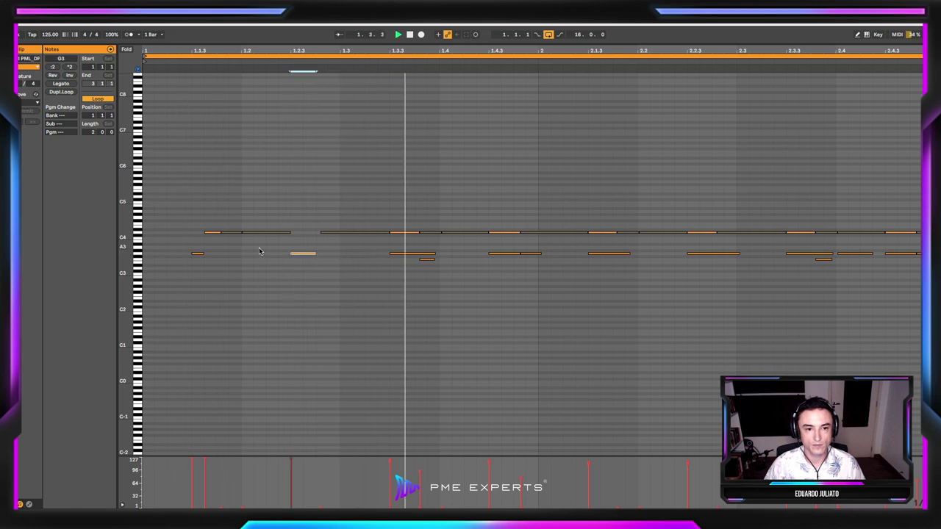
key("space")
Delete the D4 note above the first G3 note, lengthen that G3 to match the second one, and listen to the result.
left_click(195, 255)
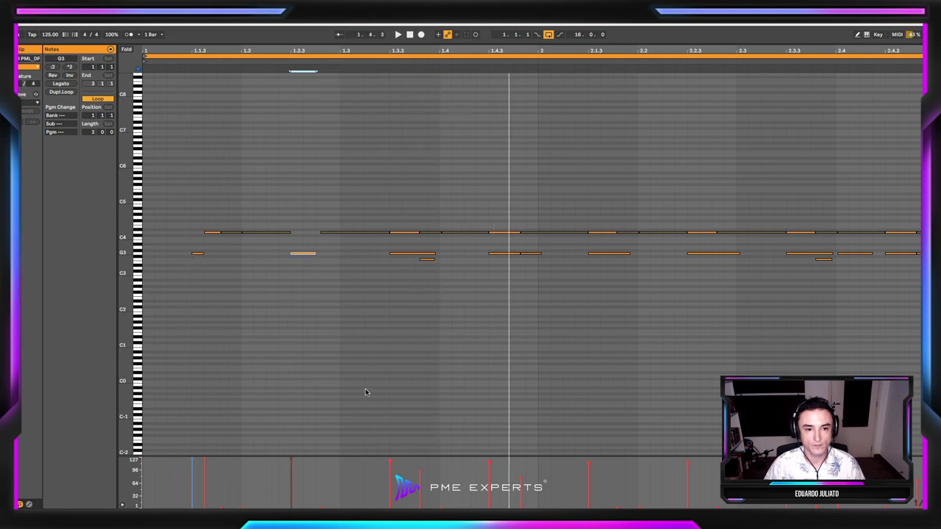
right_click(317, 324)
left_click(394, 460)
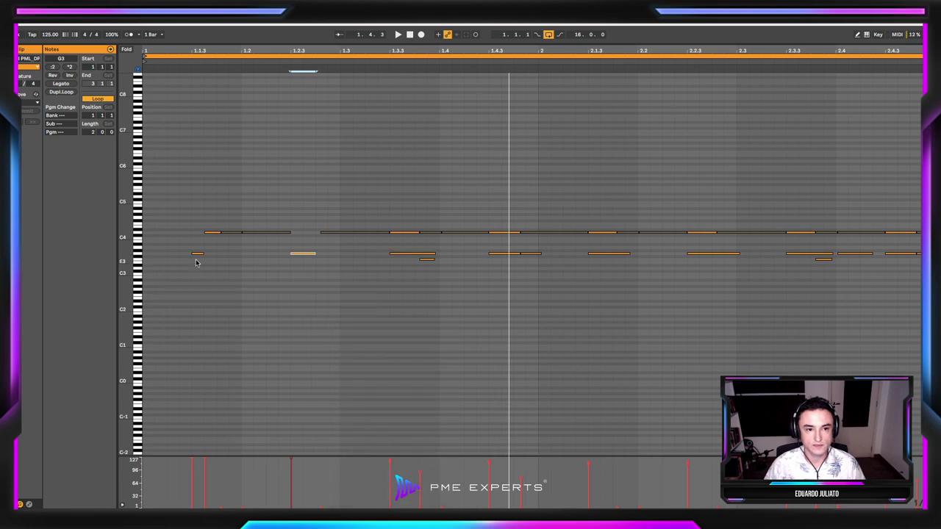
left_click(211, 233)
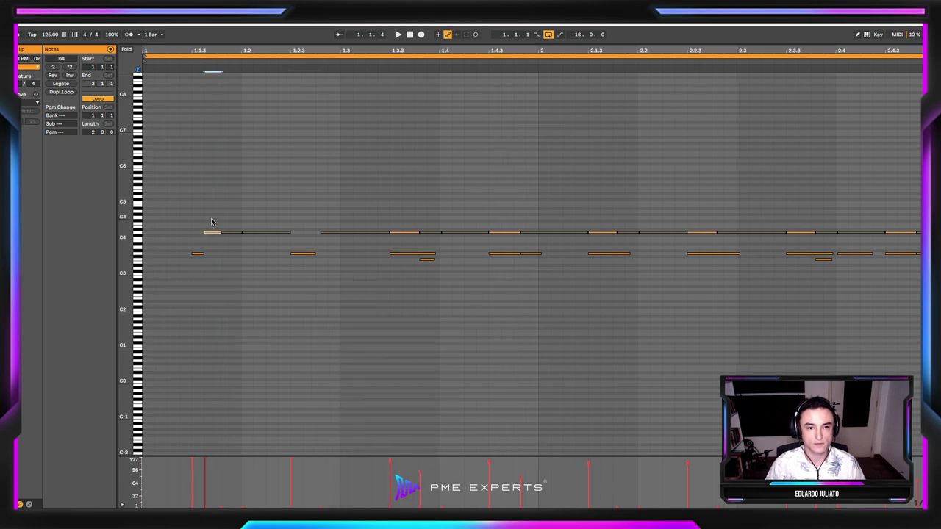
left_click(201, 255)
left_click_drag(203, 253, 217, 253)
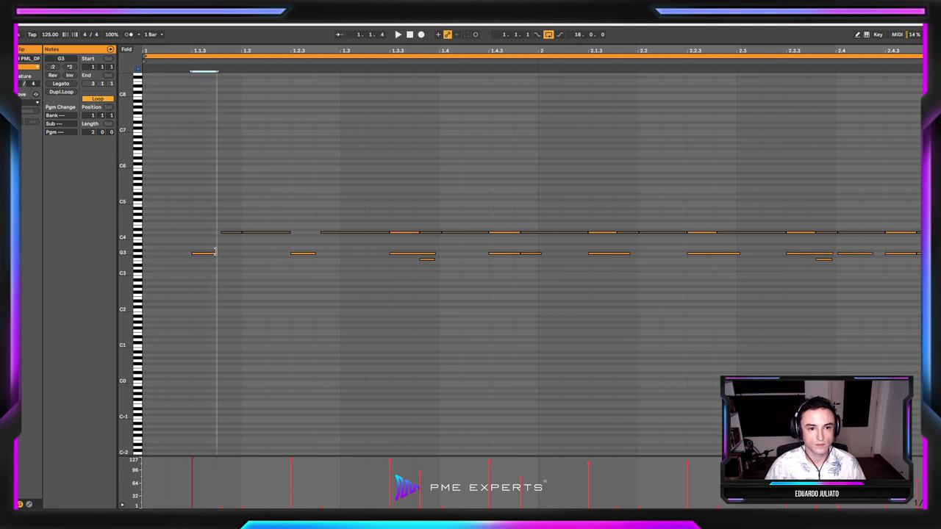
key("space")
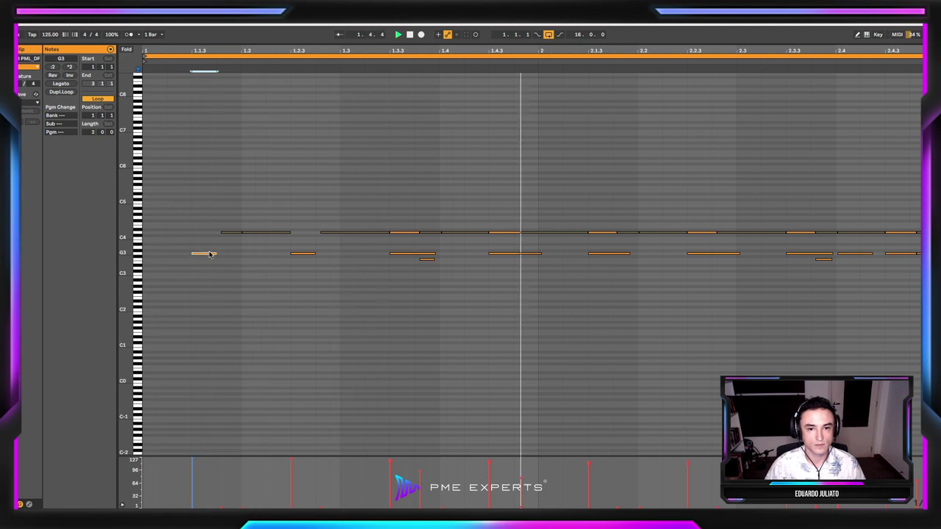
left_click(386, 240)
key("space")
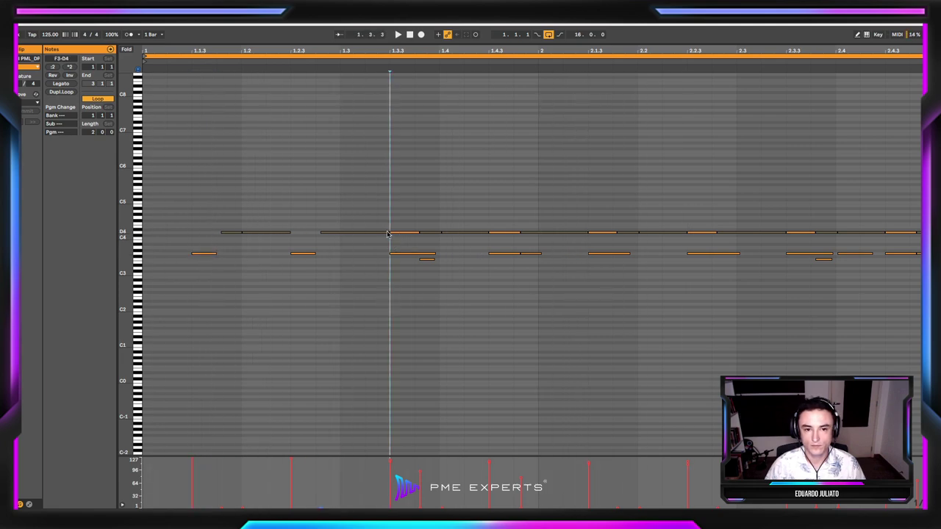
Delete the two D4 notes from 1.3.3, trim the G3 note there to end where the F3 note starts, and play the pattern.
left_click(387, 233)
left_click(404, 233)
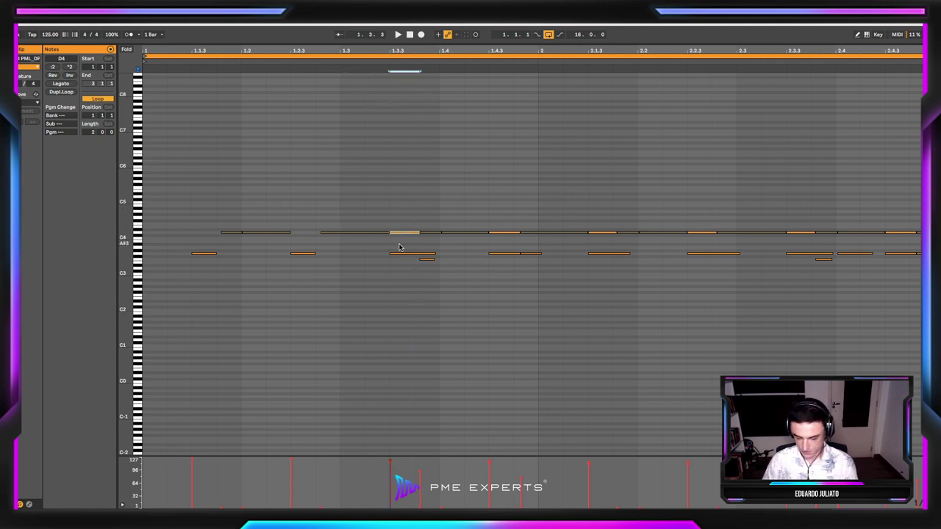
key("Delete")
left_click(426, 259)
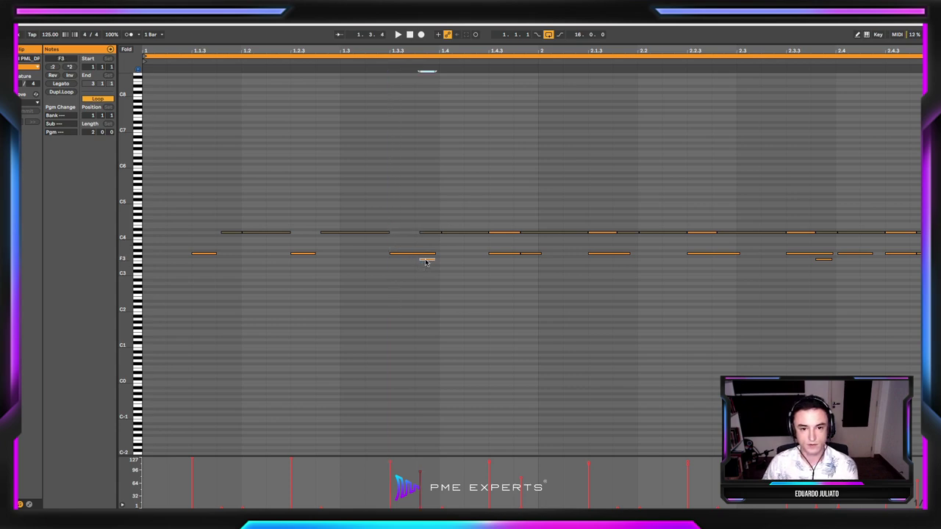
mouse_move(424, 262)
left_mouse_down()
mouse_move(429, 270)
mouse_move(419, 254)
left_mouse_up()
left_click(427, 257)
left_click(426, 223)
key("space")
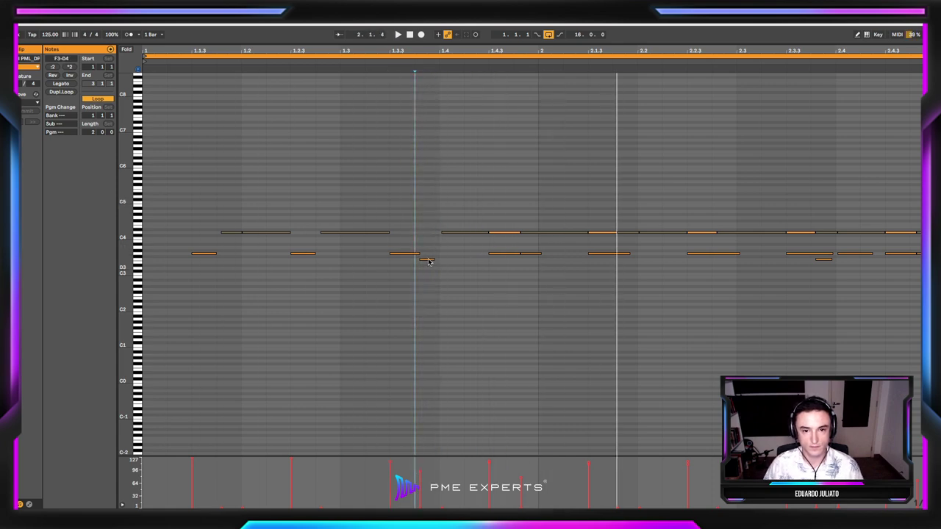
Move the F3 note after 1.3.3 down to D3 and play the pattern.
left_click_drag(423, 259, 427, 268)
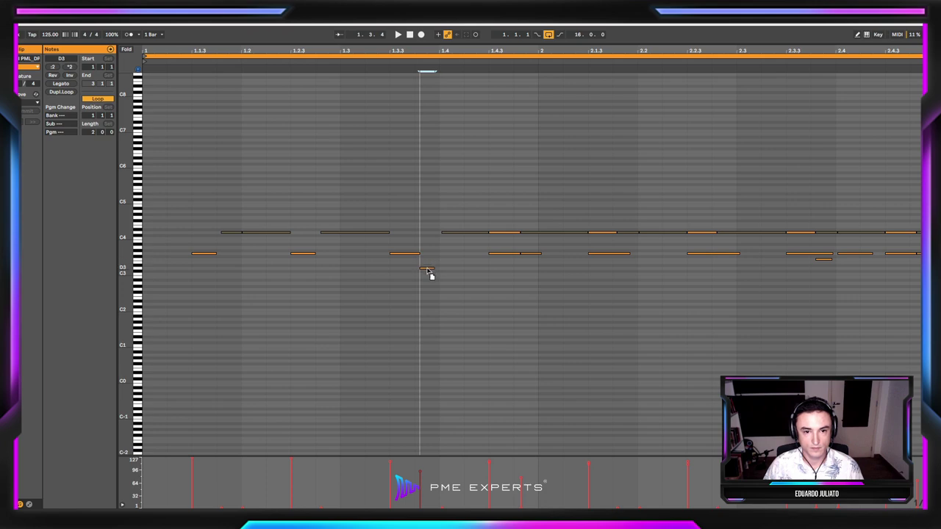
key("space")
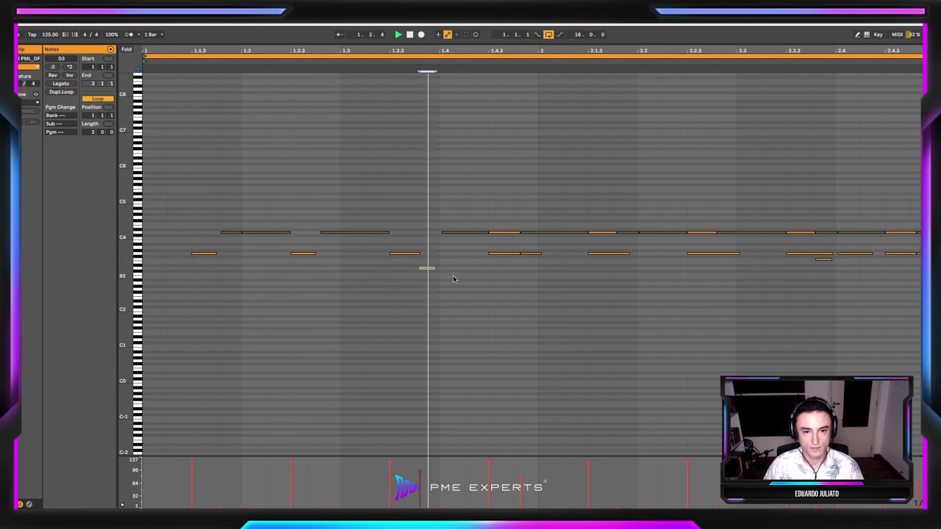
key("space")
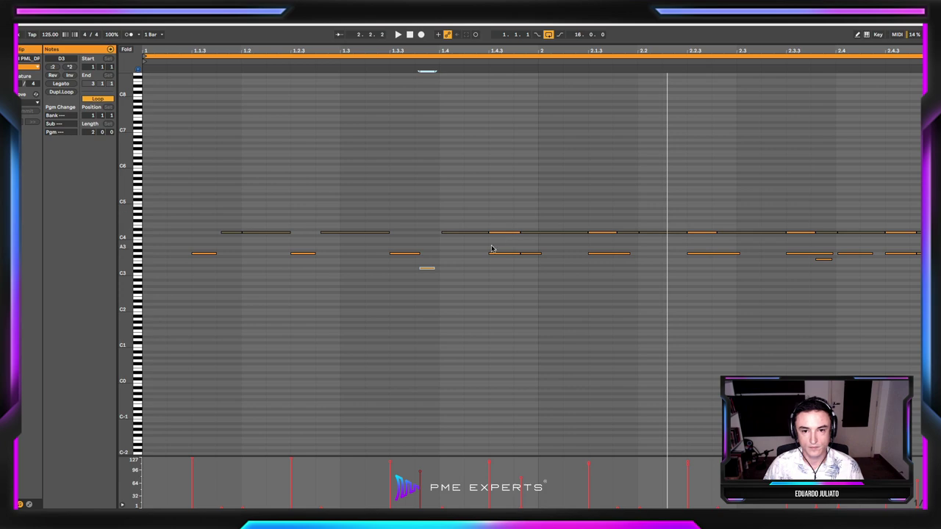
Delete the two G3 notes from 1.4.3, trim the last upper note of the first bar to end at bar 2, and raise it to D#4.
left_click_drag(492, 250, 532, 263)
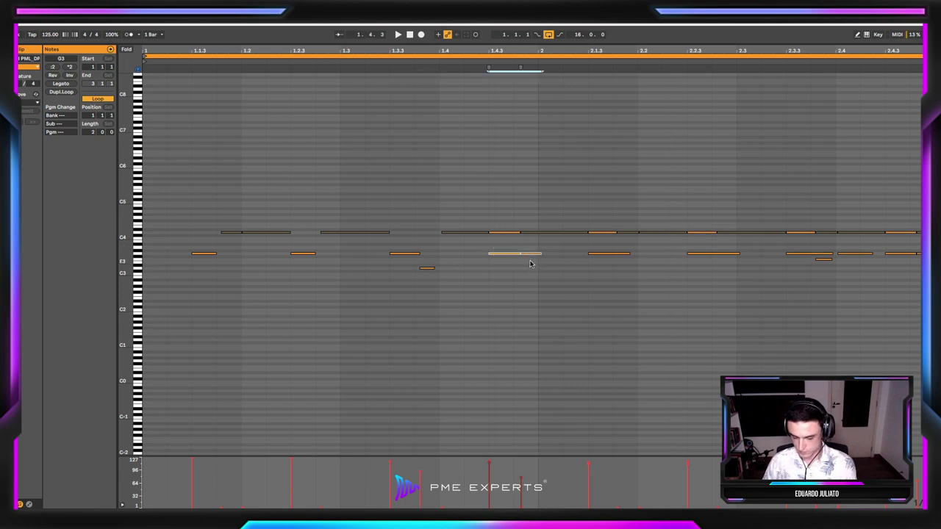
key("Delete")
left_click_drag(587, 234, 536, 237)
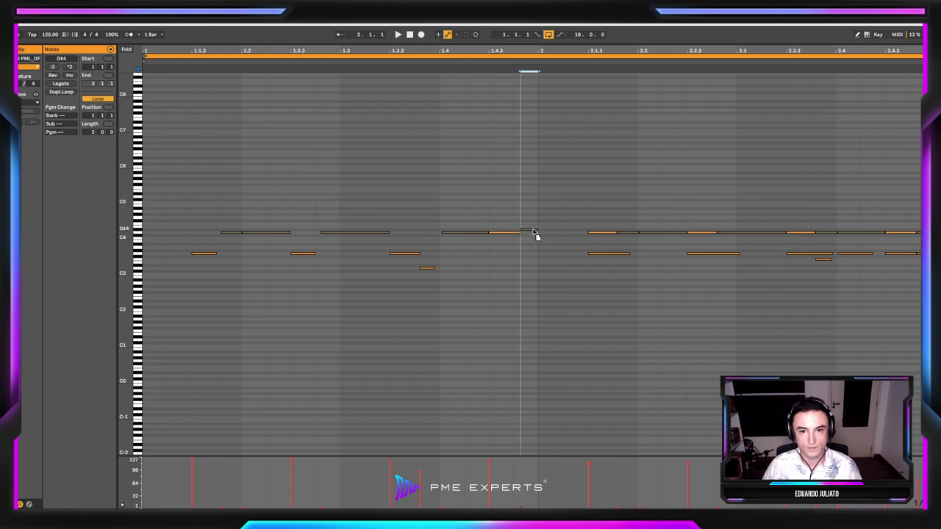
key("space")
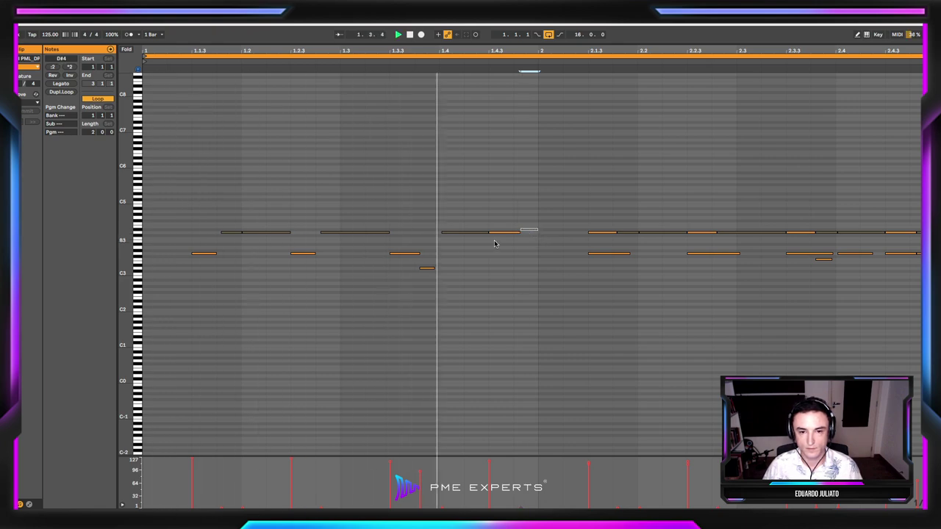
Raise the D4 note at 1.4.3 to D#4, return the short note after it to D4, and play the pattern.
key("space")
left_click(500, 234)
left_click_drag(500, 235, 502, 232)
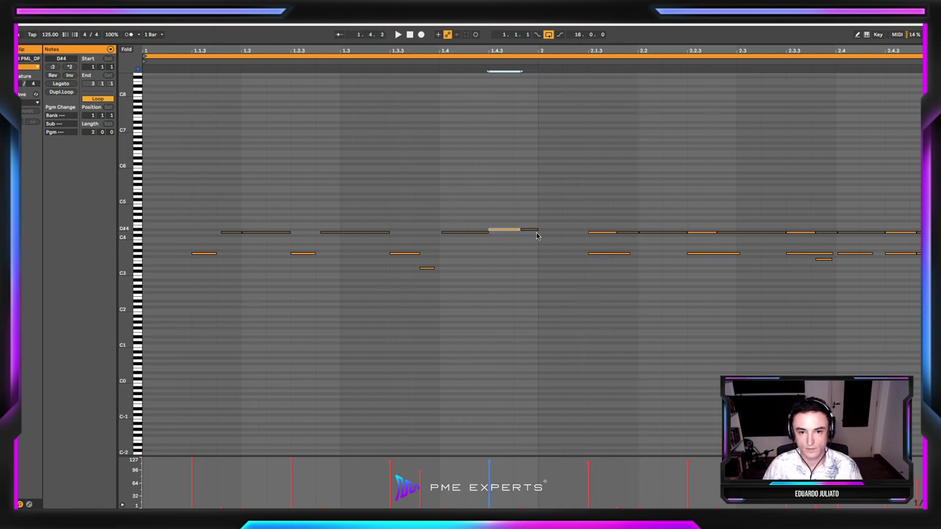
left_click(529, 234)
key("space")
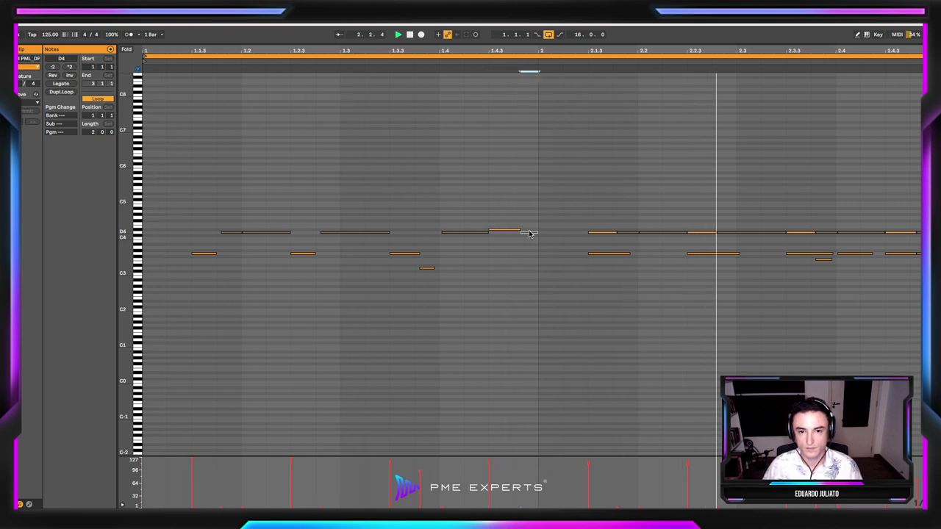
Stop playback and delete every note in the second bar.
key("space")
left_click_drag(568, 185, 921, 316)
key("Delete")
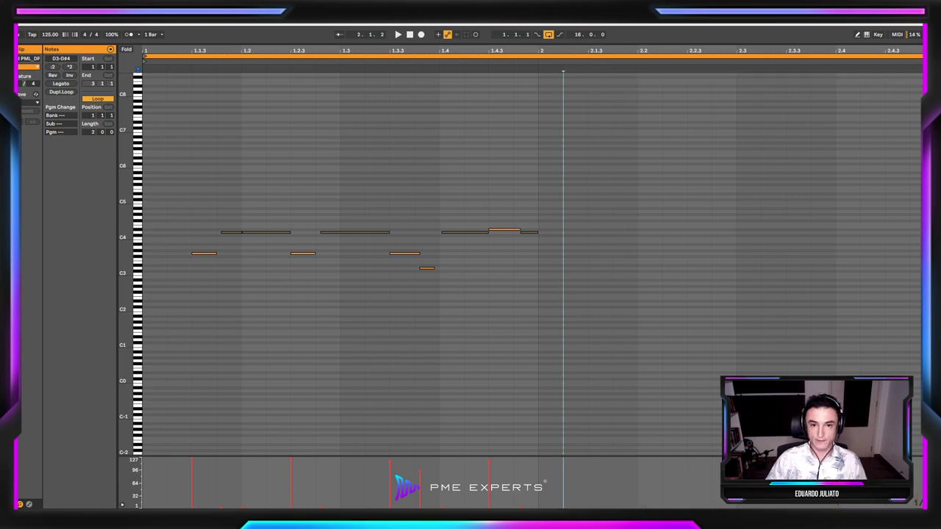
Select all the notes of the first bar and duplicate them into the second bar.
left_click(499, 231)
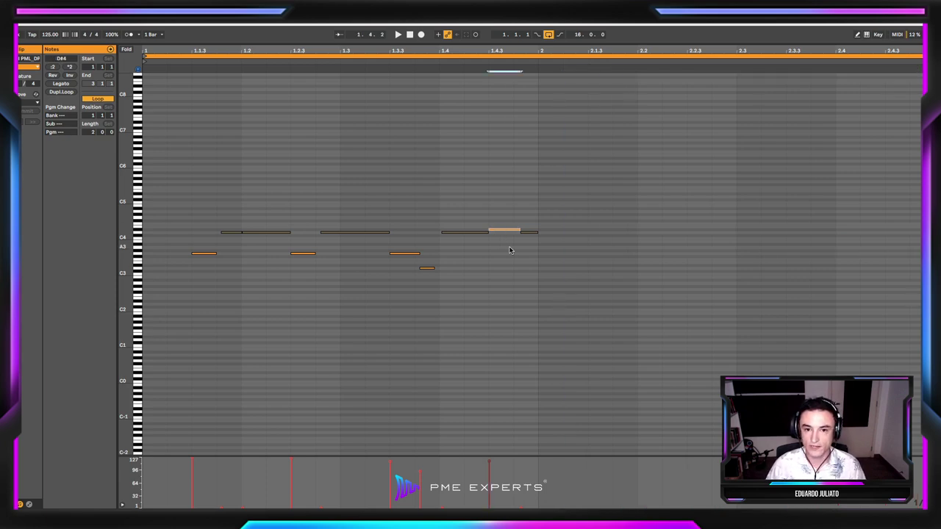
left_click(509, 250)
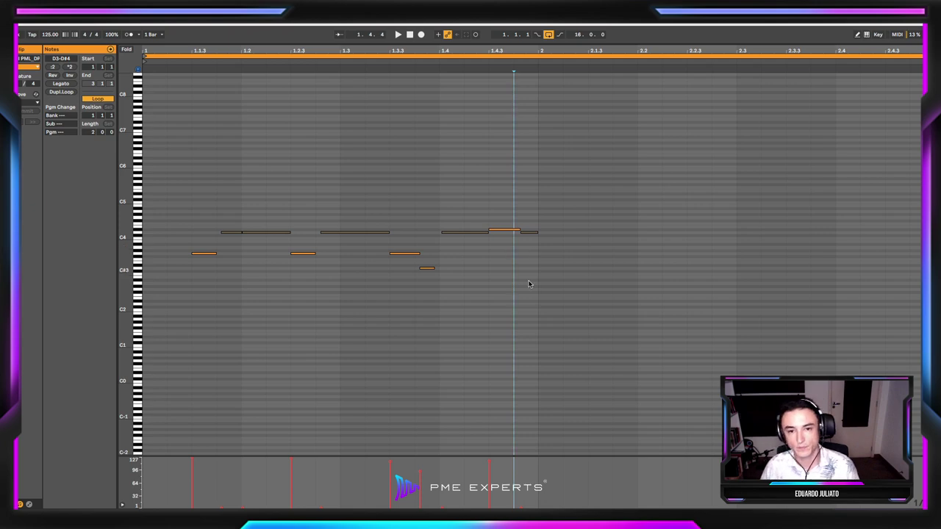
mouse_move(534, 293)
left_mouse_down()
mouse_move(258, 187)
mouse_move(163, 179)
left_mouse_up()
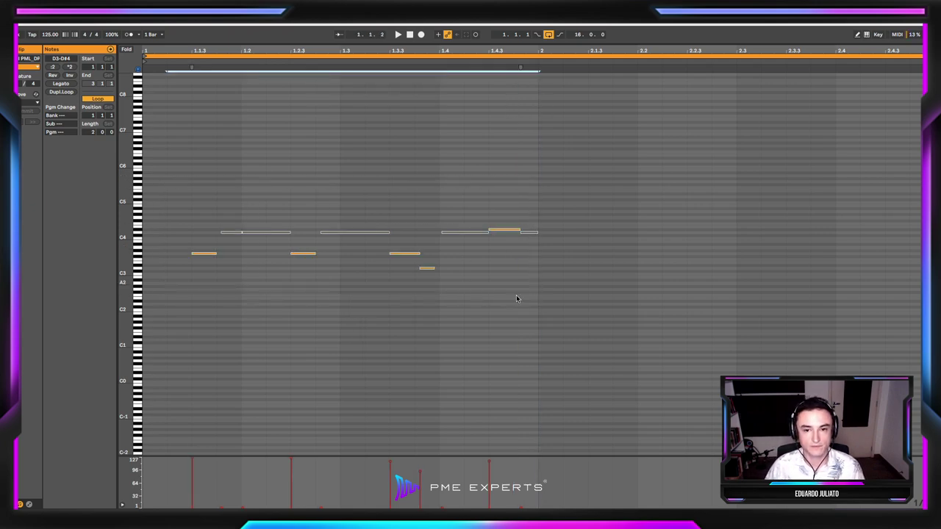
left_click(535, 301)
left_click_drag(535, 272, 146, 164)
key("ctrl+d")
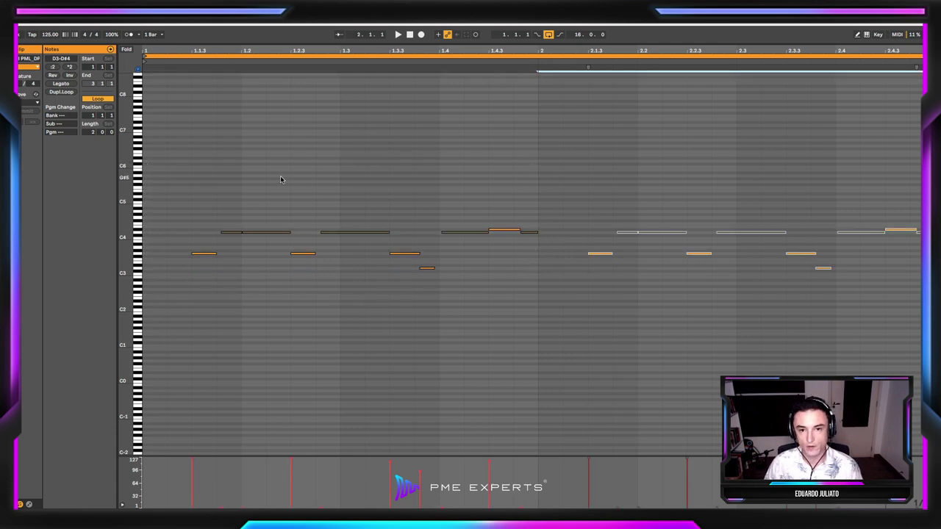
Loop the two-bar ARP clip in the arrangement, listen to it with the track, and reopen its notes.
key("space")
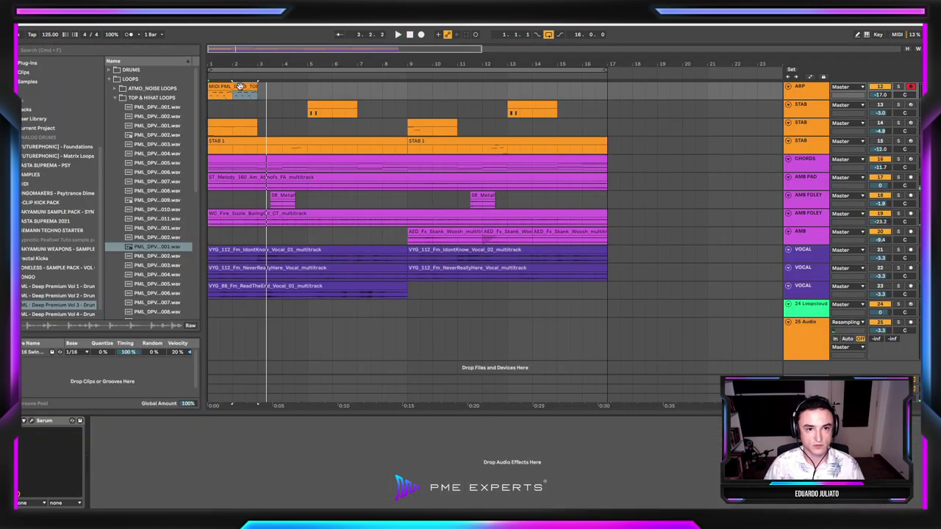
left_click(223, 86)
key("space")
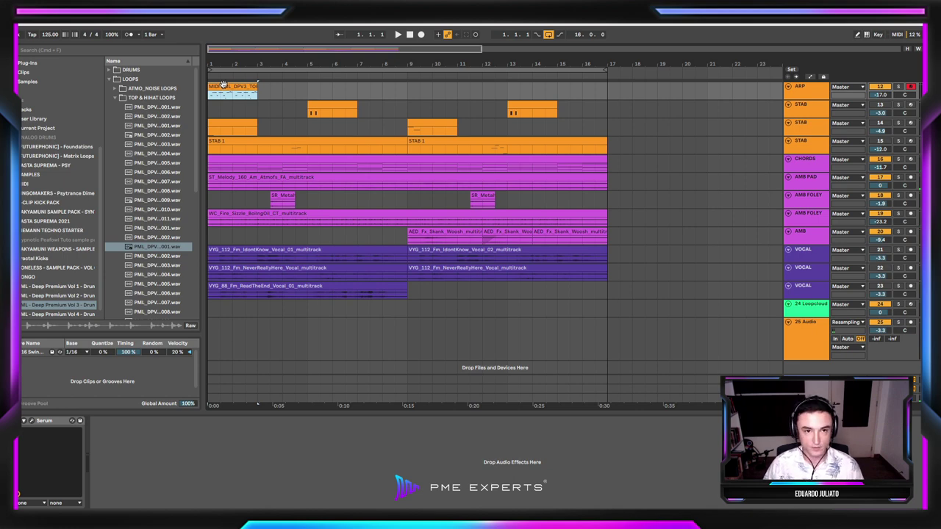
key("space")
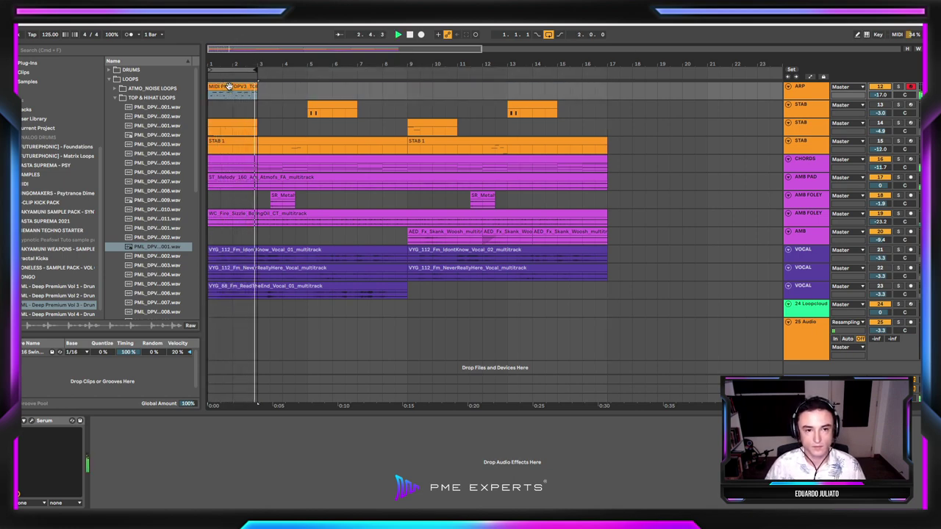
double_click(229, 86)
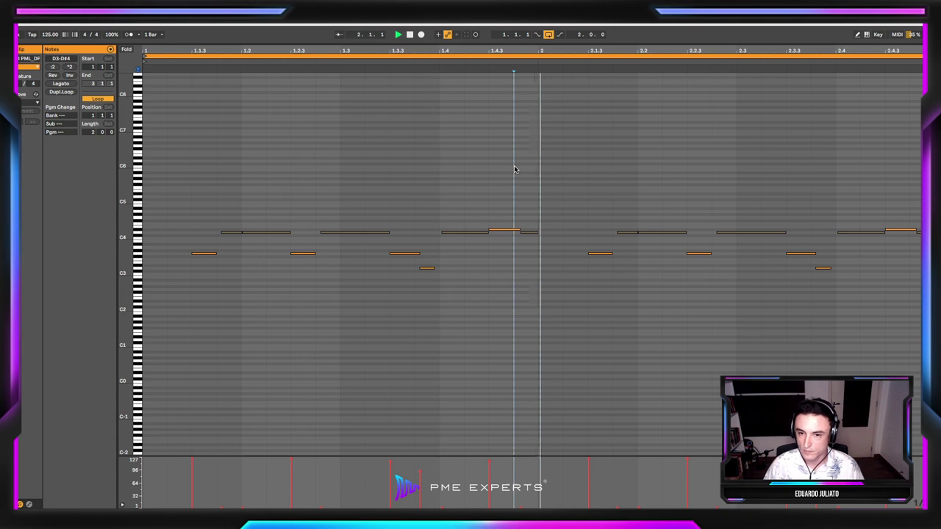
Raise the second bar's D3 note to the level of the upper notes and play the clip.
key("space")
left_click(834, 265)
left_click_drag(825, 268, 827, 229)
key("space")
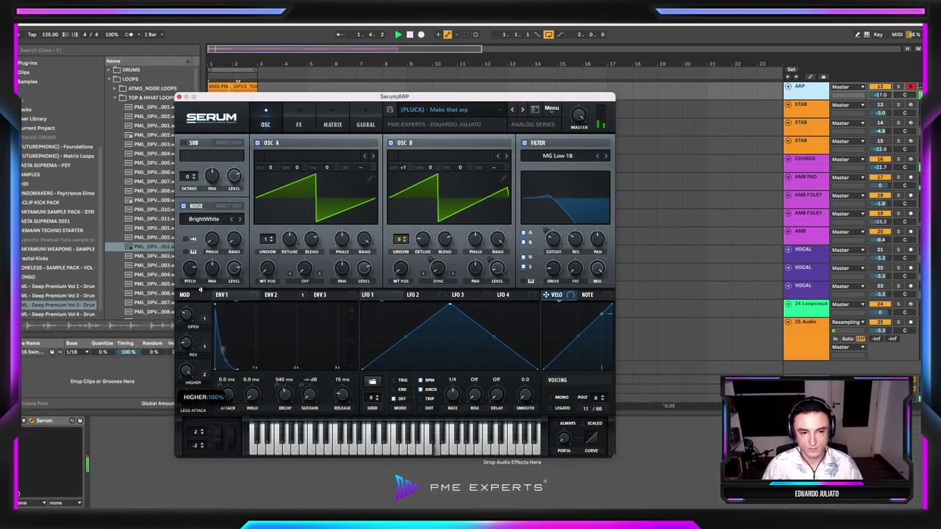
Adjust the Serum macros and set the octave to -1 for OSC A and +1 for OSC B while the loop plays.
left_click_drag(186, 396, 189, 312)
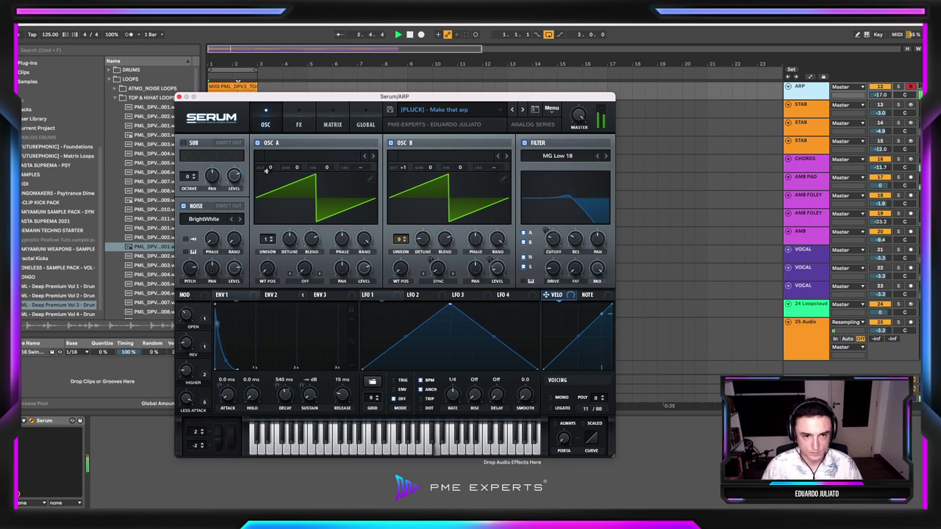
left_click_drag(268, 168, 269, 184)
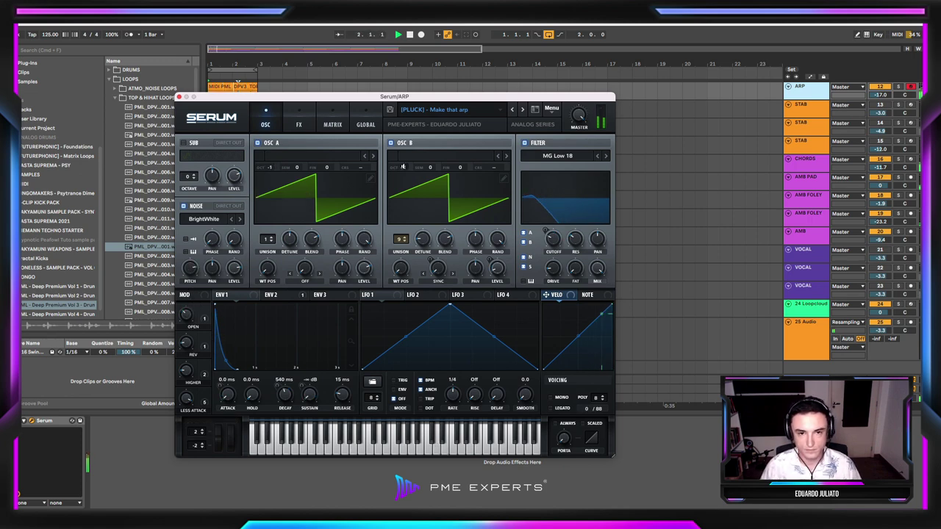
mouse_move(403, 167)
left_mouse_down()
mouse_move(403, 182)
mouse_move(396, 159)
left_mouse_up()
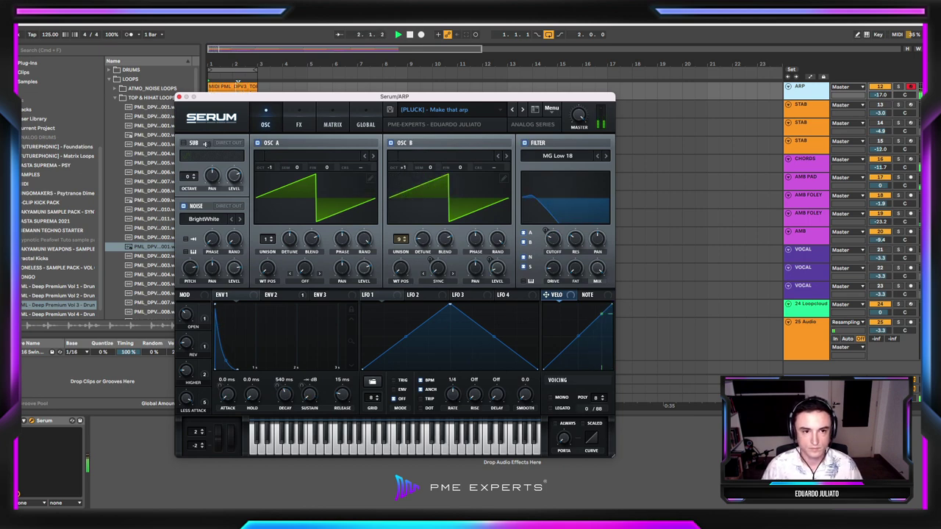
left_click(178, 97)
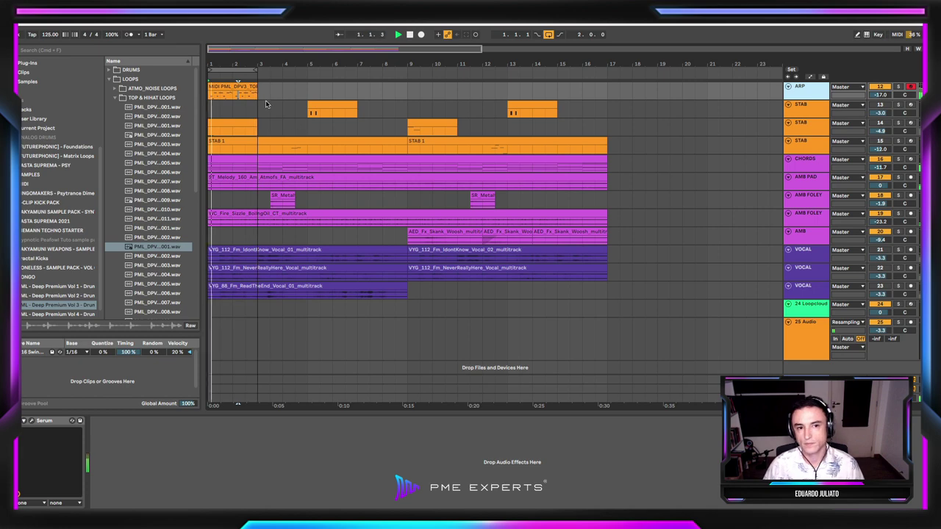
Stop playback and delete the two-bar MIDI clip from the ARP track.
left_click(234, 86)
key("space")
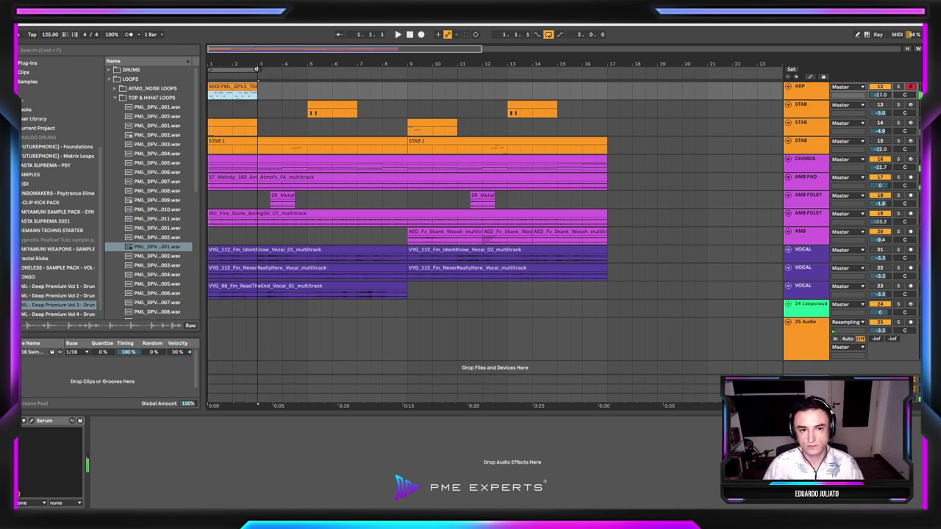
key("Delete")
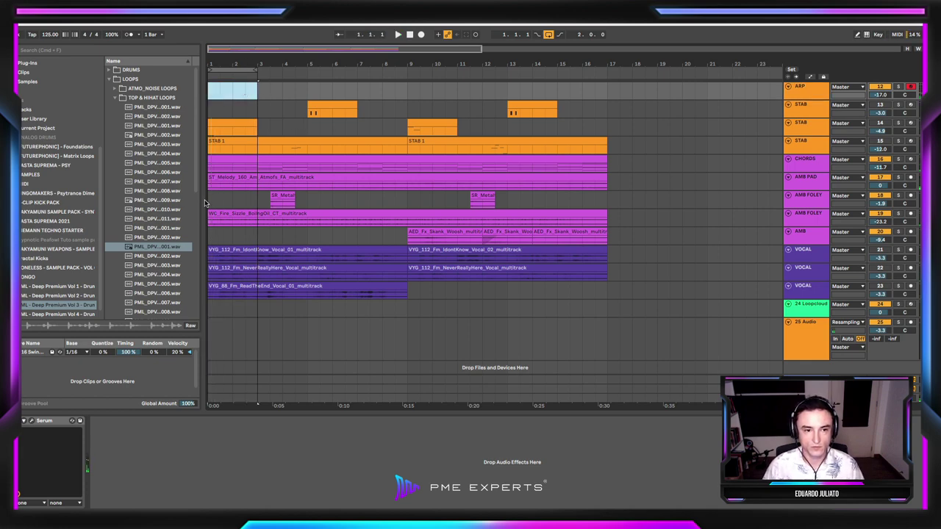
Place the triangle loop ending in 002.wav at the start of ARP track 12 and convert it to MIDI as Melody.
scroll(164, 306, "down", 5)
left_click(163, 306)
scroll(163, 306, "up", 1)
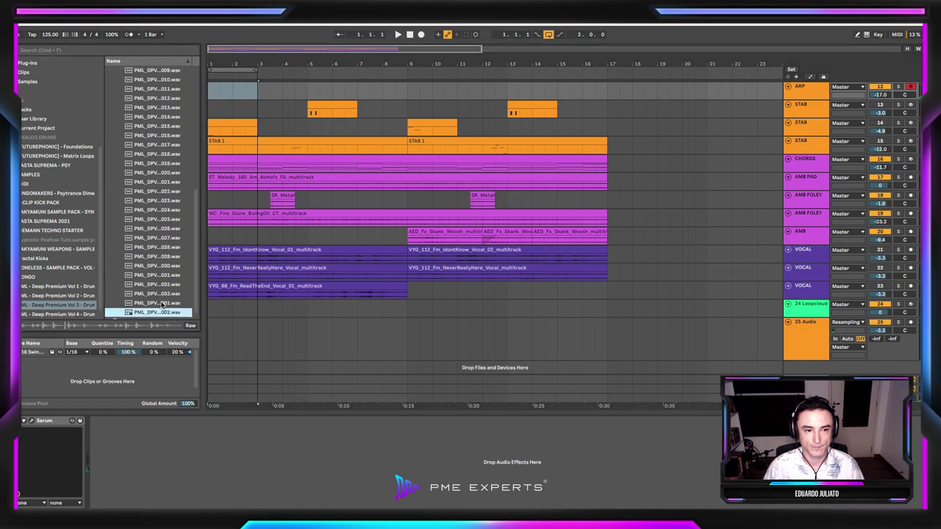
left_click_drag(147, 312, 212, 137)
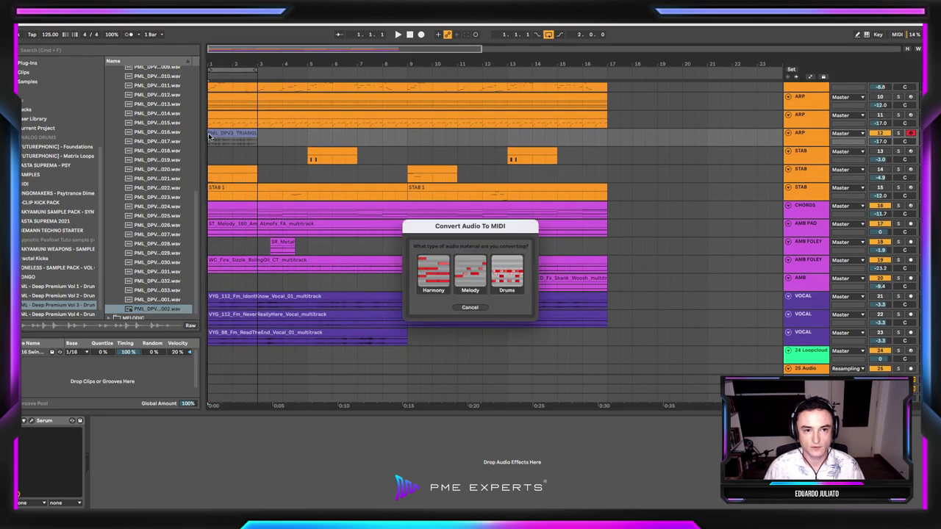
left_click(469, 271)
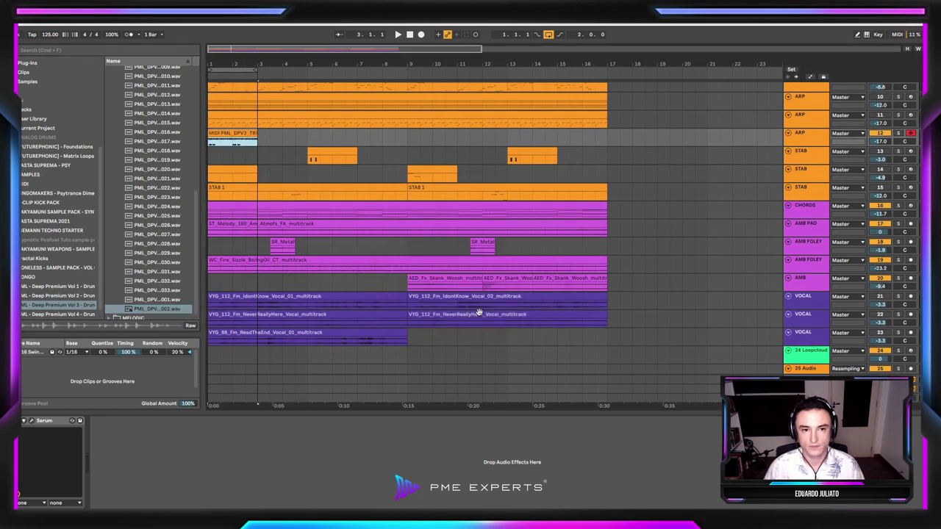
Open the converted triangle clip and delete the two F#1 notes above the first D1 notes and the D1 note at 1.2.
double_click(221, 136)
scroll(444, 266, "up", 5)
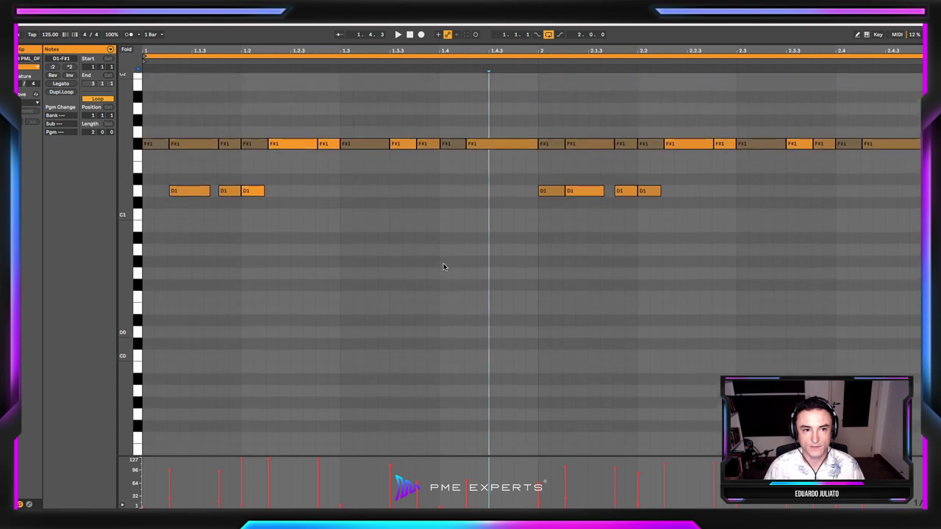
left_click_drag(191, 292, 258, 336)
key("Delete")
key("Delete")
key("Delete")
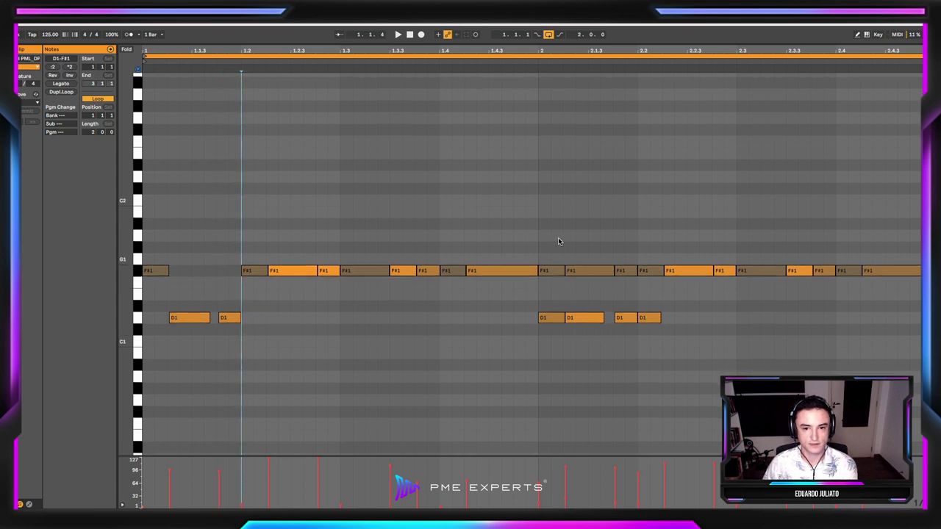
Delete all F#1 and D1 notes from bar 2 onward in the triangle clip.
left_click_drag(548, 226, 919, 399)
key("Delete")
left_click(599, 307)
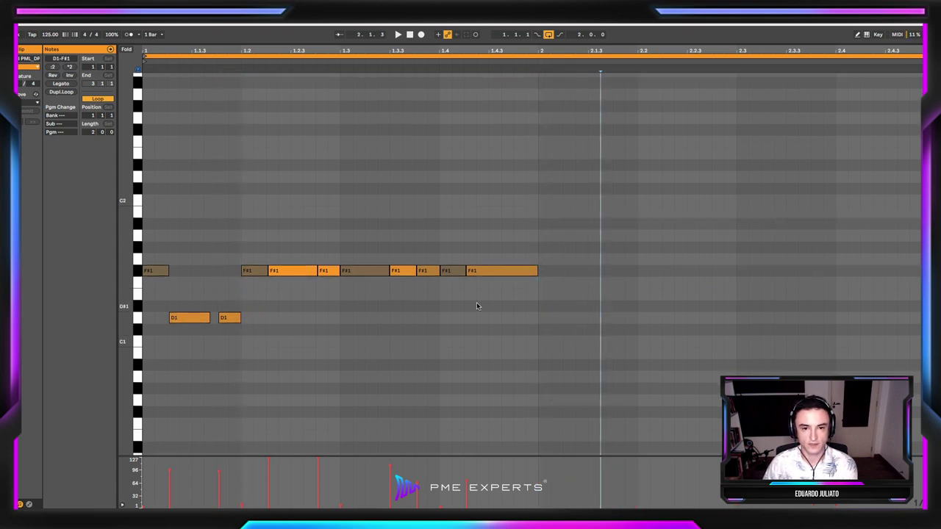
Select the row of F#1 notes and move it up a semitone to G1.
left_click_drag(531, 282, 153, 269)
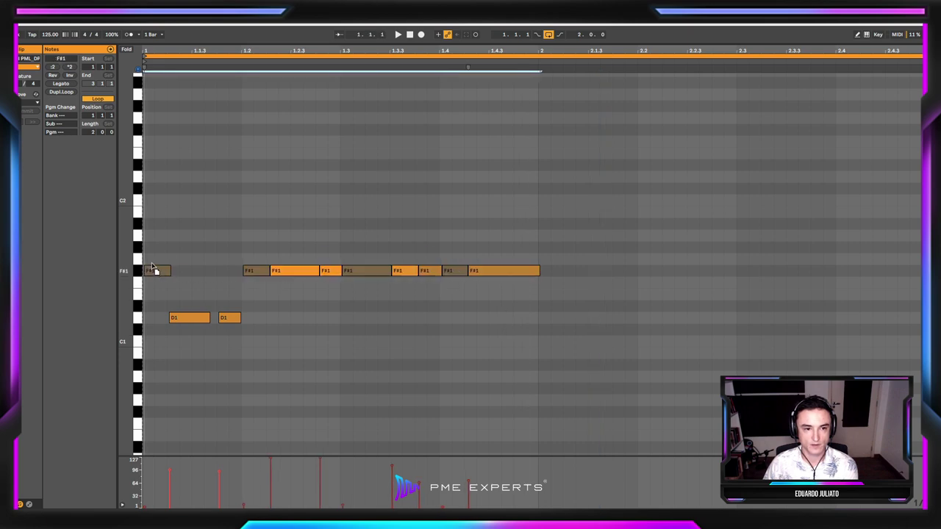
key("Up")
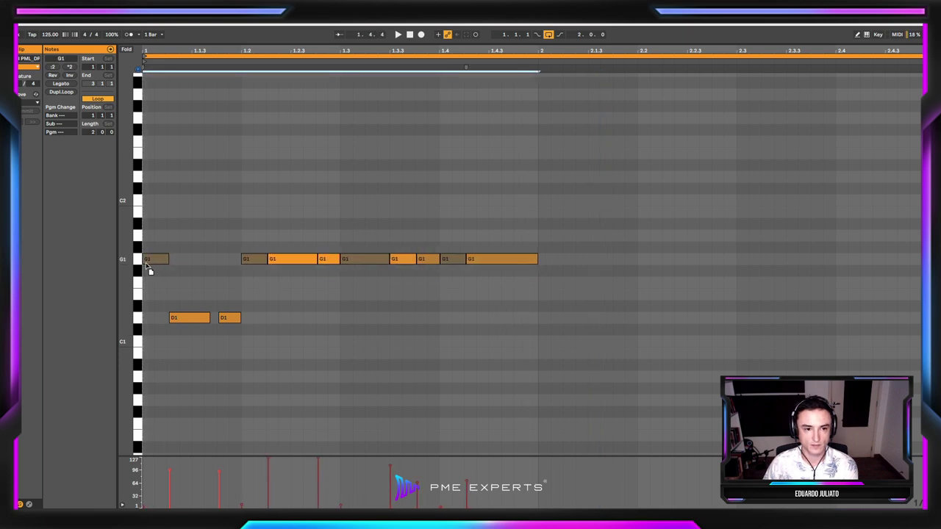
left_click_drag(146, 265, 166, 269)
left_click(170, 276)
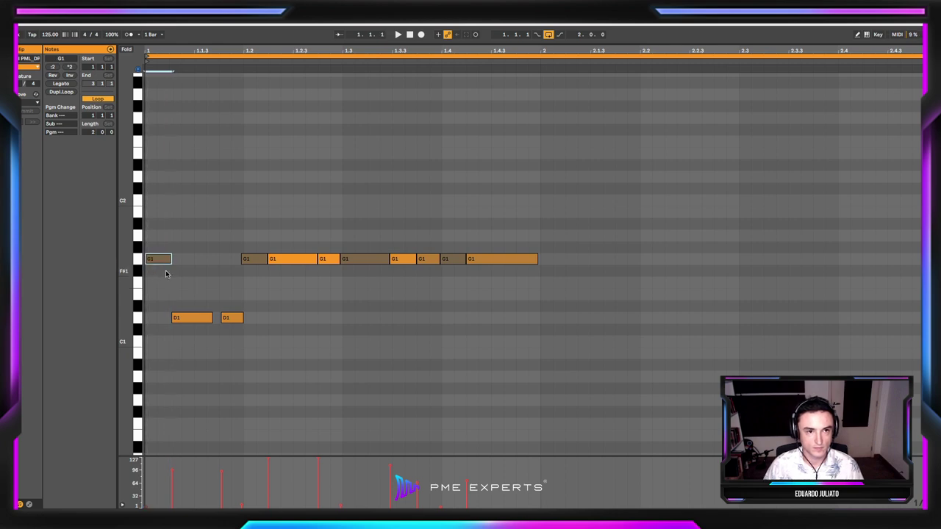
Transpose all the notes up two octaves to D3 and G3 and play the pattern.
left_click_drag(580, 361, 156, 193)
key("shift+Up")
key("shift+Up")
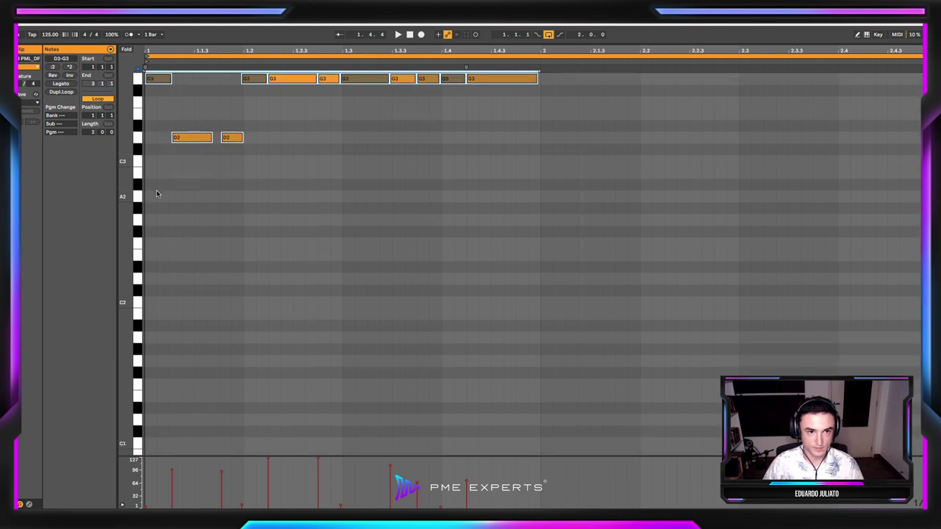
key("space")
scroll(177, 196, "up", 3)
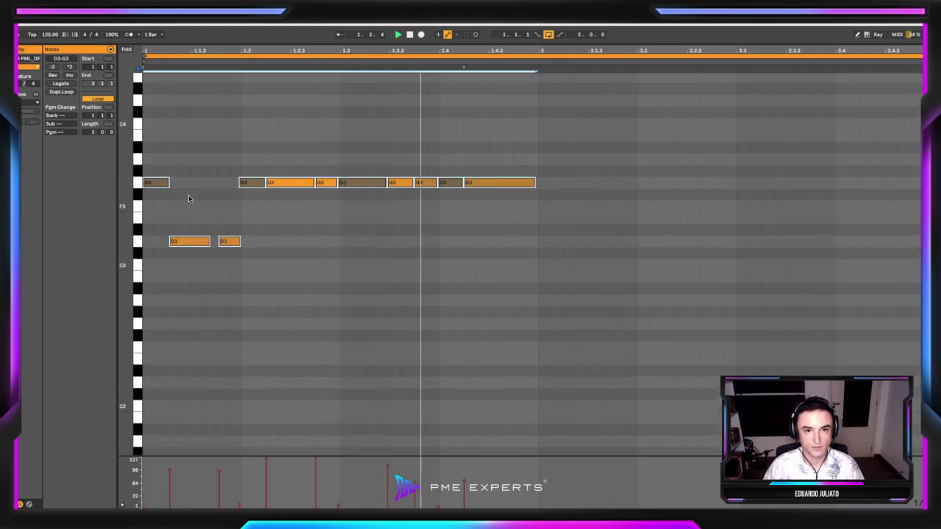
Move the last G3 note up to D4 and the G3 note at 1.4 up to D#4, playing the pattern.
left_click(411, 228)
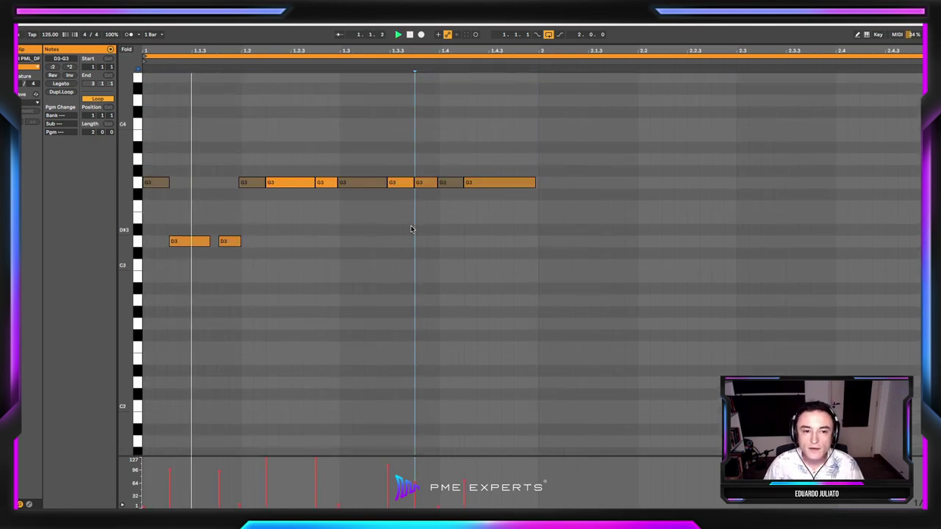
key("space")
left_click_drag(502, 184, 498, 107)
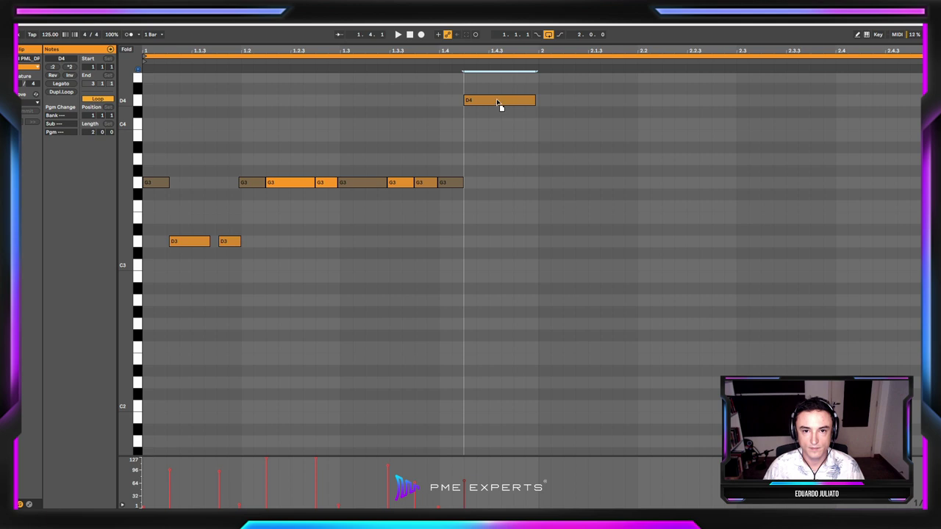
left_click_drag(452, 182, 454, 90)
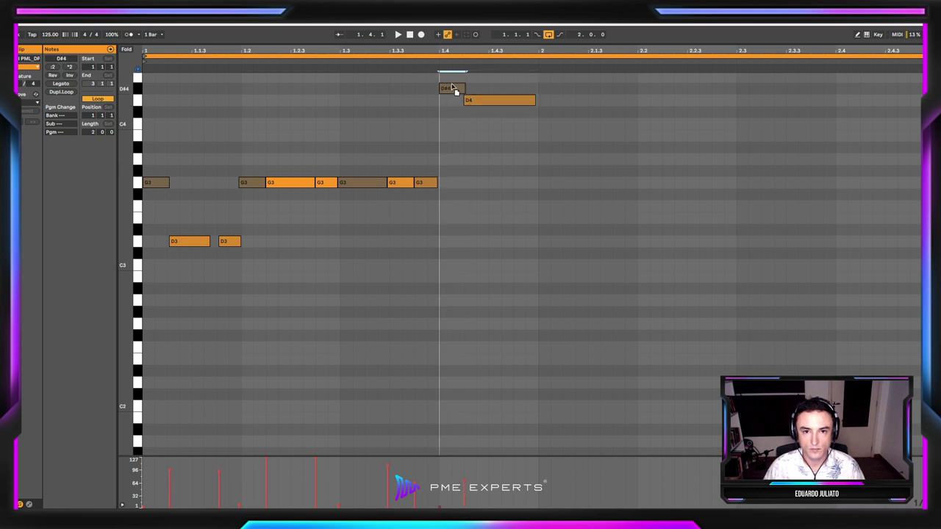
key("space")
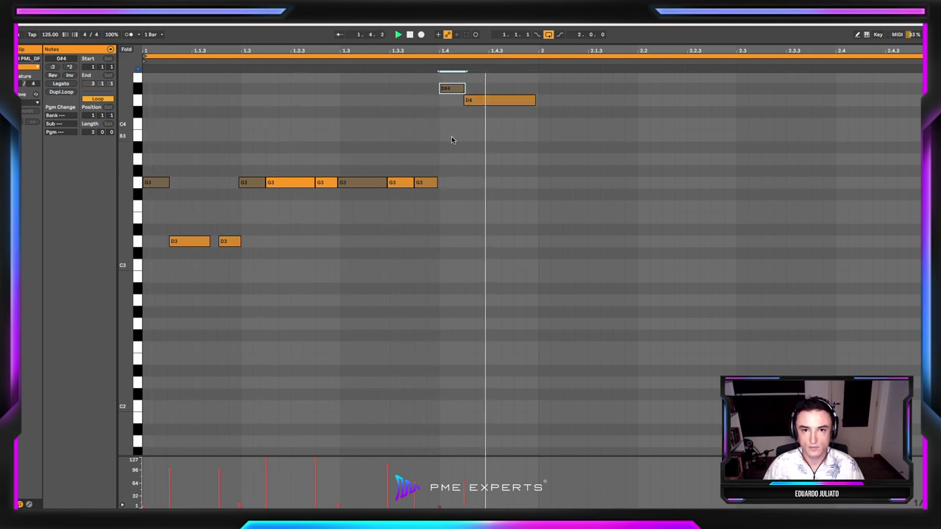
key("space")
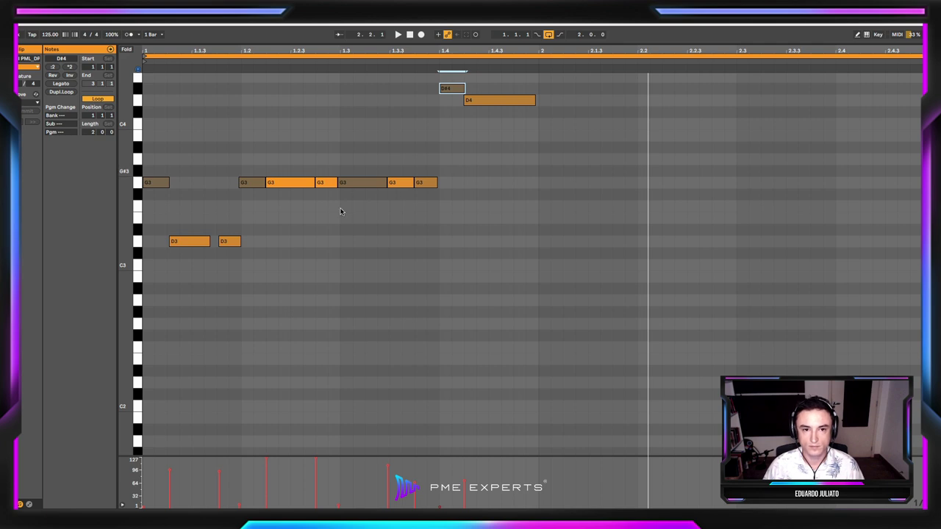
Raise the short G3 note just before 1.3 by one octave to G4 and play the pattern.
left_click(330, 187)
key("space")
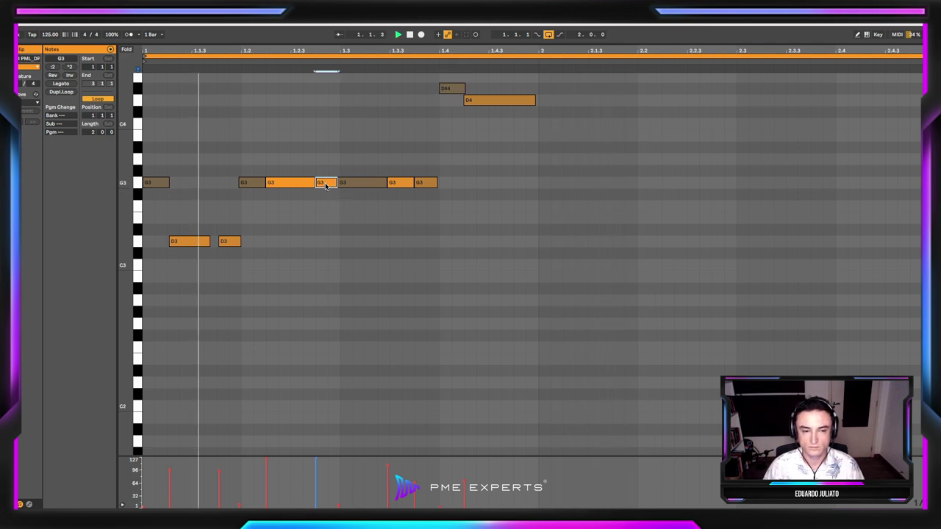
key("space")
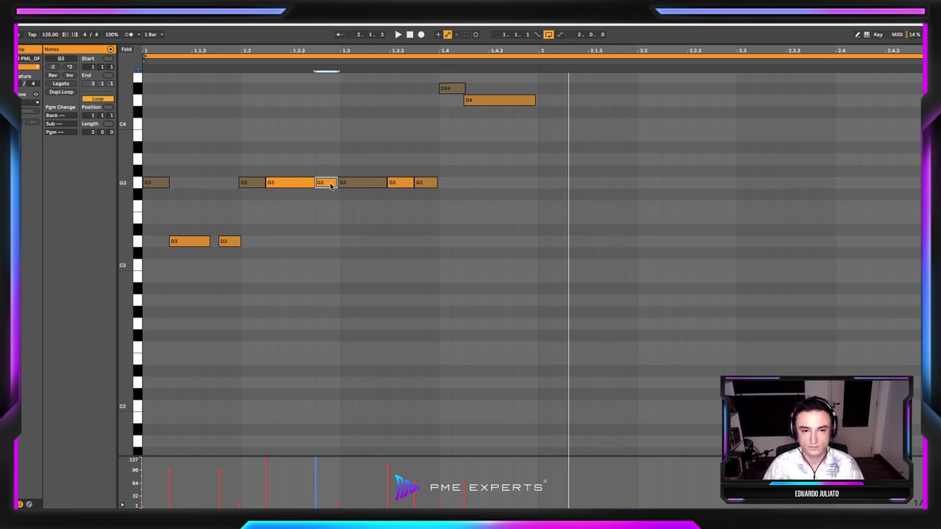
key("shift+Up")
key("space")
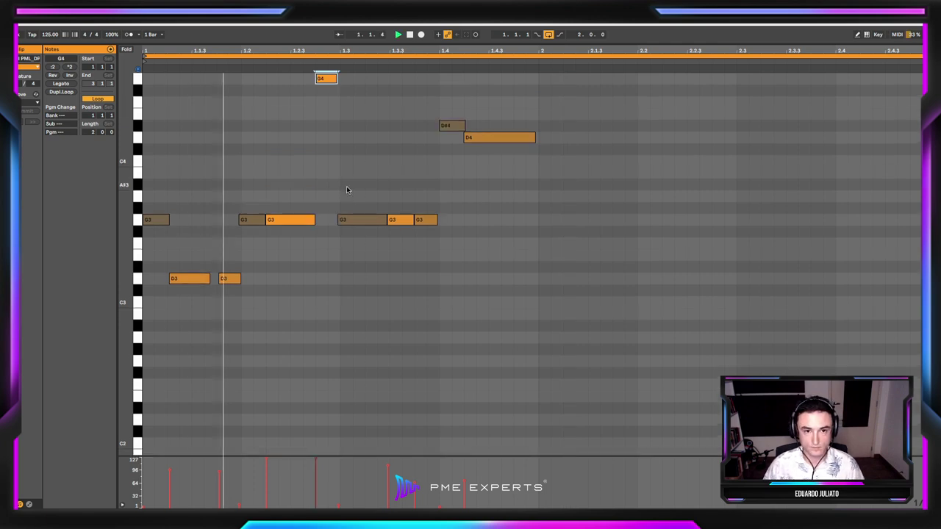
scroll(349, 189, "up", 3)
key("space")
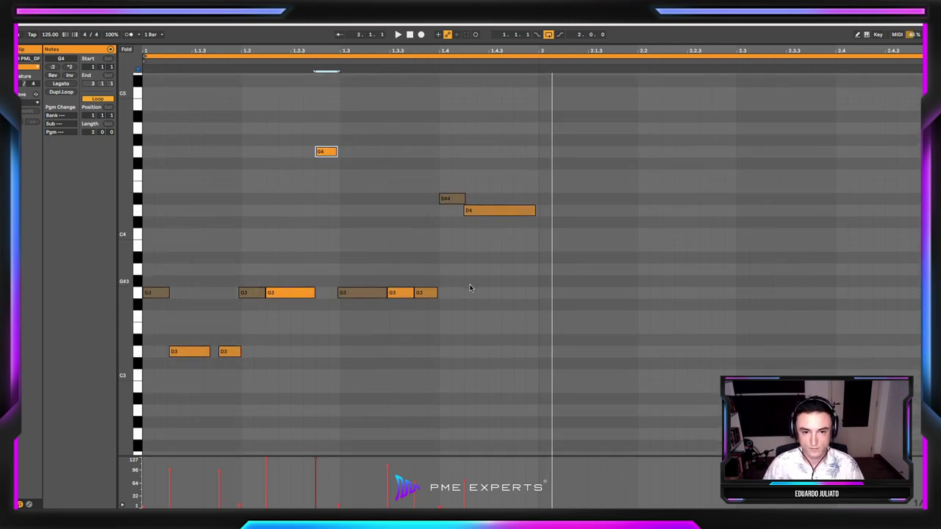
Move the second D3 note up to D#3 and the G4 note down to D4, playing the pattern after each change.
left_click_drag(232, 356, 232, 341)
key("space")
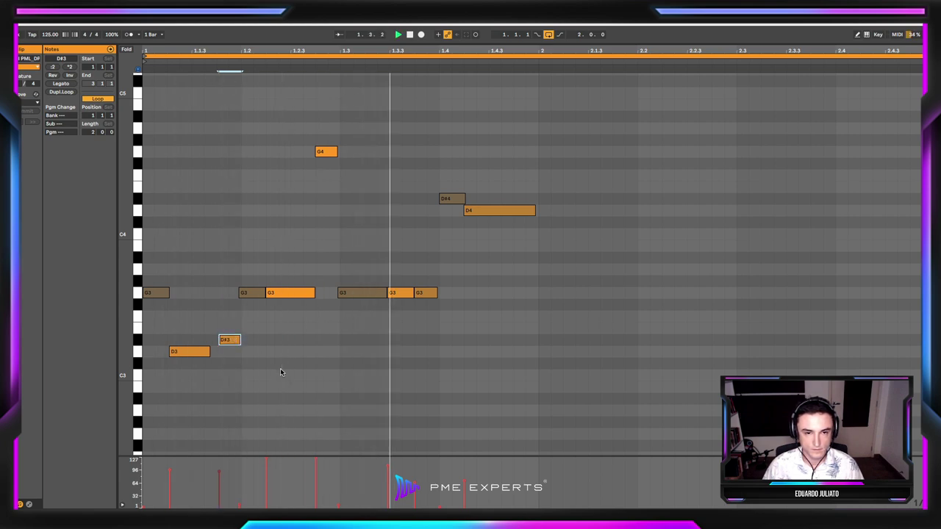
left_click_drag(325, 154, 327, 212)
key("space")
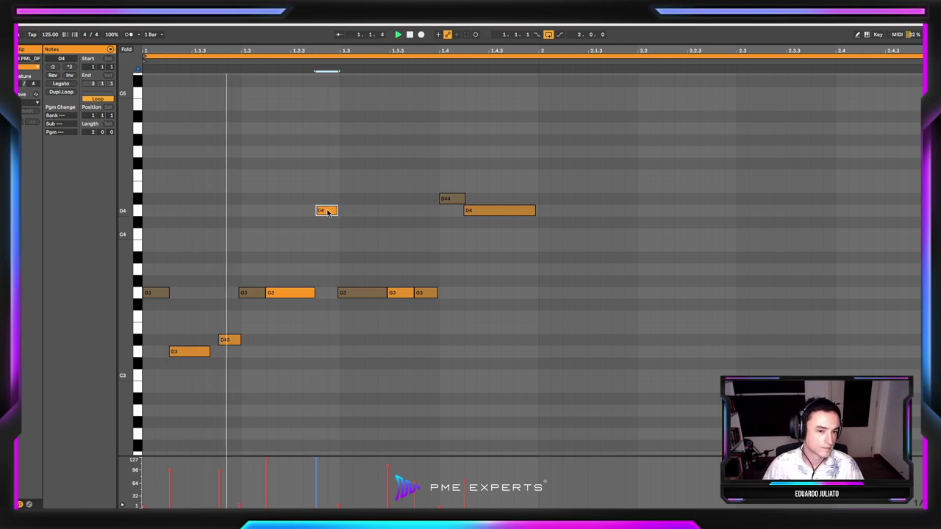
key("space")
Duplicate all the bar 1 notes into bar 2 and play the result.
left_click(525, 347)
left_click_drag(534, 353, 153, 187)
key("ctrl+d")
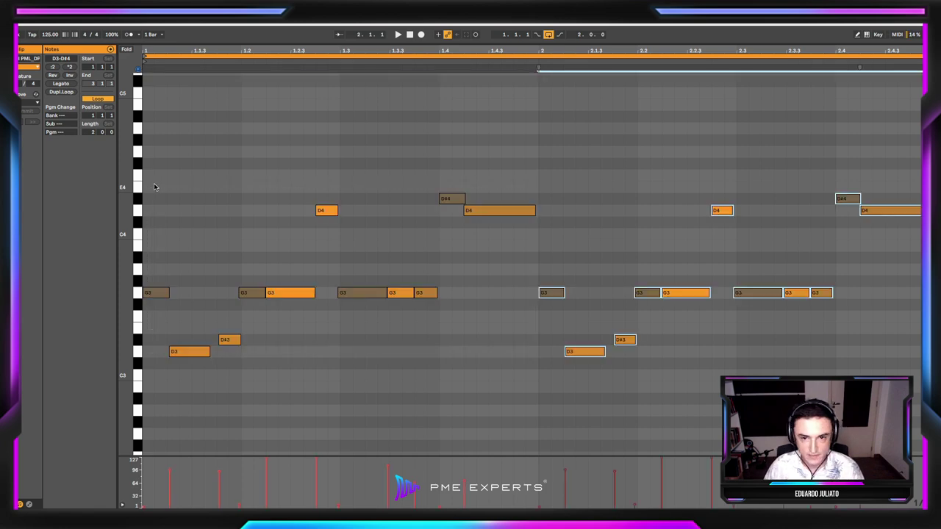
key("space")
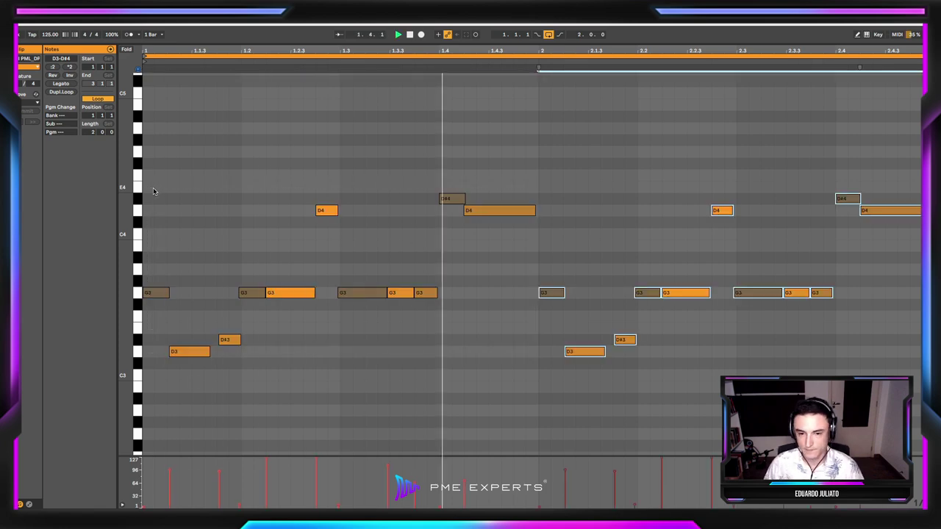
key("space")
Set the fixed grid to 1/16 and shorten the last D4 note of bar 1 to end at 1.4.4.
left_click(476, 230)
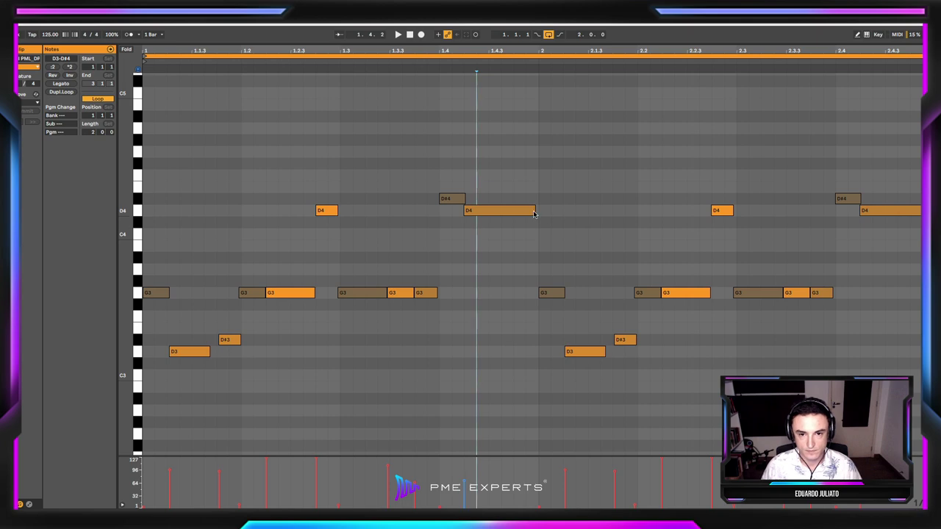
left_click(533, 212)
left_click(527, 222)
right_click(482, 262)
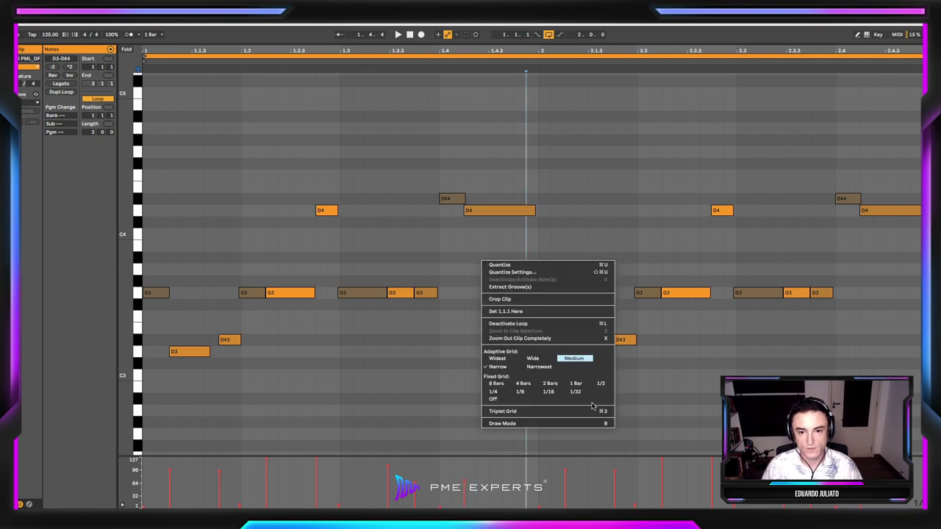
left_click(550, 393)
mouse_move(534, 211)
left_mouse_down()
mouse_move(504, 211)
mouse_move(532, 252)
left_mouse_up()
Add a sixteenth A#3 note at 1.4.4 and play the two-bar pattern.
double_click(525, 236)
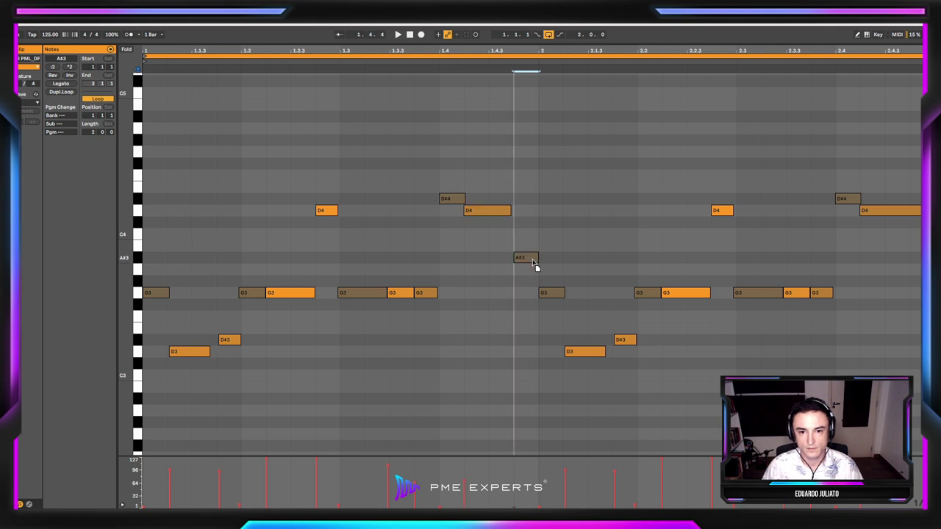
left_click(523, 257)
key("space")
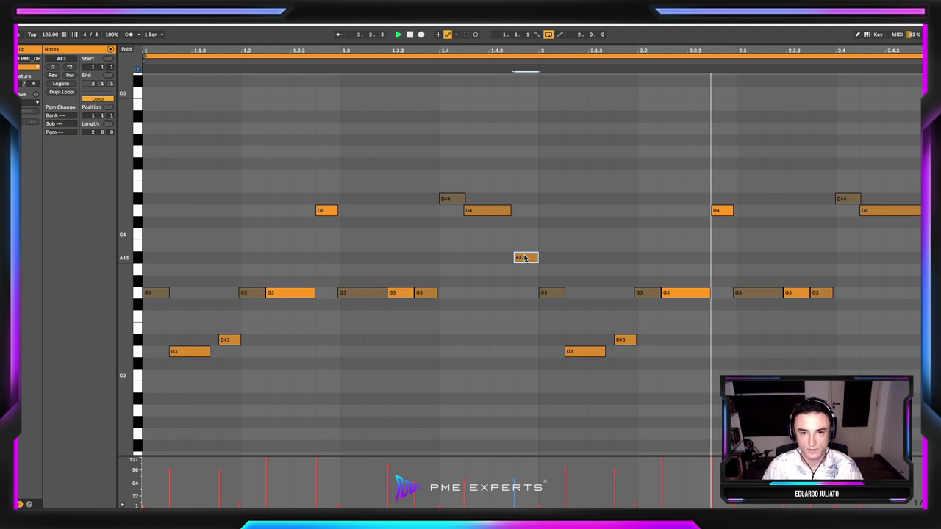
left_click(548, 294)
key("space")
Delete the D3 note in bar 2, extend the G3 note at bar 2 to an eighth note, and play the pattern.
left_click(584, 352)
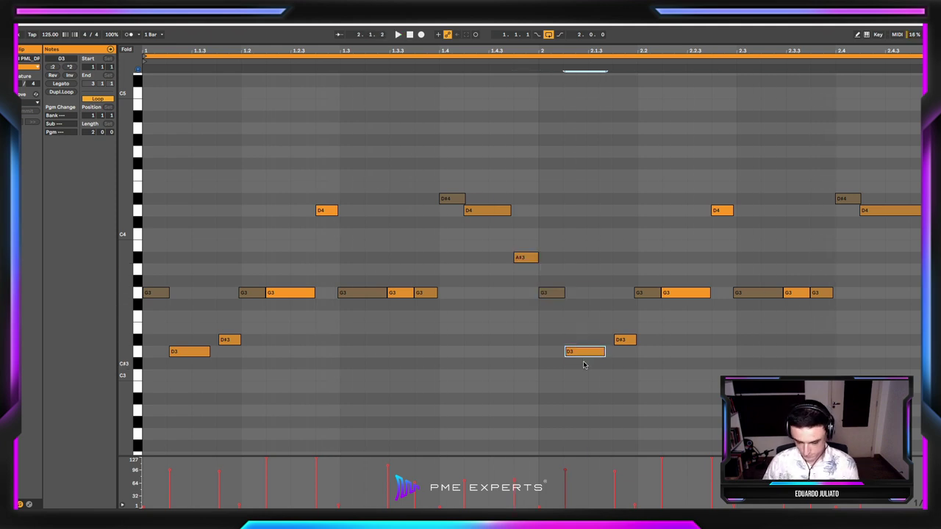
key("Delete")
left_click(563, 293)
left_click_drag(565, 293, 589, 293)
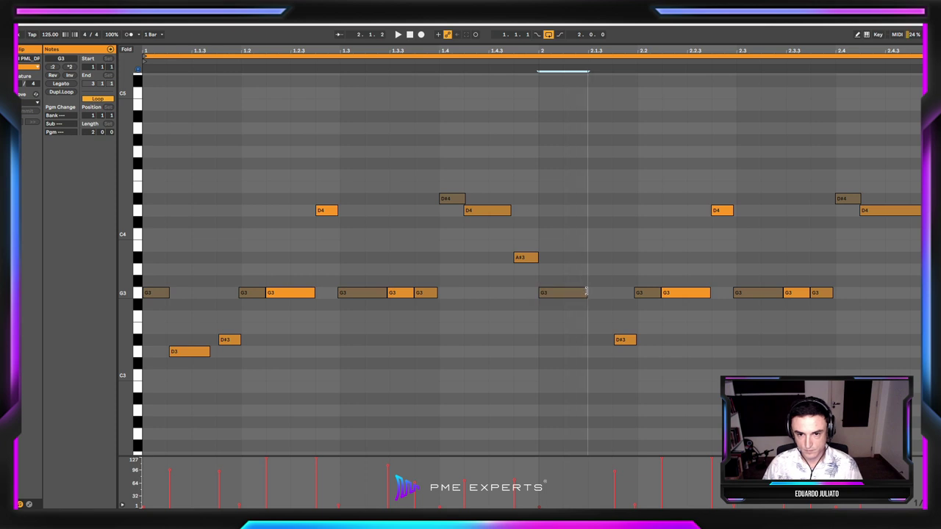
key("space")
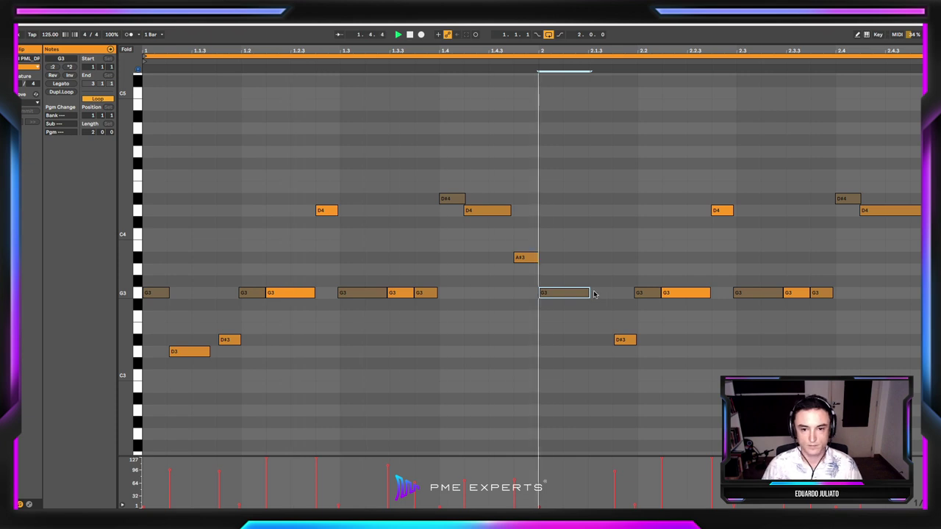
key("space")
Move bar 2's D#3 note to 2.1.3, add a second D#3 note right after it, and play the pattern.
left_click_drag(624, 343, 600, 342)
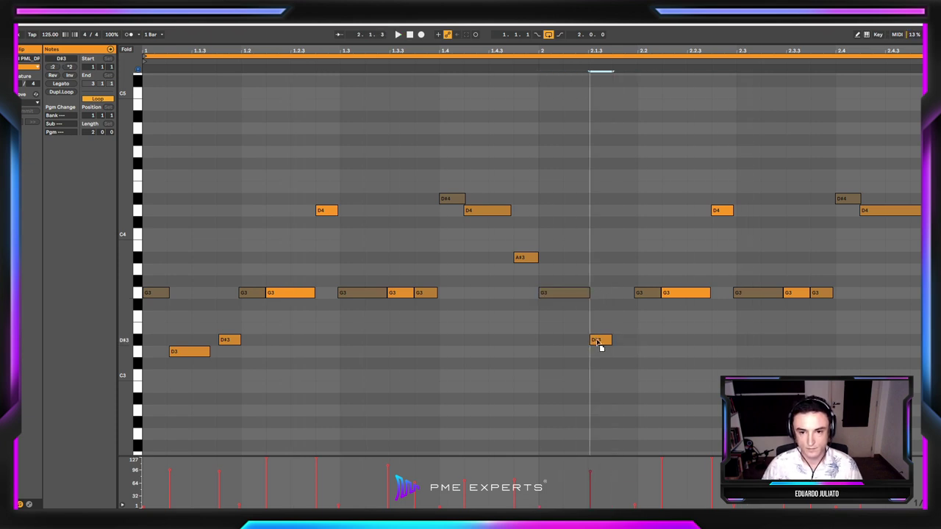
left_click(599, 342)
double_click(620, 340)
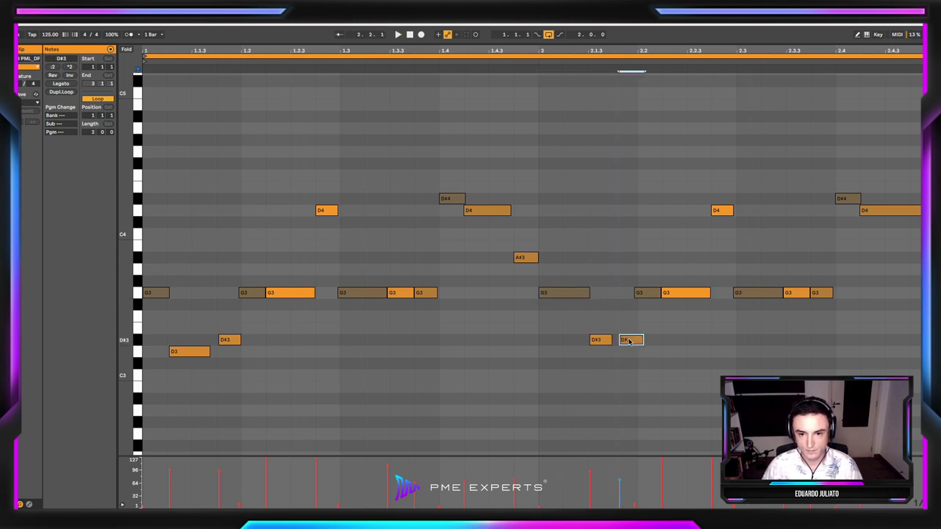
left_click_drag(629, 341, 624, 340)
key("space")
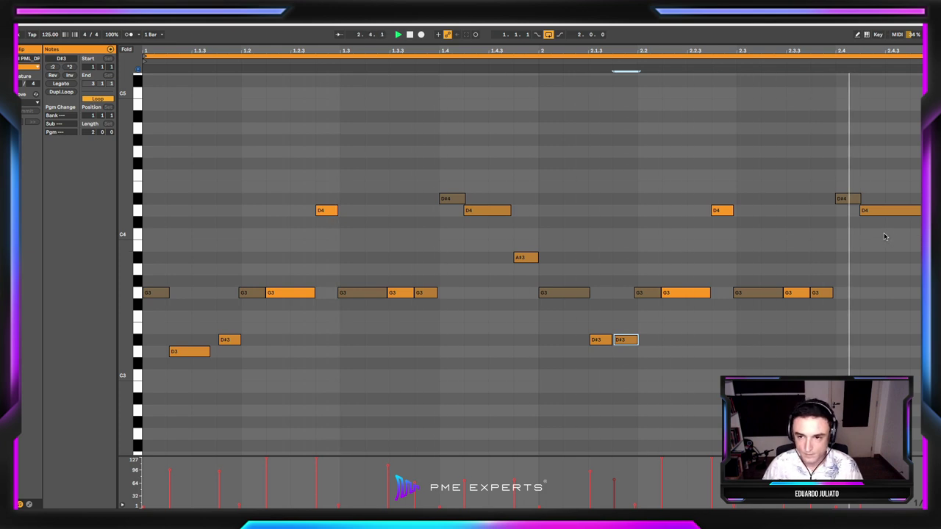
Stop playback and shorten the last D4 note of bar 2 to end at 2.4.4.
key("space")
left_click_drag(920, 211, 910, 213)
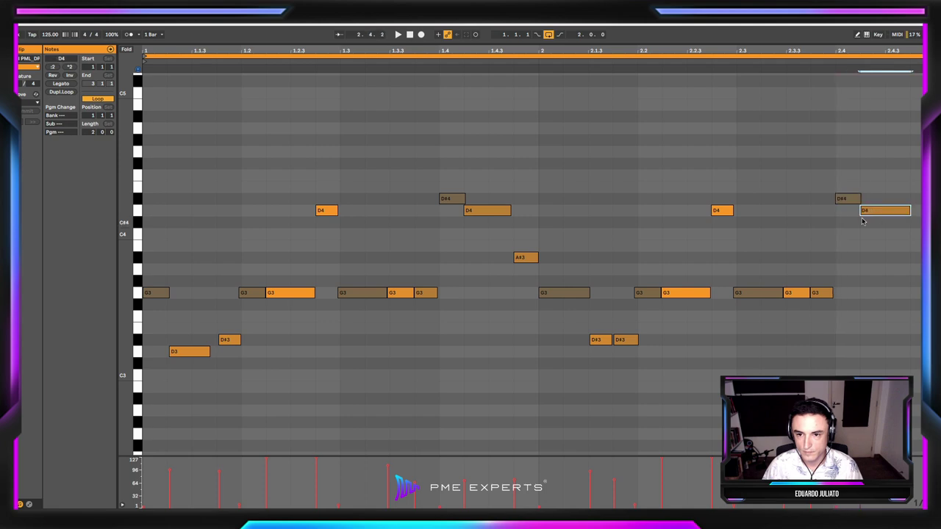
left_click_drag(721, 215, 921, 238)
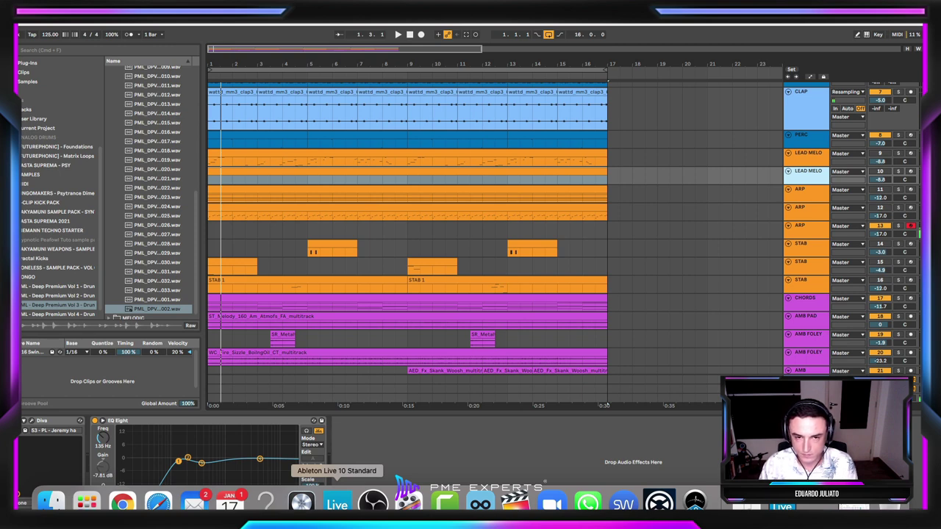
Play the full arrangement, stop it, and open the MIDI clip on the second LEAD MELO track.
key("space")
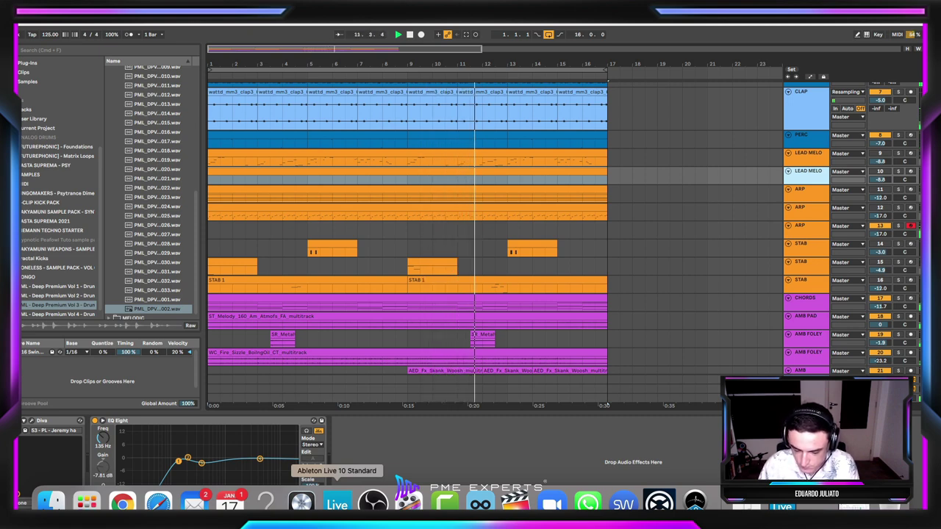
key("space")
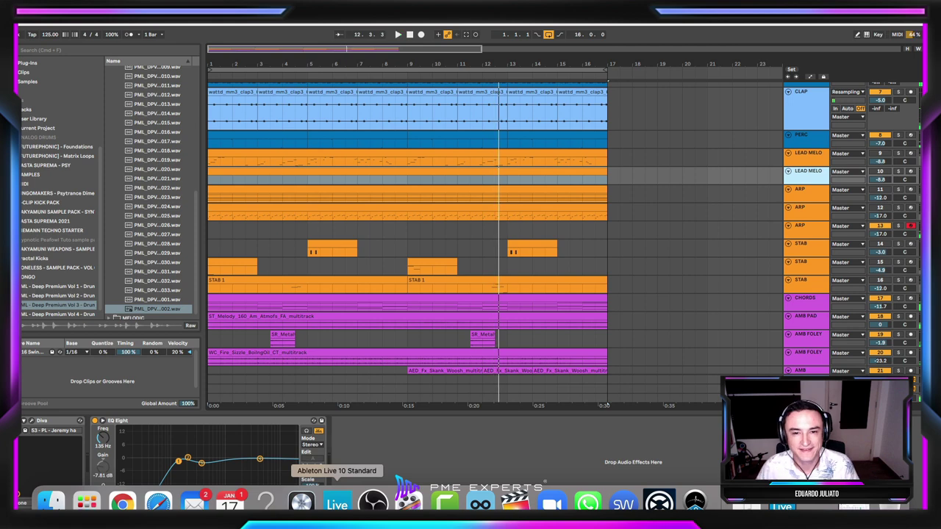
left_click(395, 171)
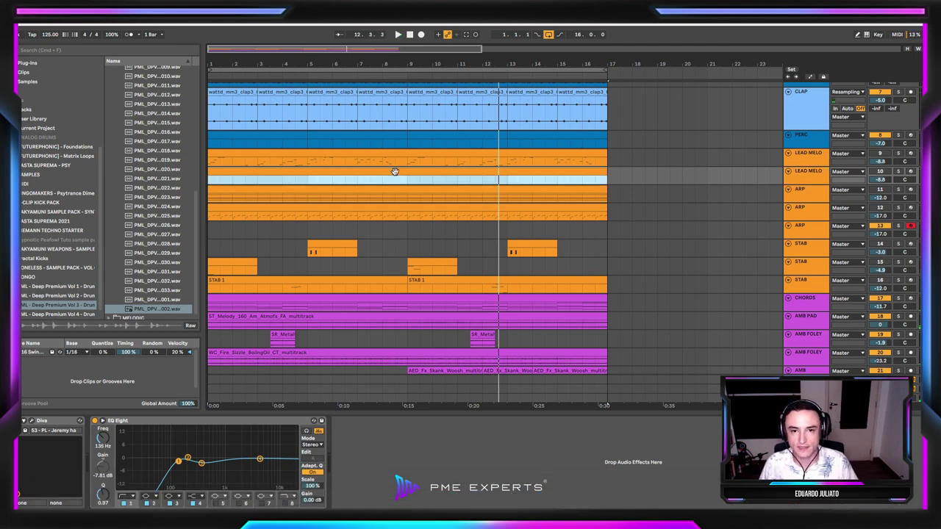
double_click(396, 174)
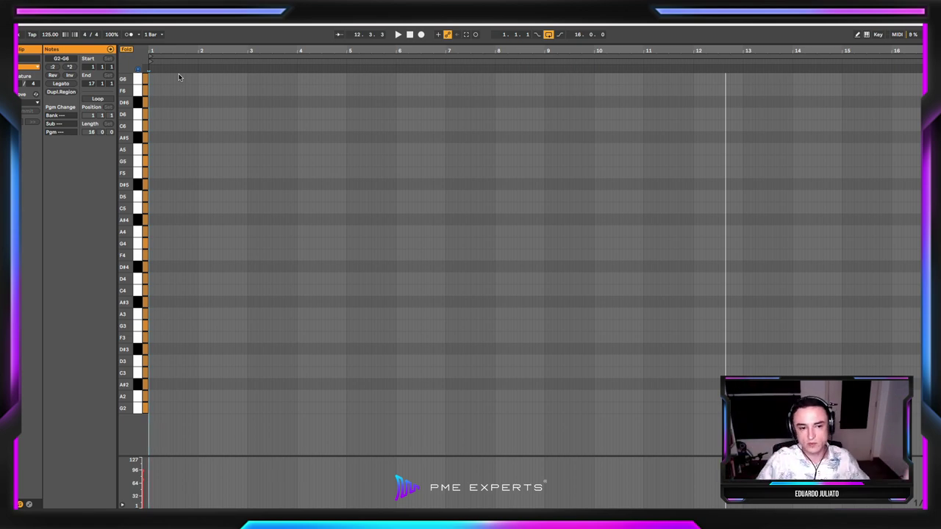
Compare the scale notes from G2 to G6 in the unfolded and folded piano roll.
left_click(145, 409)
key("space")
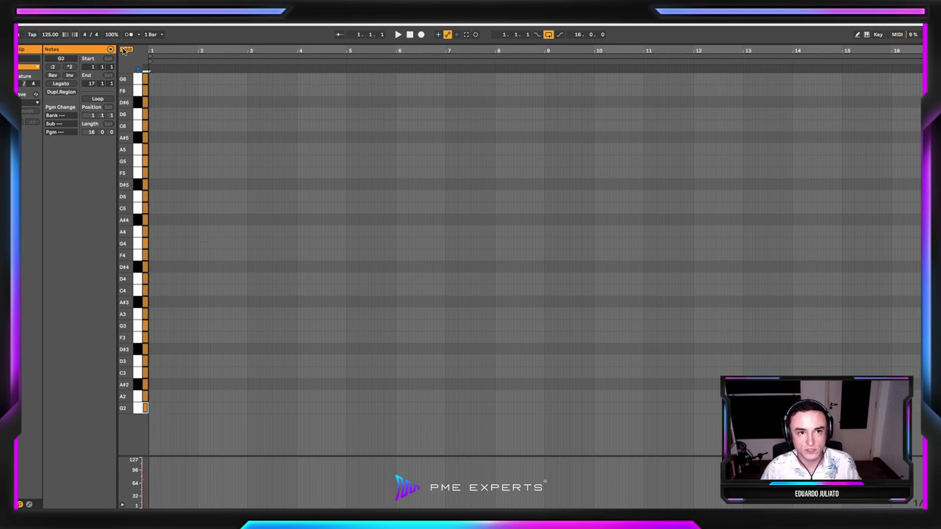
left_click(125, 50)
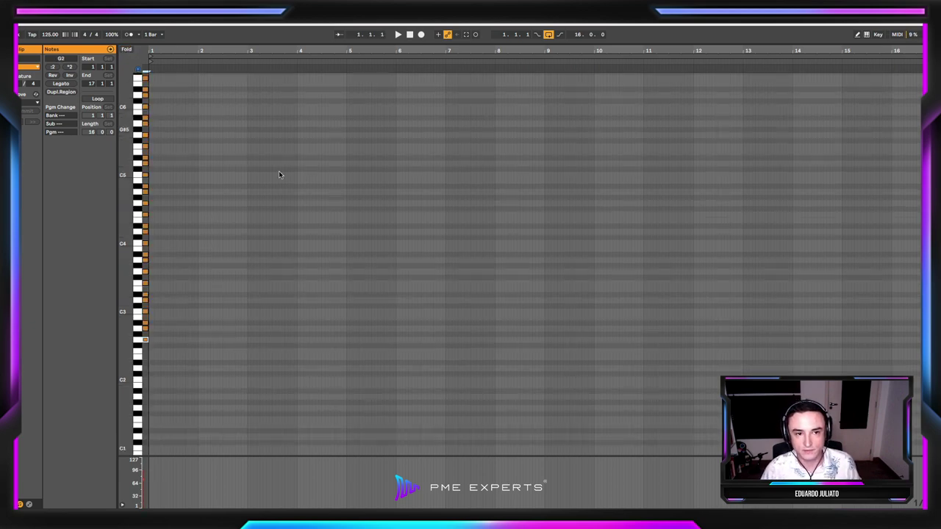
left_click(126, 48)
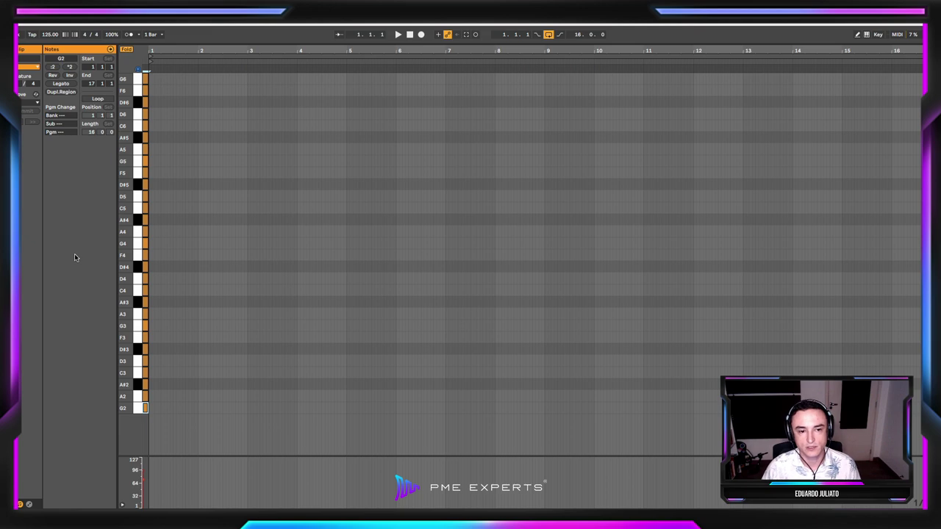
left_click_drag(175, 53, 278, 94)
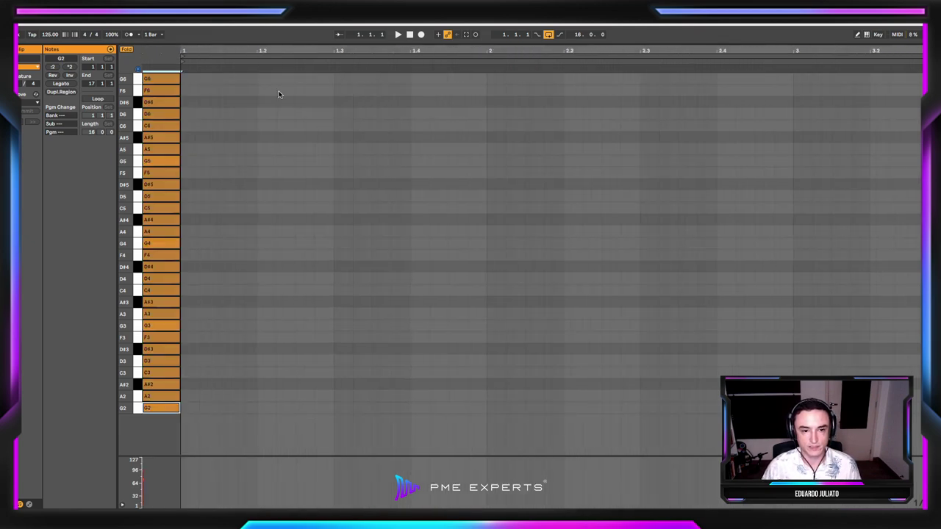
Add a short G2 note at the start of bar 1 and audition the A2, A#2, C3 and D3 scale notes.
double_click(189, 408)
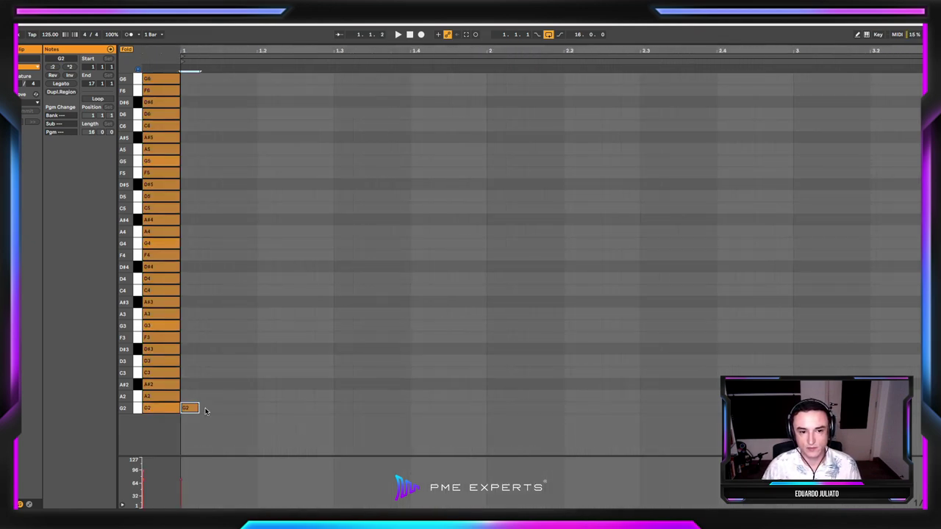
left_click(164, 399)
left_click(164, 386)
left_click(164, 374)
left_click(162, 363)
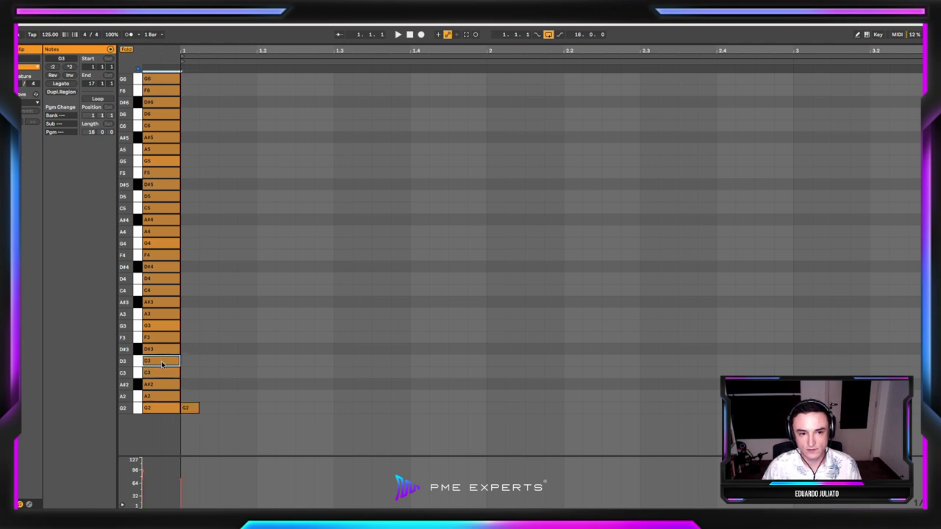
Audition the A2, A#2, C3, D3, D#3, F3 and G3 scale notes to choose pitches that follow the G2 root.
left_click(163, 351)
left_click(161, 338)
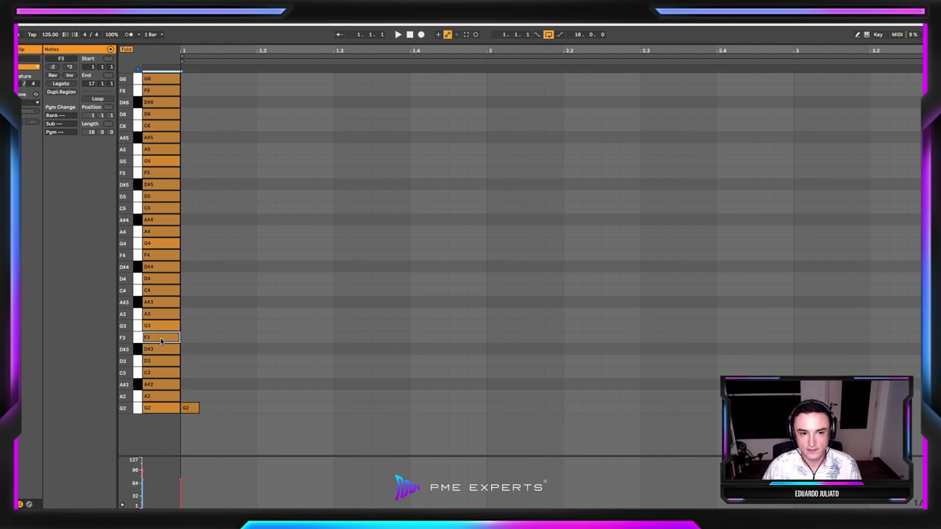
left_click(161, 328)
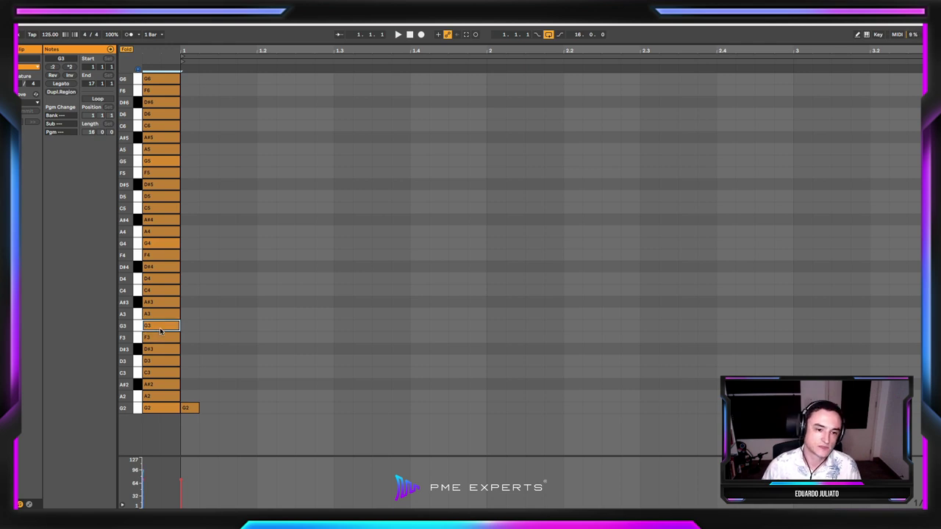
left_click(199, 385)
left_click(162, 382)
left_click(161, 373)
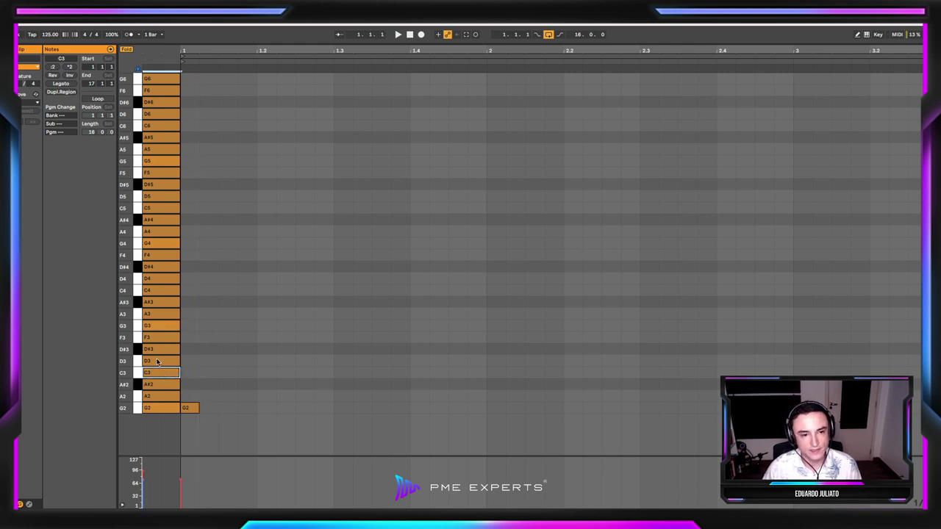
left_click(156, 361)
left_click(156, 350)
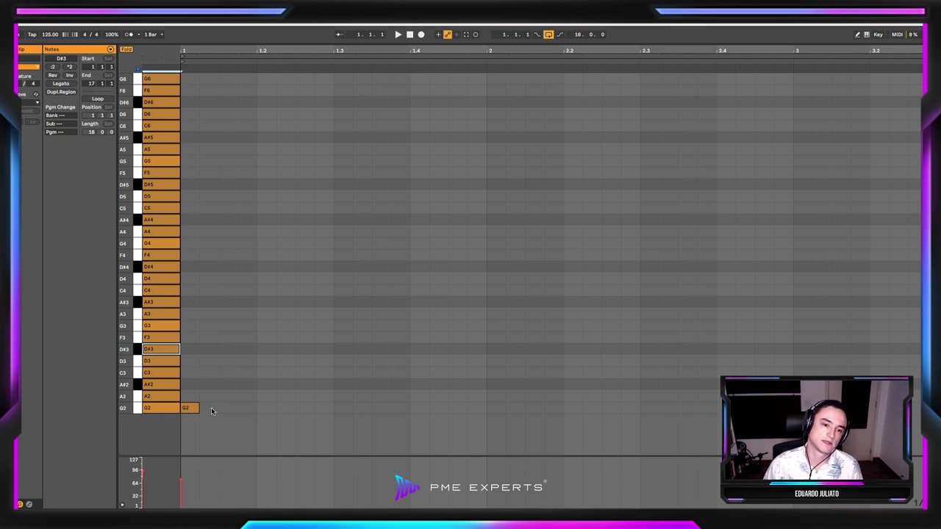
left_click(168, 398)
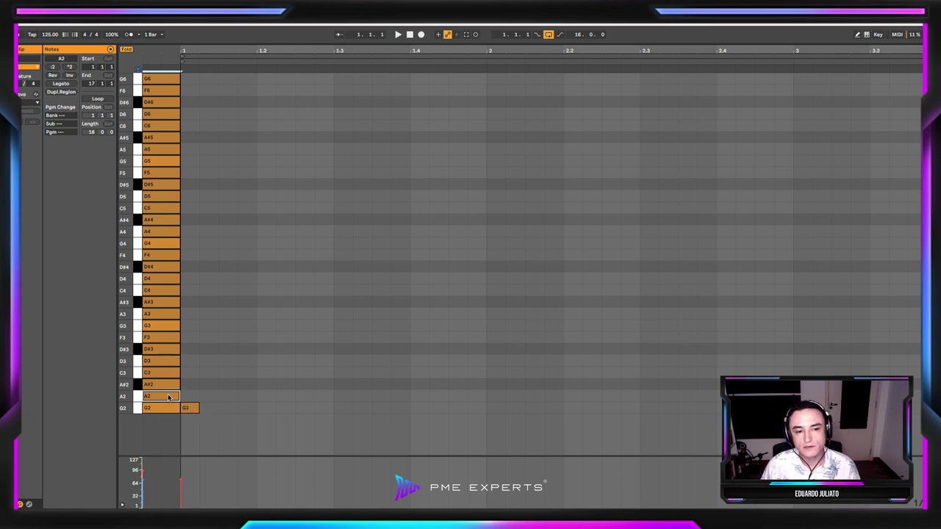
left_click(167, 336)
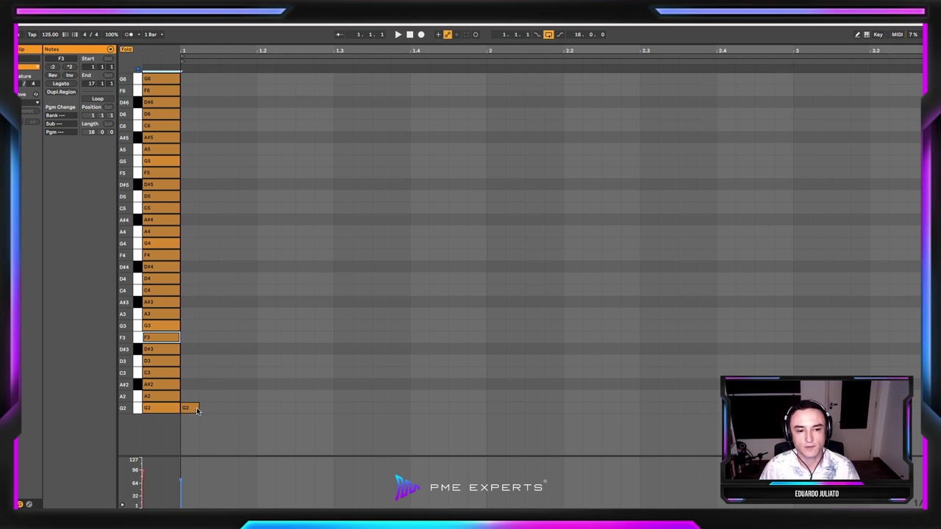
Lengthen the G2 note at the start of bar 1 to one full beat, ending at 1.2.
left_click_drag(197, 408, 253, 407)
left_click_drag(243, 333, 220, 441)
left_click(238, 409)
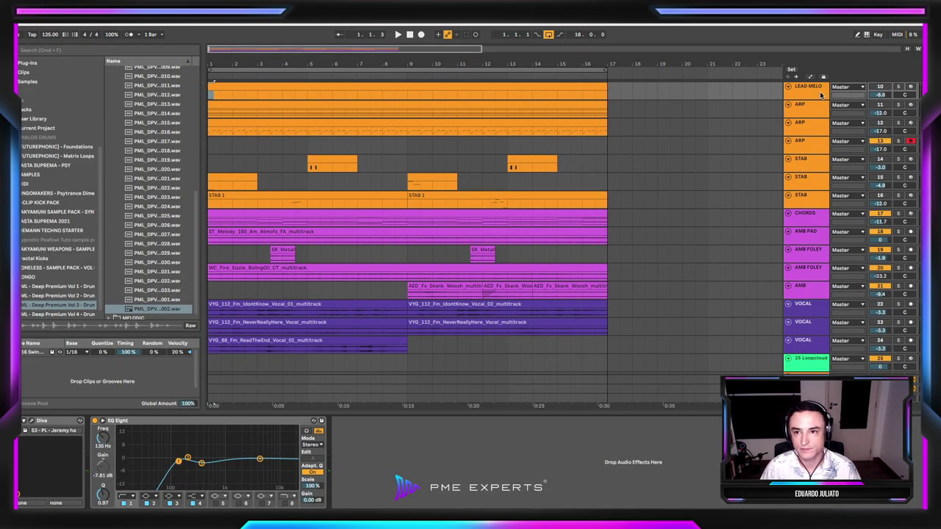
Activate and solo the second LEAD MELO track and reopen its MIDI clip.
scroll(822, 94, "up", 5)
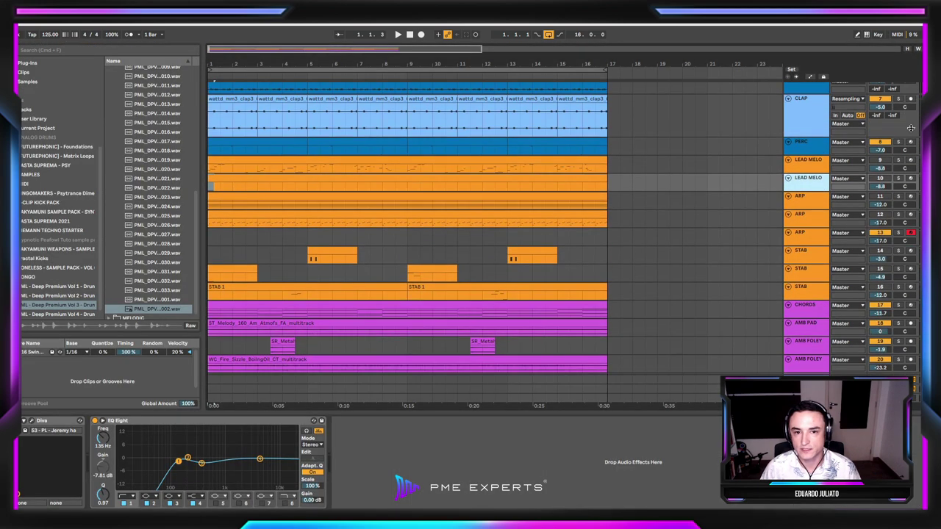
left_click(882, 179)
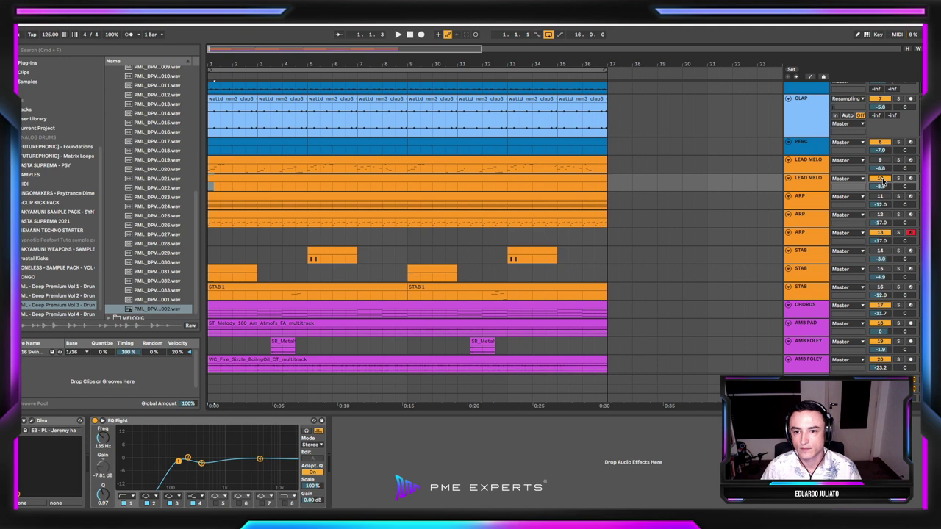
left_click(897, 178)
left_click(813, 186)
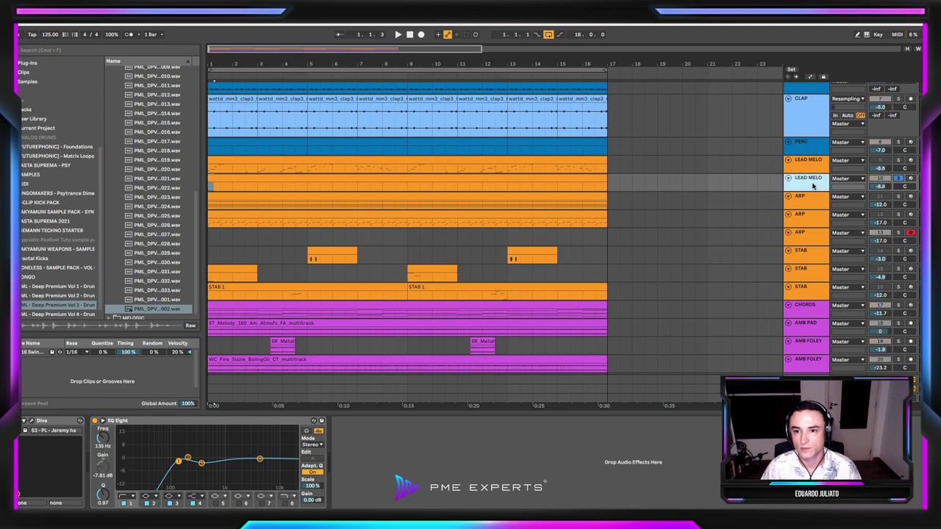
double_click(365, 177)
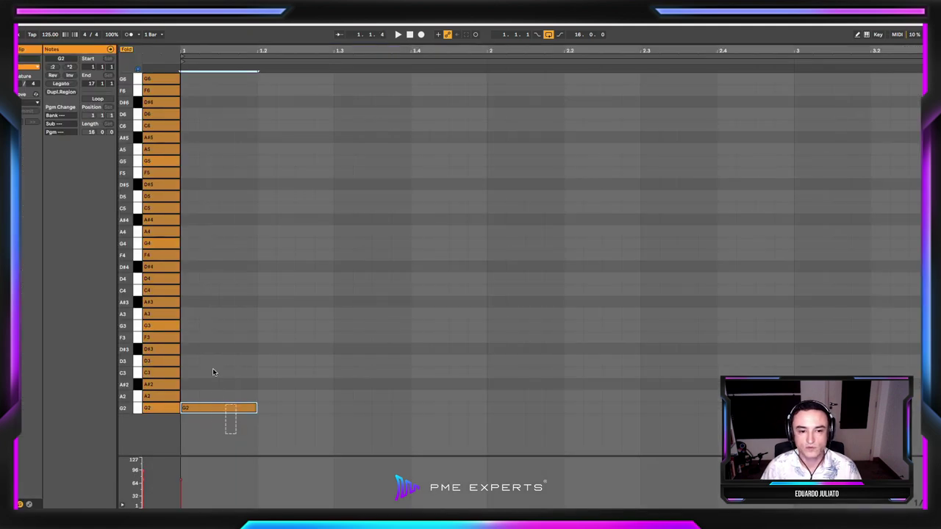
Play the soloed G2 note and shorten it to half a beat, ending at 1.1.3.
key("space")
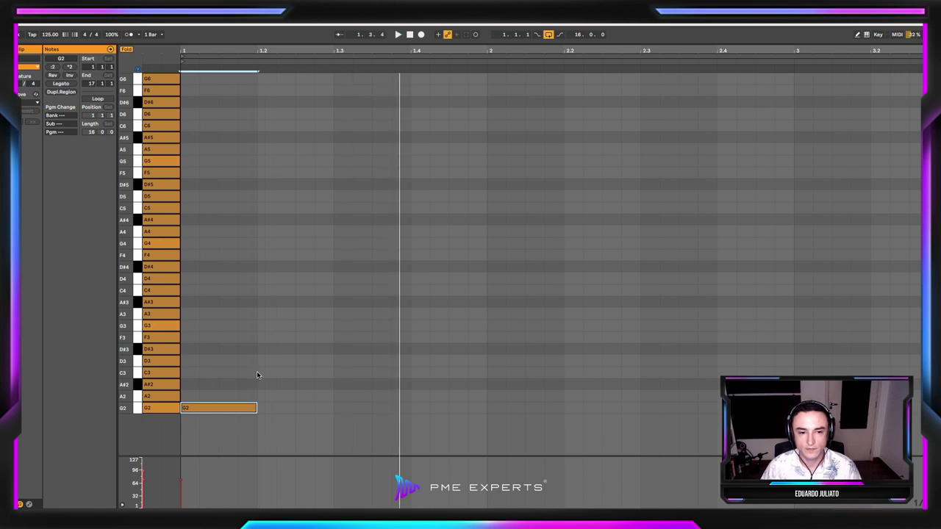
key("space")
key("space")
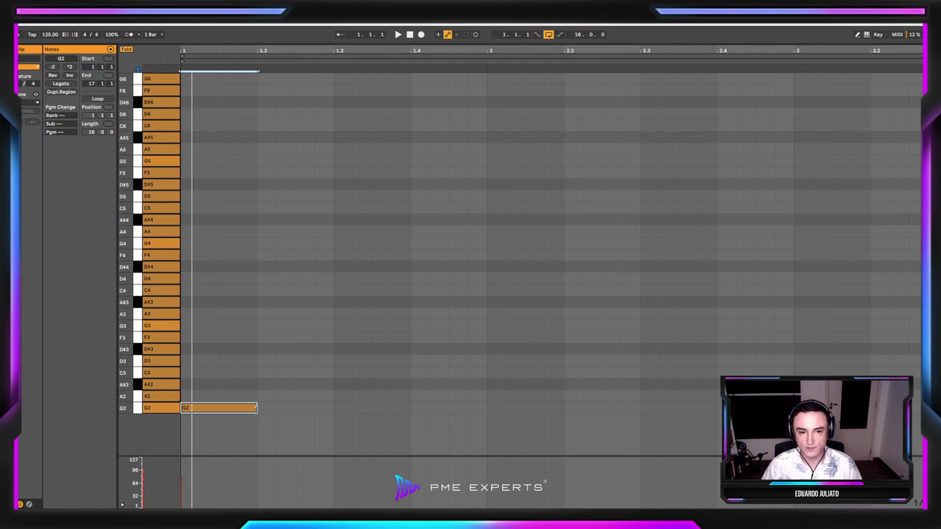
left_click_drag(256, 409, 218, 409)
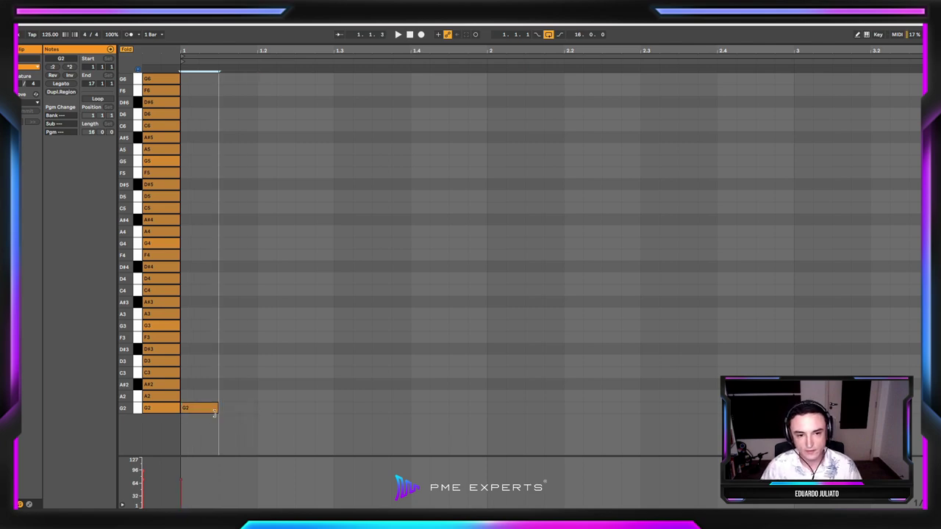
left_click(300, 427)
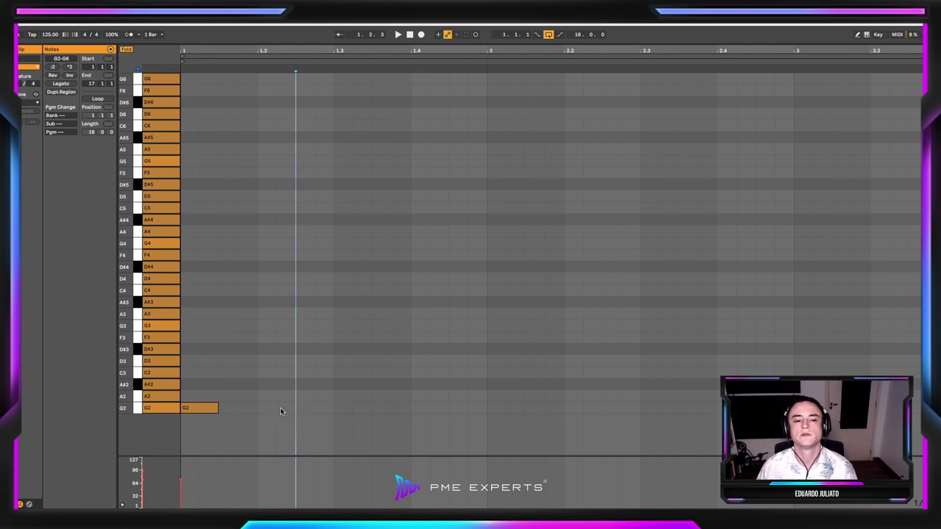
Unsolo the second LEAD MELO track and play its clip together with the full arrangement from bar 1.
key("space")
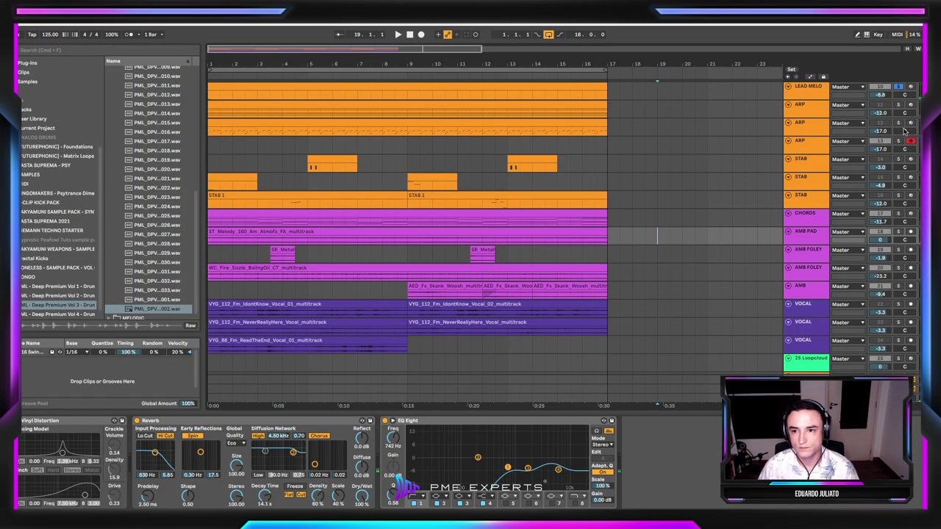
left_click(898, 86)
left_click(812, 91)
key("space")
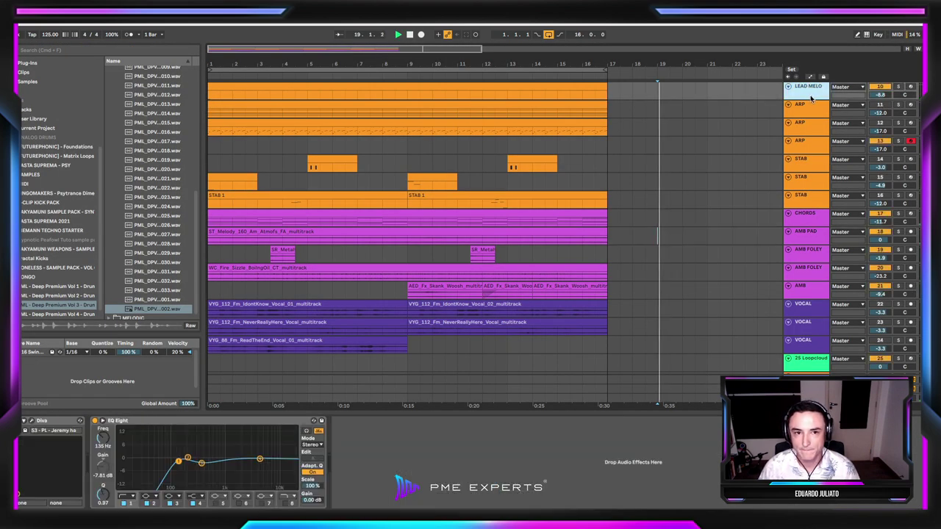
key("space")
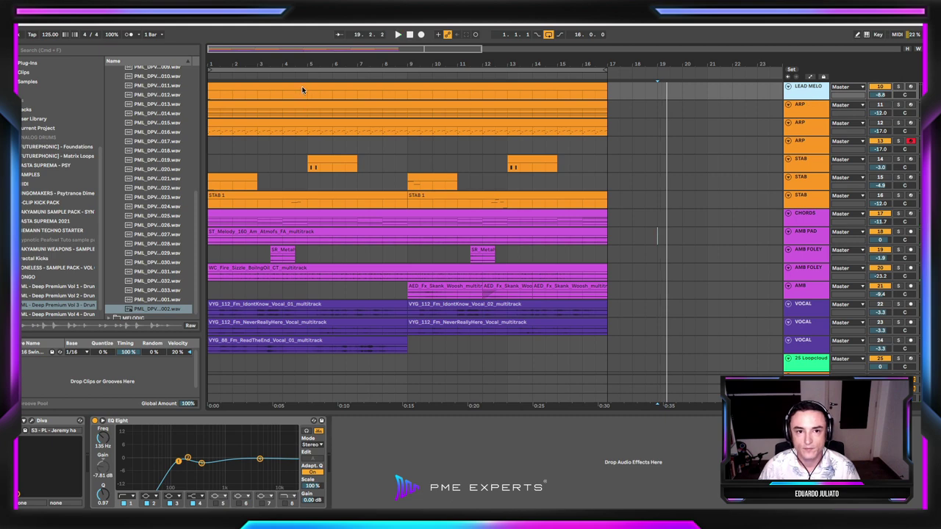
left_click(302, 90)
key("space")
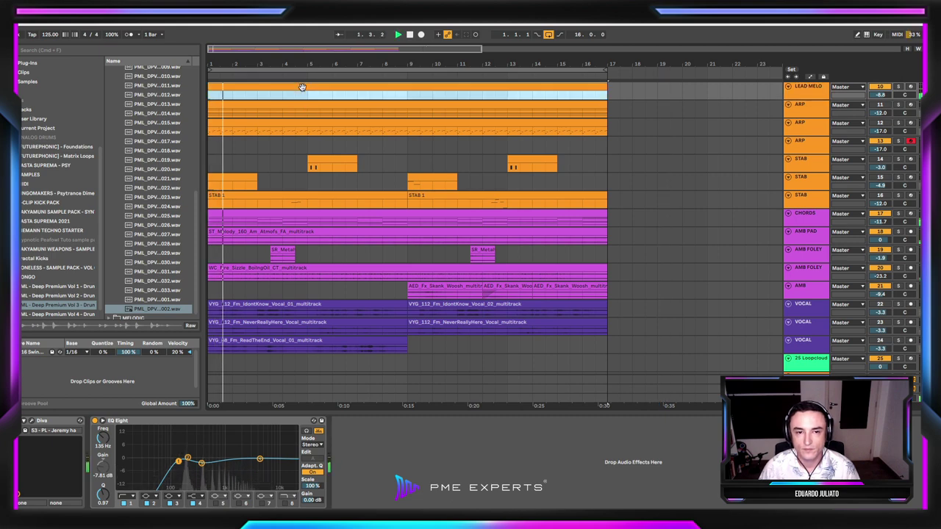
Add half-beat notes to the LEAD MELO clip: D#3 at 1.1.3 and D3 at 1.2.3.
double_click(302, 87)
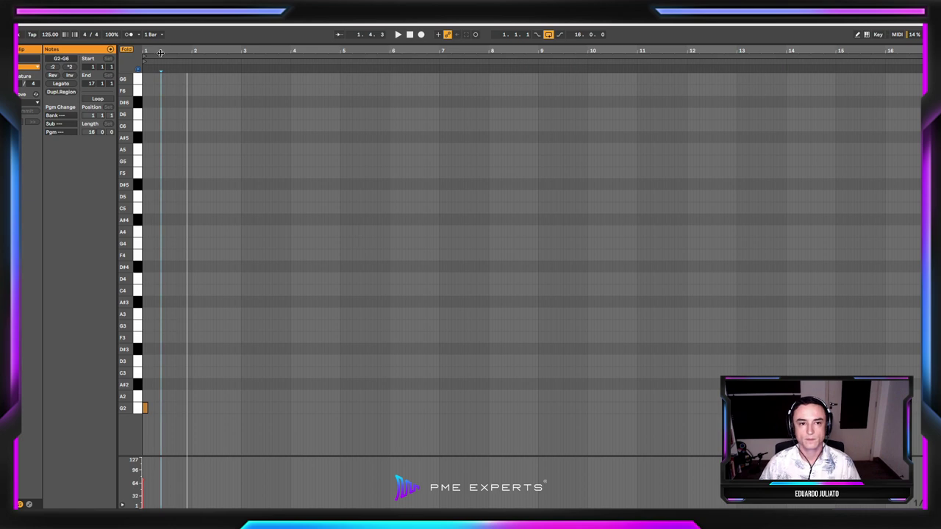
left_click_drag(160, 53, 298, 137)
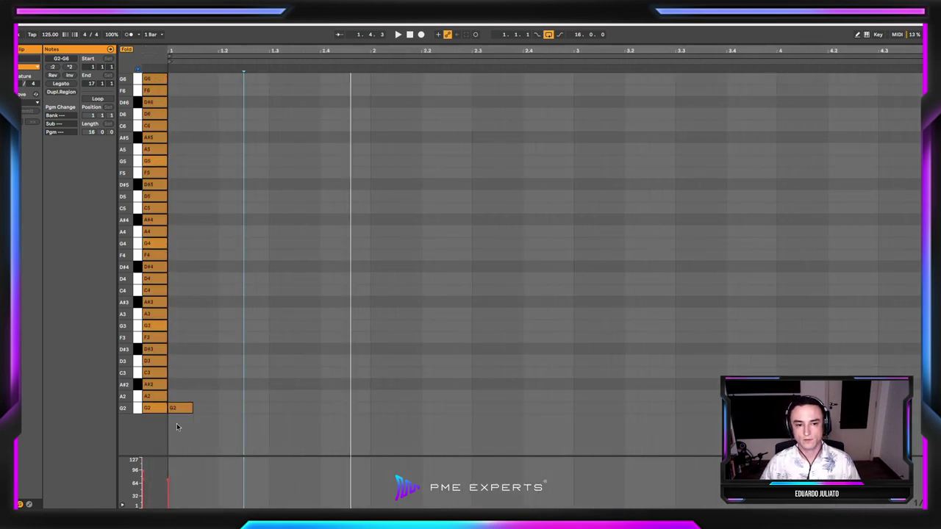
double_click(204, 350)
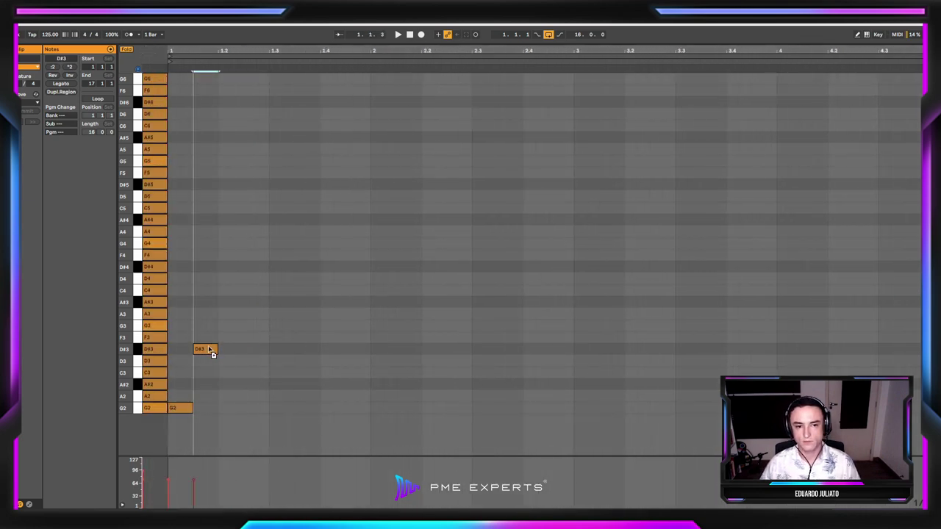
left_click_drag(210, 351, 262, 360)
double_click(225, 358)
Play the G2, D#3 and D3 phrase twice from bar 1 within the arrangement, stopping after each pass.
key("space")
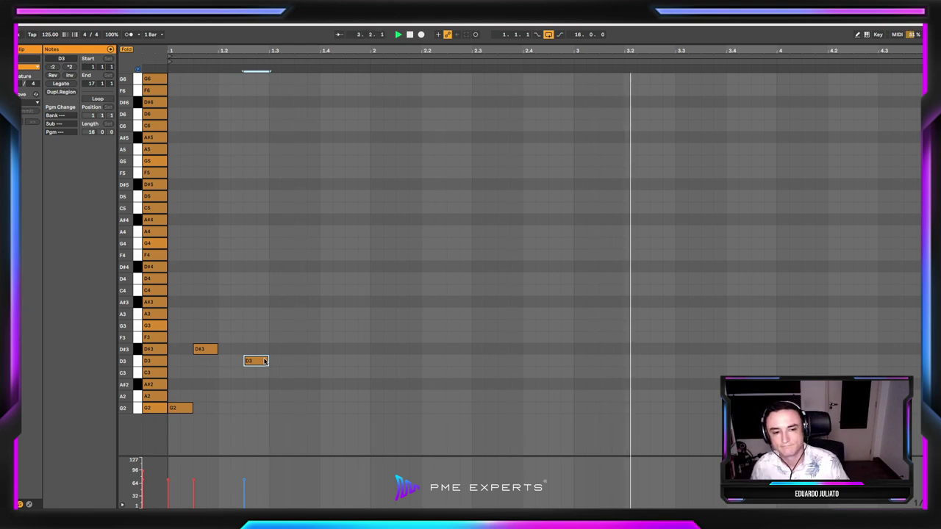
key("space")
key("space")
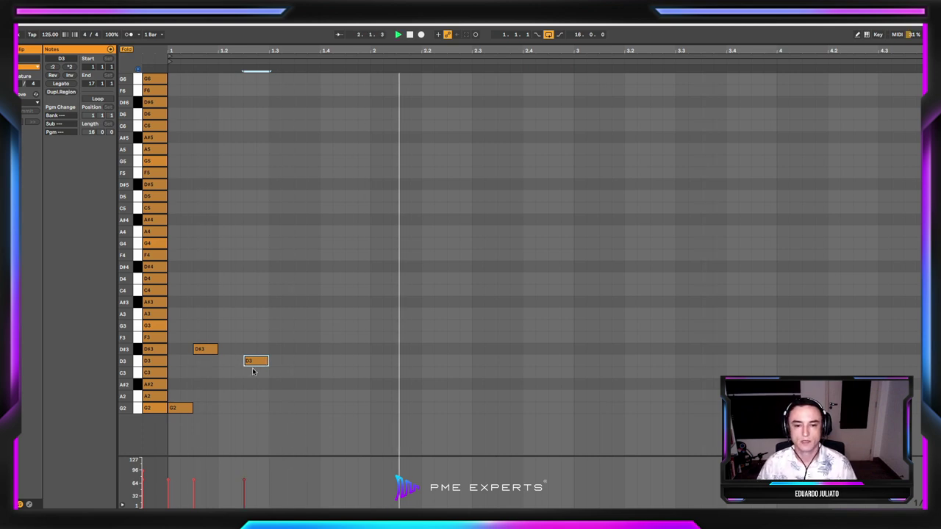
key("space")
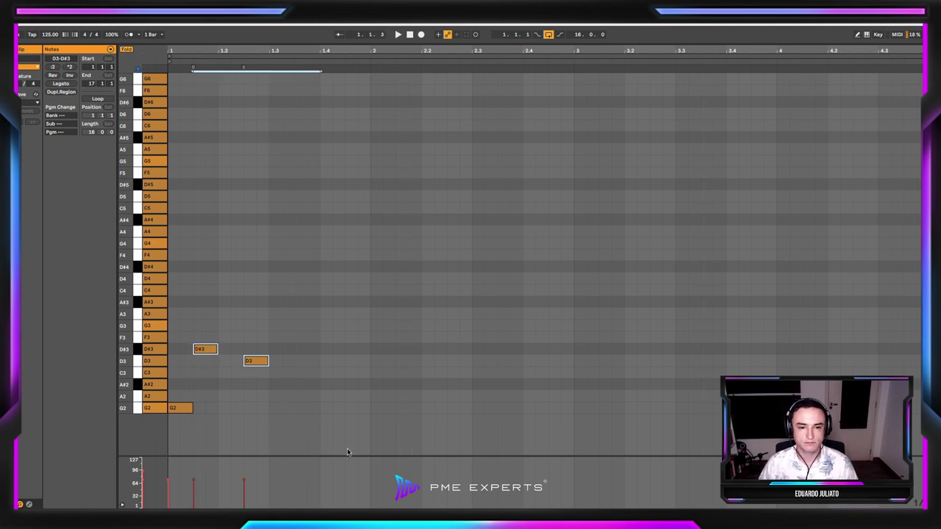
Duplicate the three-note G2, D#3, D3 phrase from bar 1 to the start of bar 3.
left_click(321, 414)
mouse_move(364, 411)
left_mouse_down()
mouse_move(186, 331)
mouse_move(193, 386)
mouse_move(423, 418)
mouse_move(533, 420)
mouse_move(371, 410)
mouse_move(586, 411)
left_mouse_up()
left_click(691, 401)
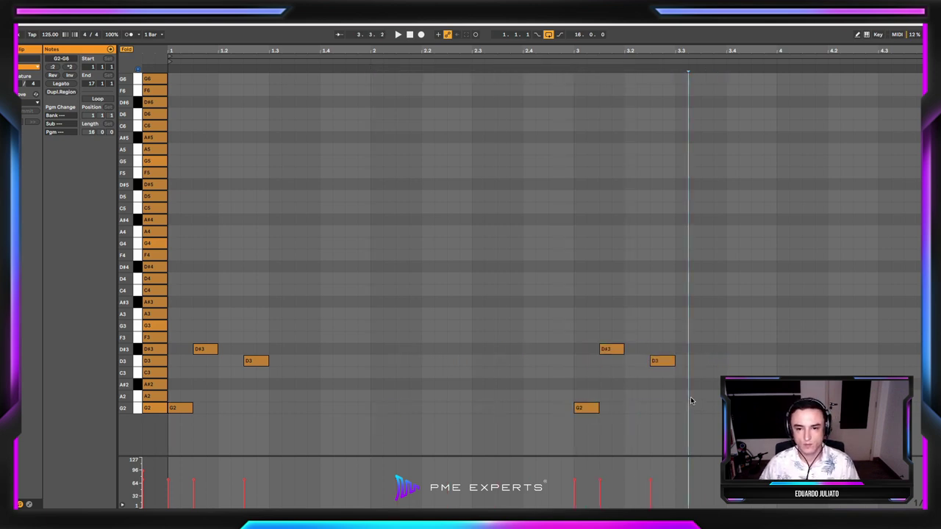
Add an A#2 note at 3.3.3 after the copied phrase and play back the result.
left_click(663, 361)
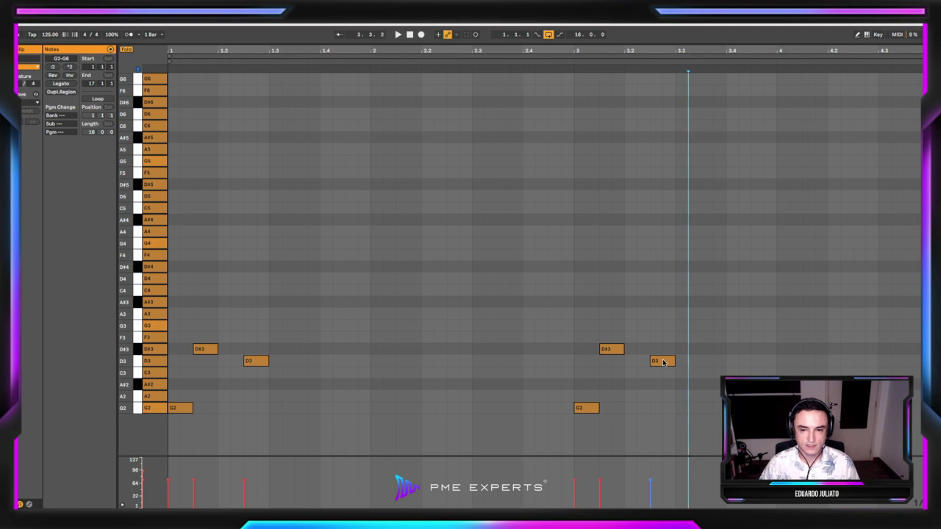
double_click(724, 383)
left_click_drag(717, 389, 704, 389)
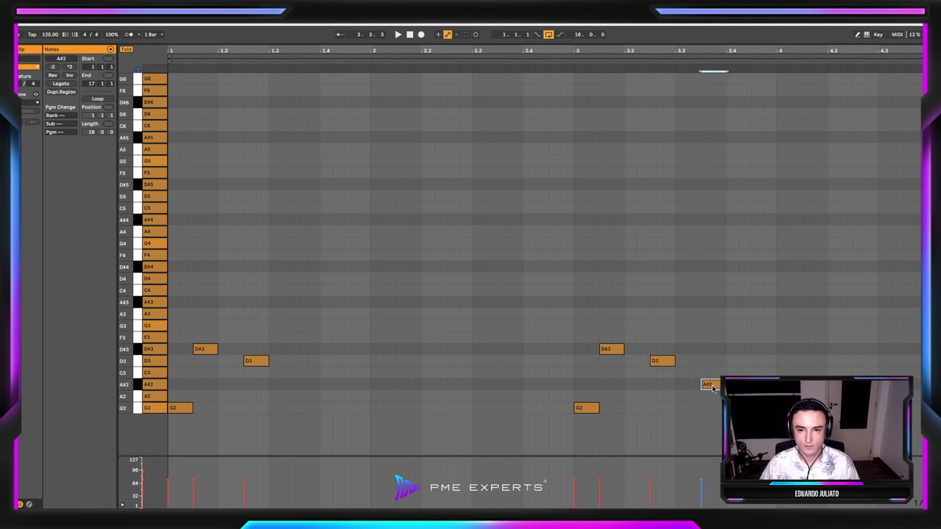
key("space")
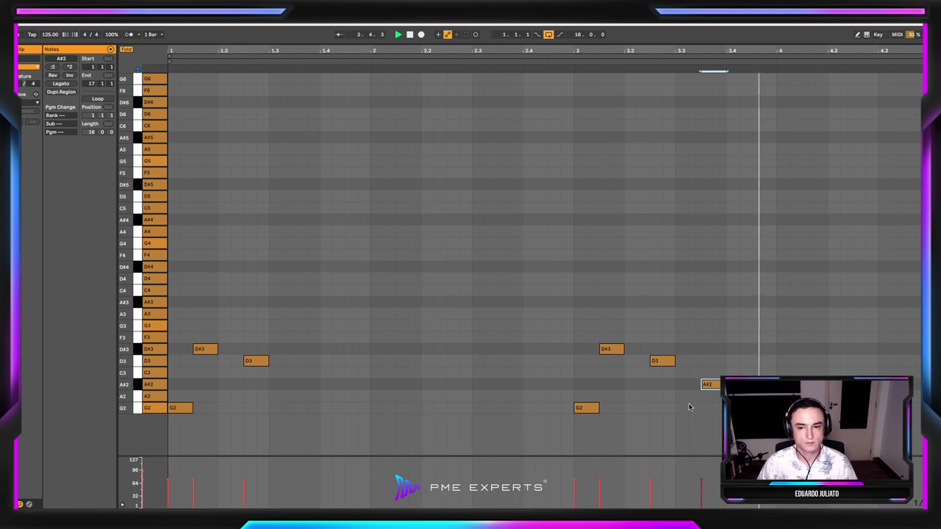
left_click(689, 407)
Raise the G2 note at the start of bar 3 to A2 and play the melody.
left_click(580, 410)
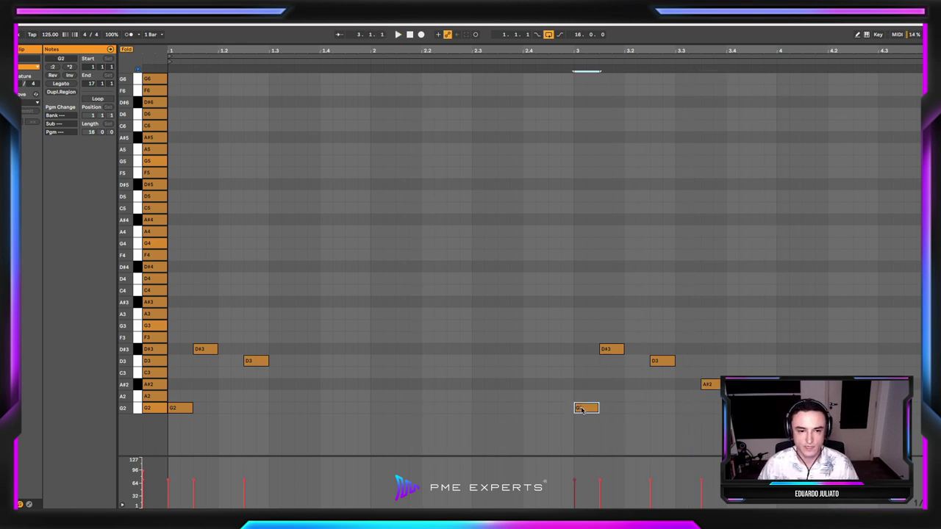
left_click_drag(580, 410, 582, 402)
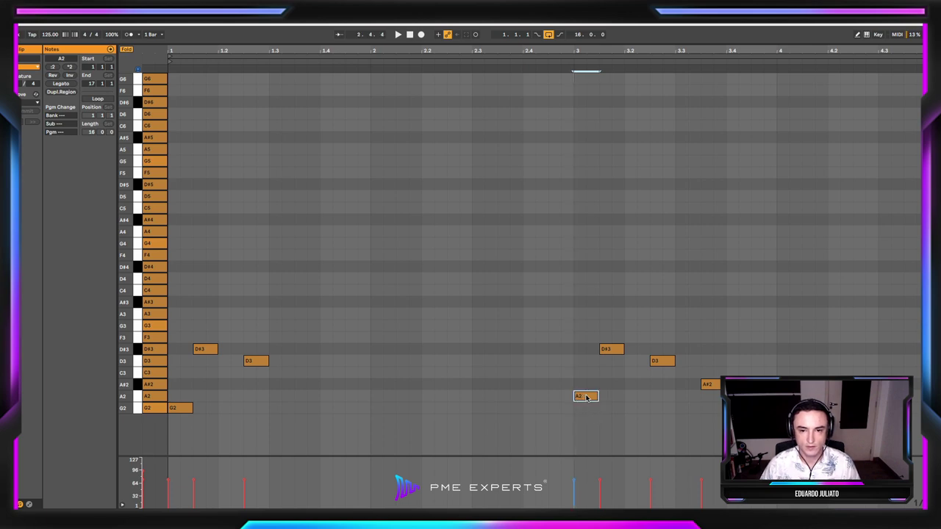
key("space")
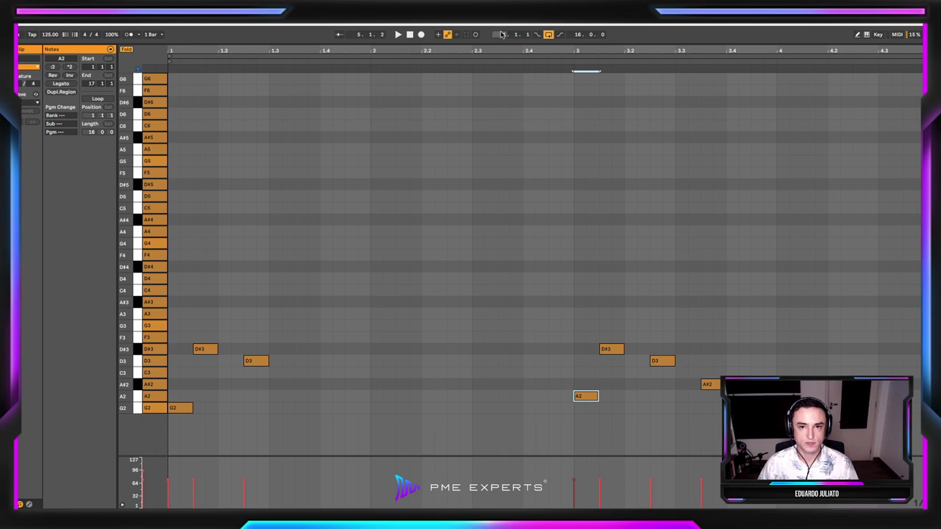
Duplicate all melody notes of bars 1 to 4 so the phrase repeats from bar 5.
key("minus")
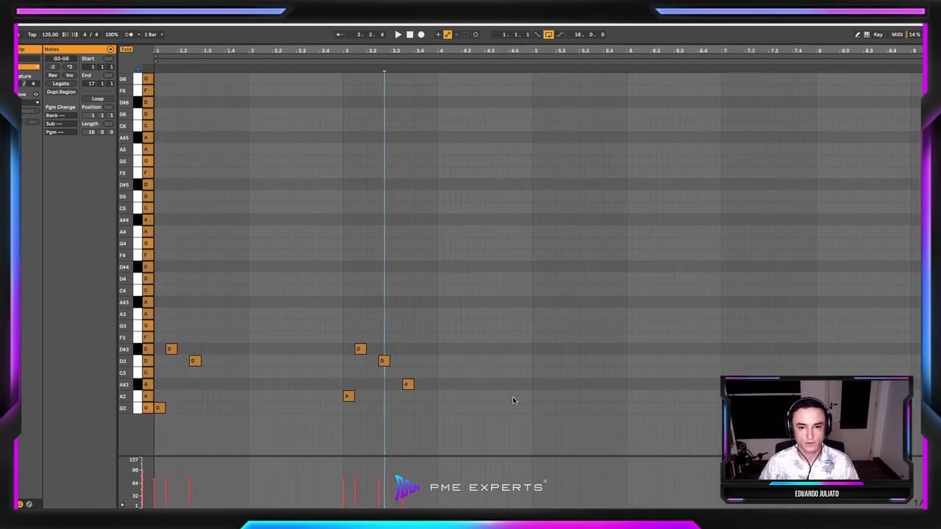
left_click_drag(530, 400, 163, 328)
left_click_drag(530, 411, 163, 328)
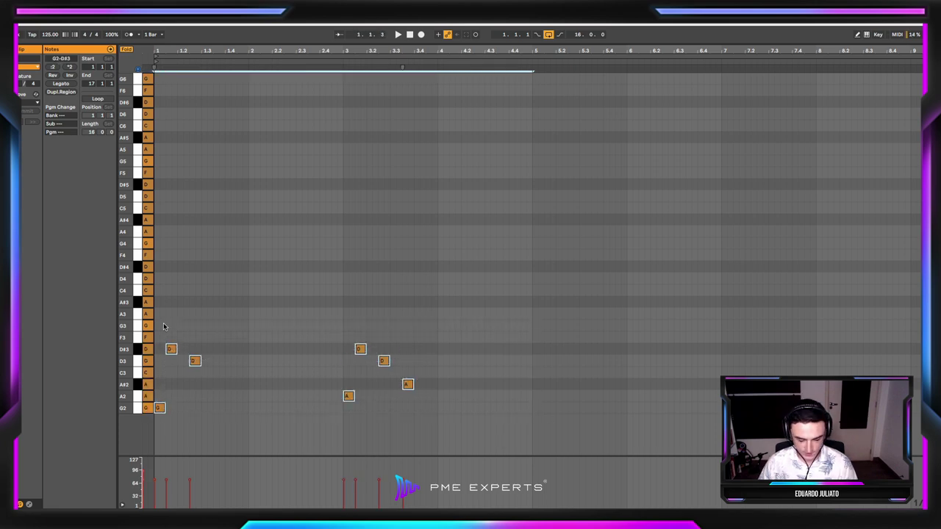
key("ctrl+d")
left_click(638, 357)
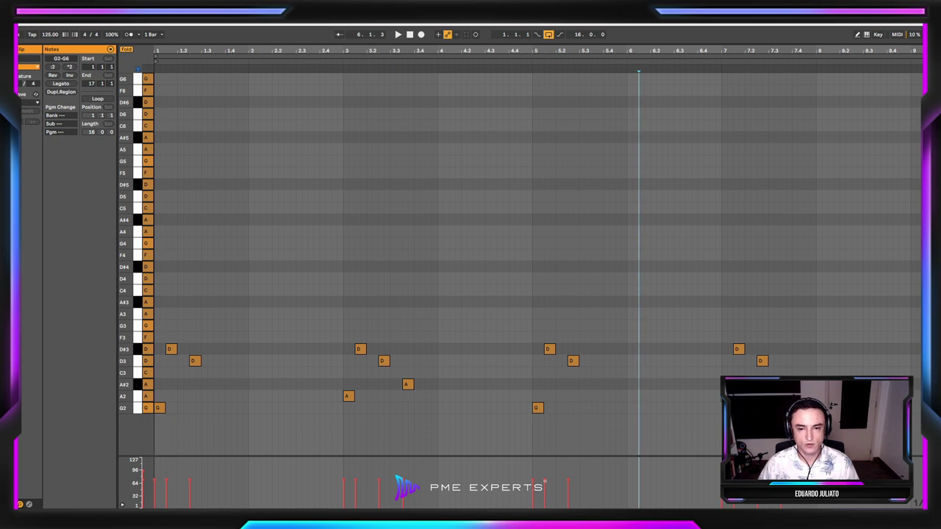
Change the bar 5 notes to G3, D3 and D#3, keeping their timing, and play the phrase.
key("space")
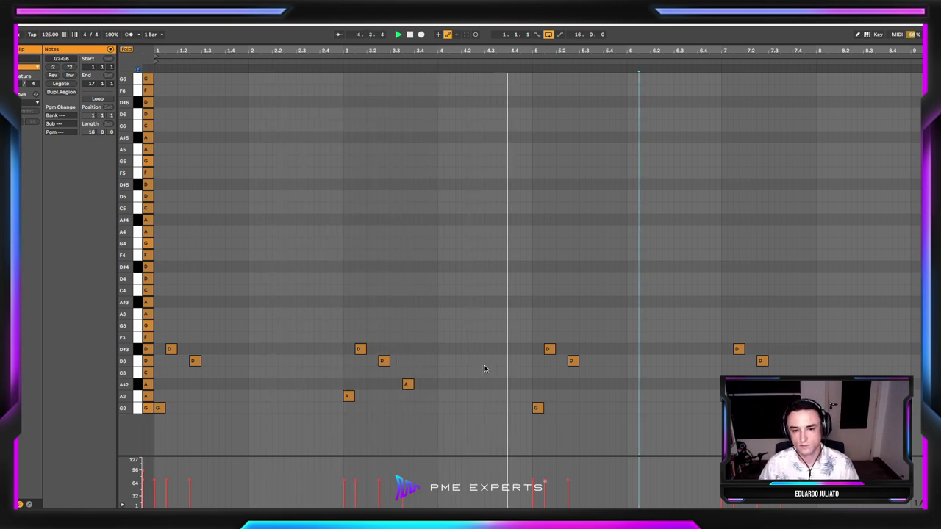
key("space")
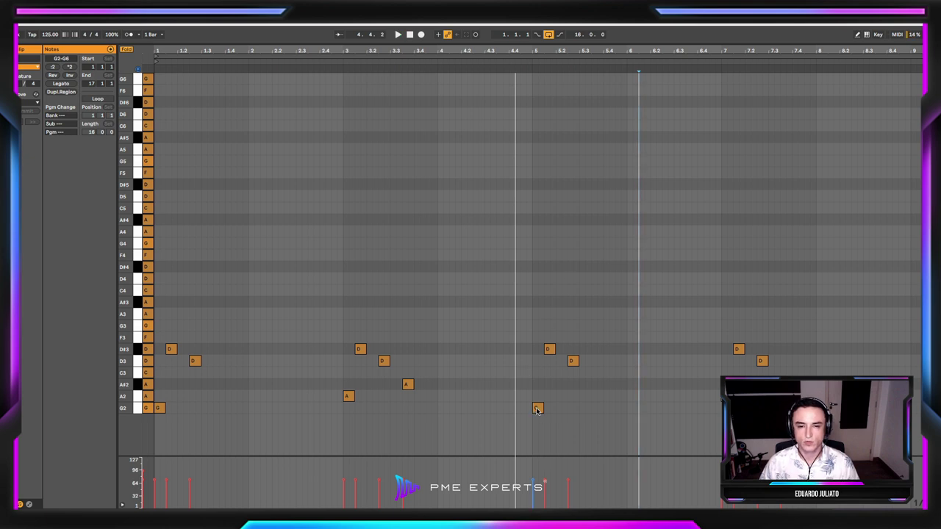
mouse_move(537, 410)
left_mouse_down()
mouse_move(537, 360)
mouse_move(551, 342)
mouse_move(542, 328)
mouse_move(551, 370)
mouse_move(575, 351)
left_mouse_up()
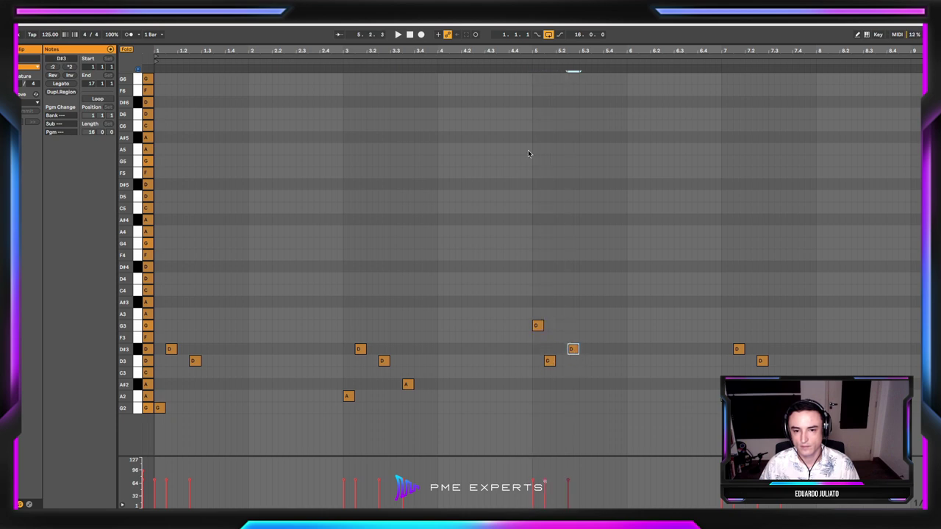
left_click(521, 63)
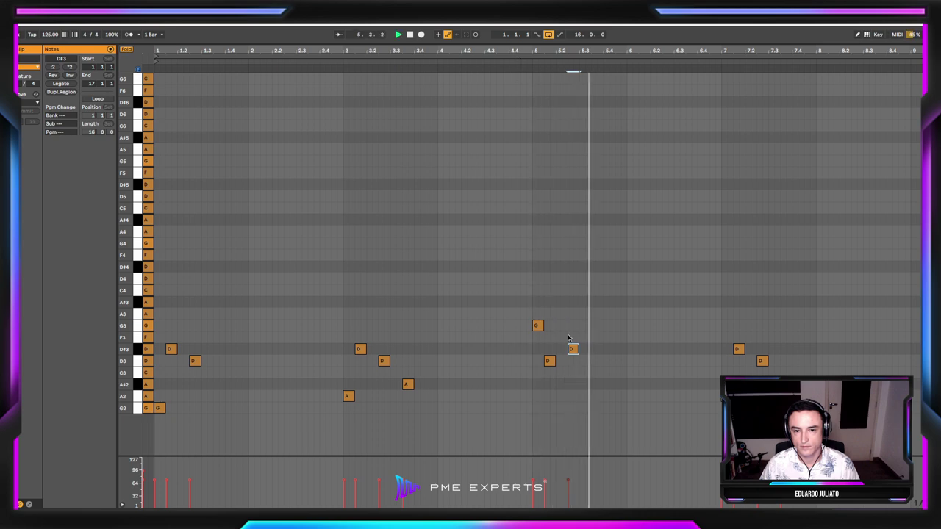
left_click_drag(573, 350, 597, 314)
key("space")
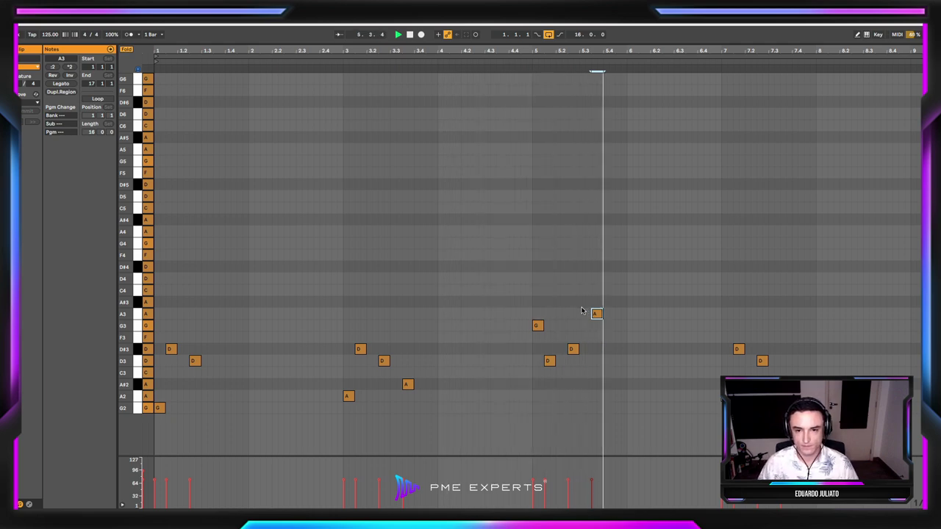
key("space")
left_click_drag(595, 327, 605, 295)
key("Delete")
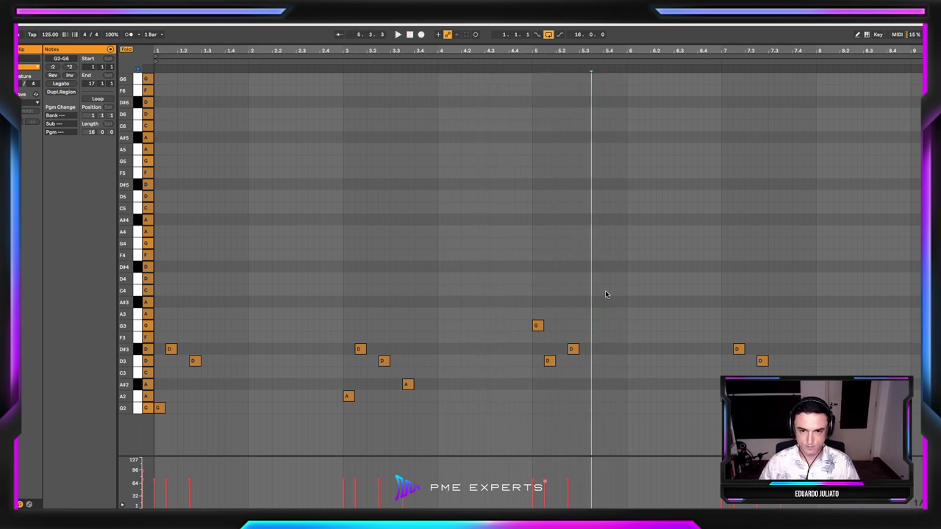
Play from bar 5 and add an A#3 note at 7.3.3 and an A3 note at 7.4.3.
left_click(523, 62)
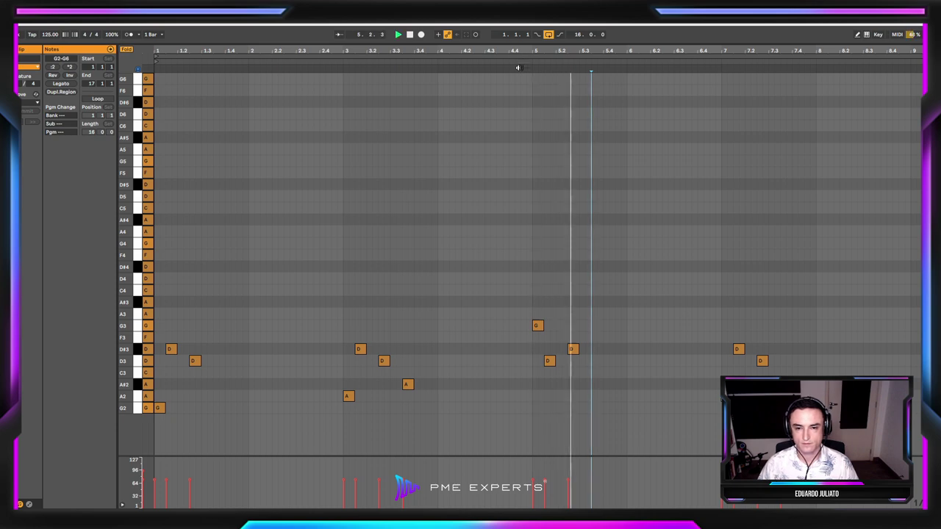
scroll(472, 349, "left", 1)
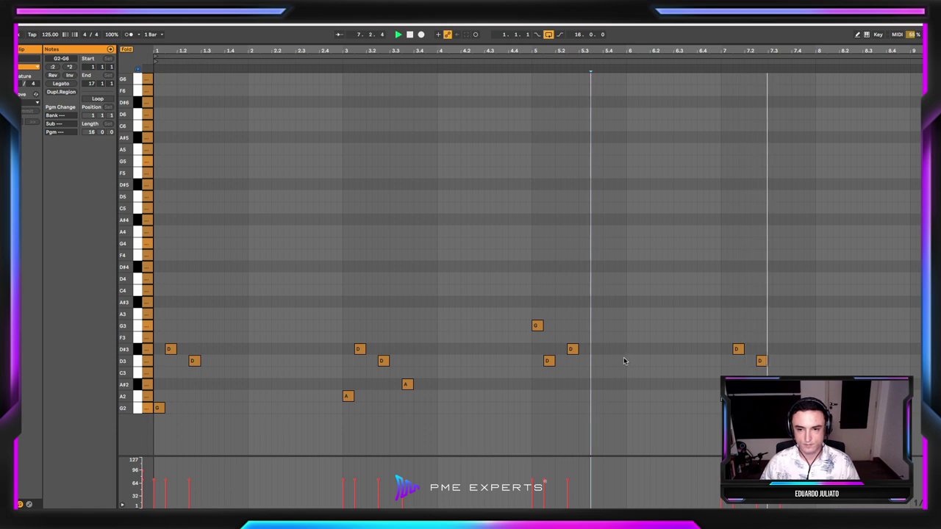
double_click(784, 337)
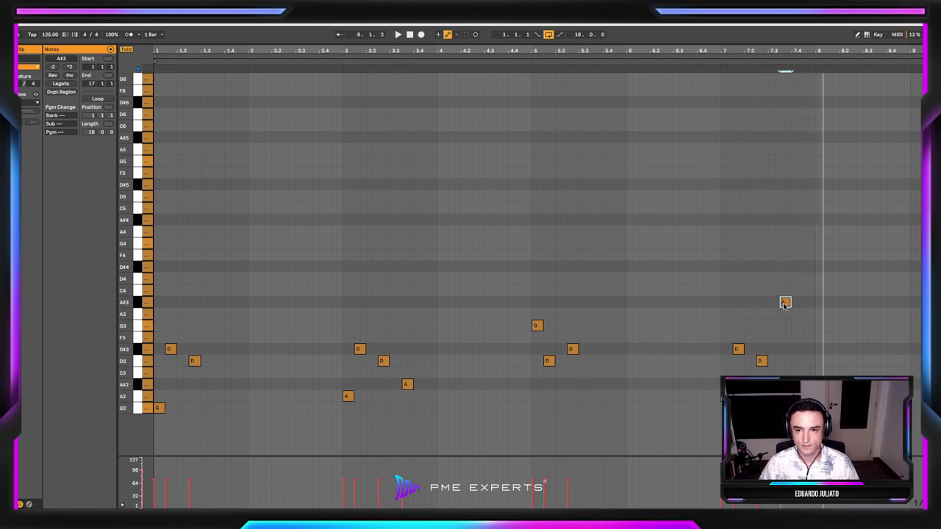
left_click_drag(785, 303, 813, 318)
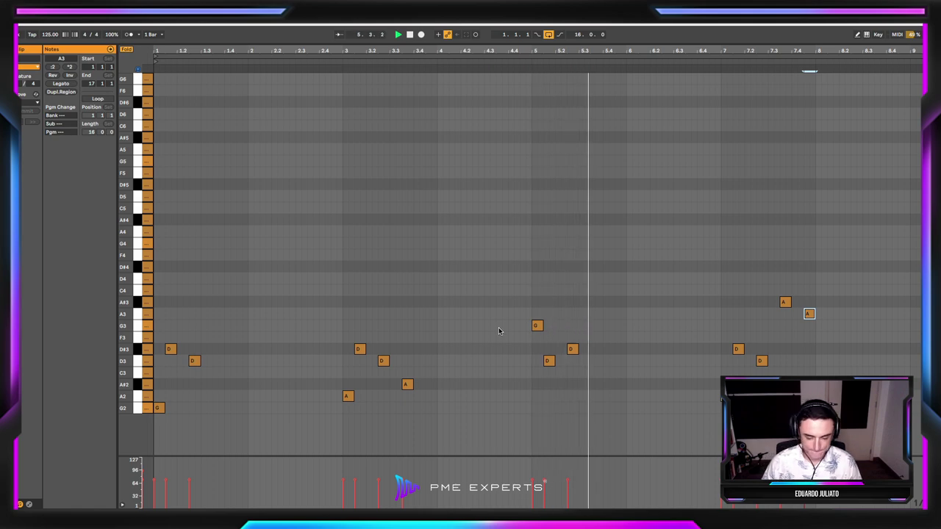
Extend the bar 5 phrase with D3 at 5.3.3 and A#2 at 5.4.3, playing back the result.
key("space")
mouse_move(576, 352)
left_mouse_down()
mouse_move(596, 364)
mouse_move(622, 356)
left_mouse_up()
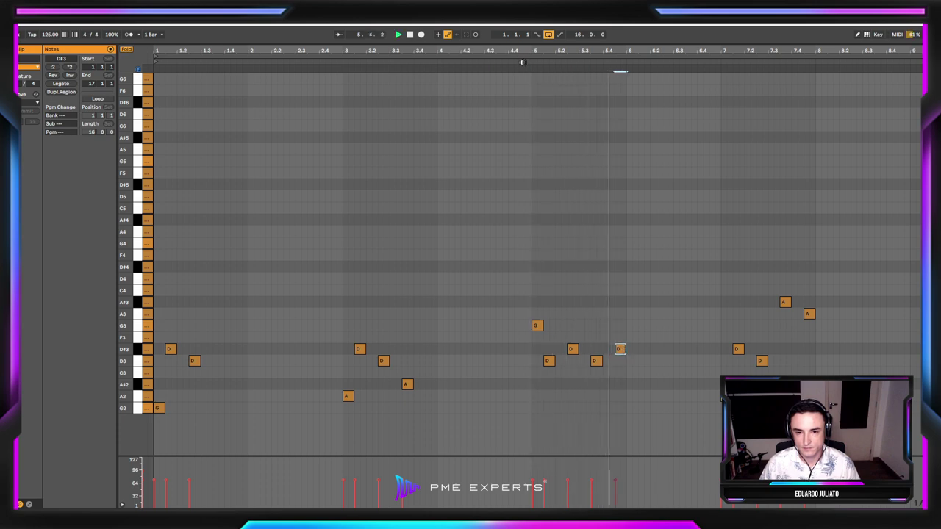
key("space")
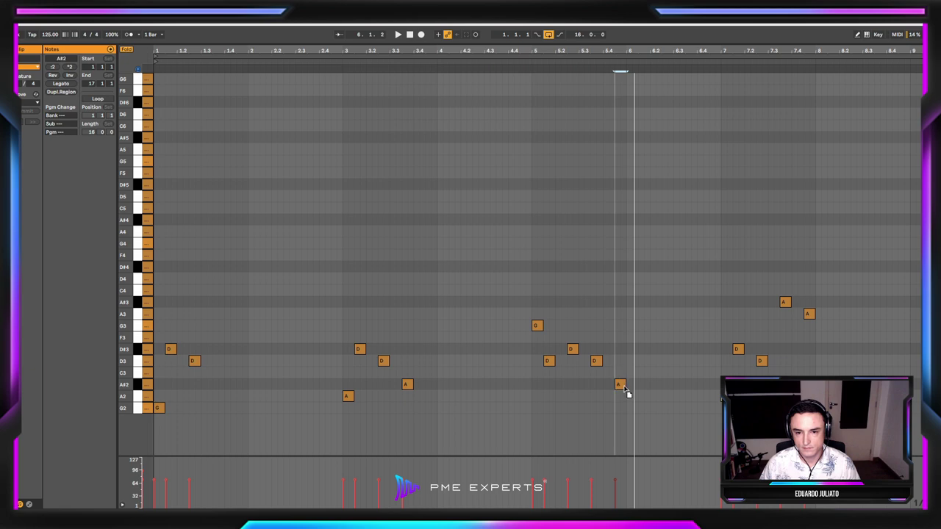
left_click(520, 62)
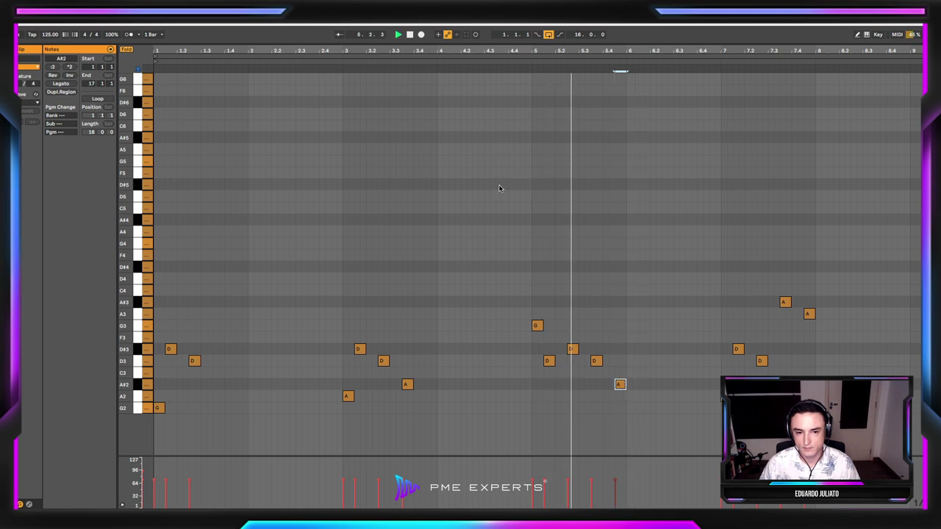
key("0")
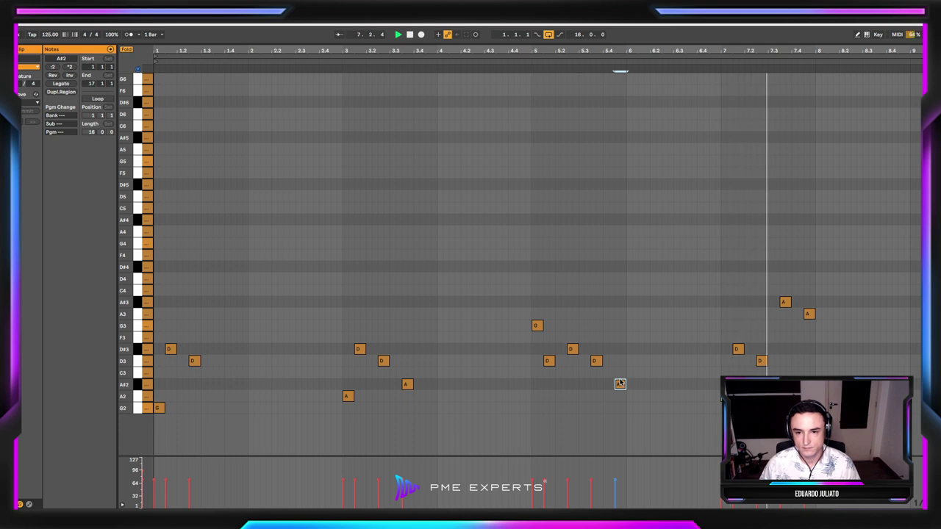
Add an F3 note at 8.1.3 to end the phrase and play from bar 7.
double_click(826, 325)
key("space")
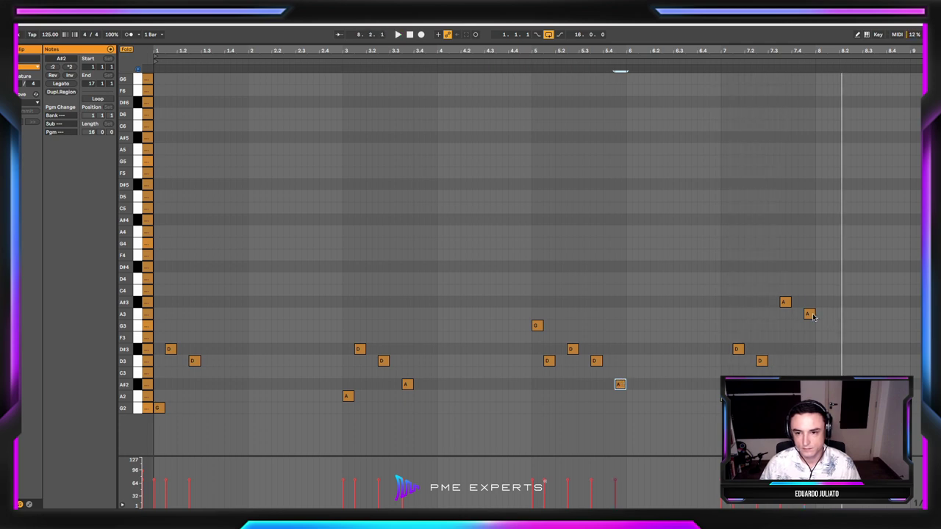
left_click_drag(833, 330, 840, 331)
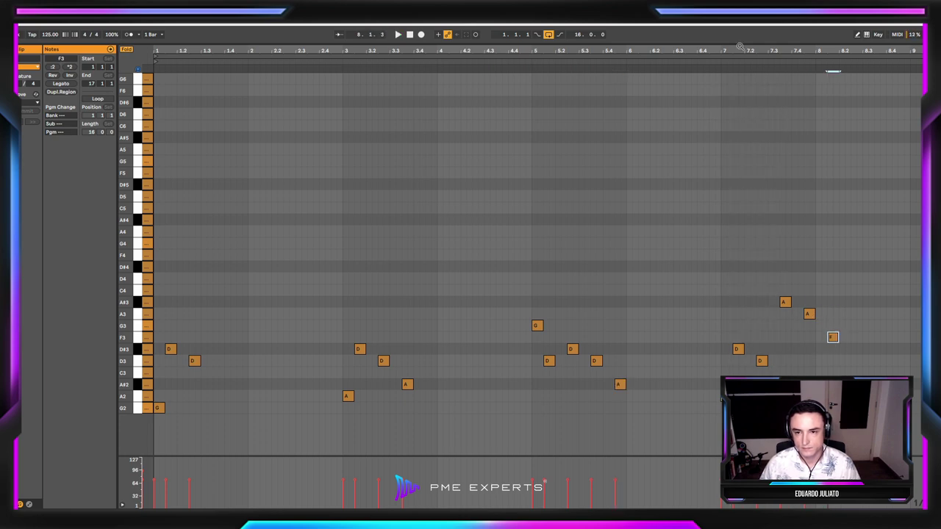
left_click(711, 63)
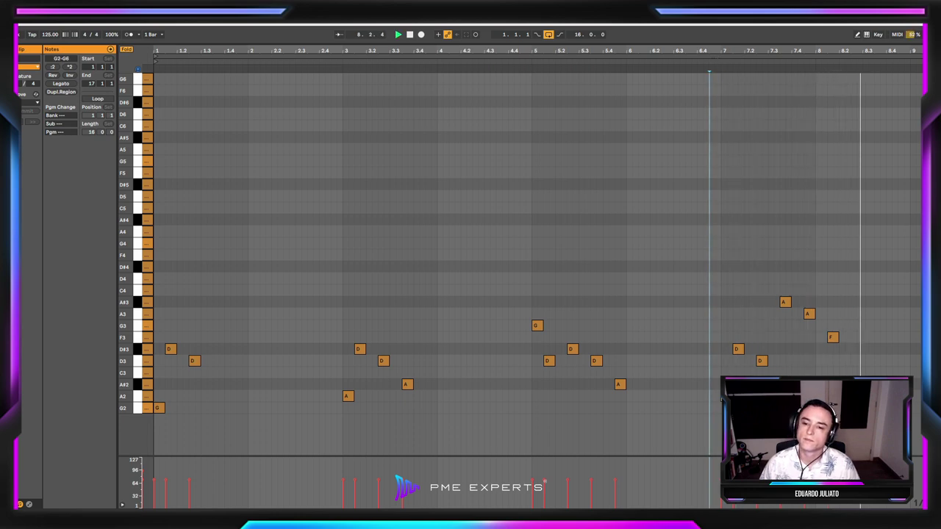
key("space")
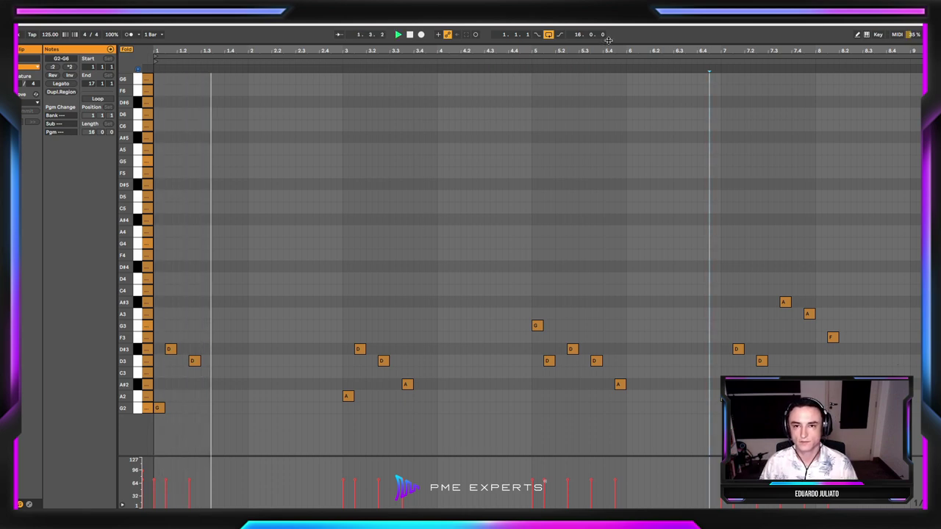
Duplicate all melody notes of bars 1 to 8, align the copy to the start of bar 9, and play it.
left_click_drag(625, 51, 623, 29)
key("space")
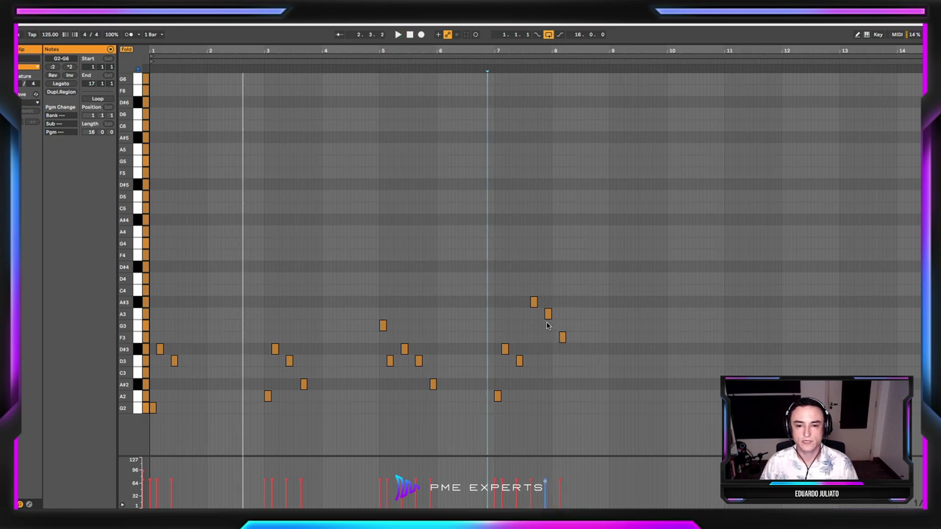
left_click(562, 338)
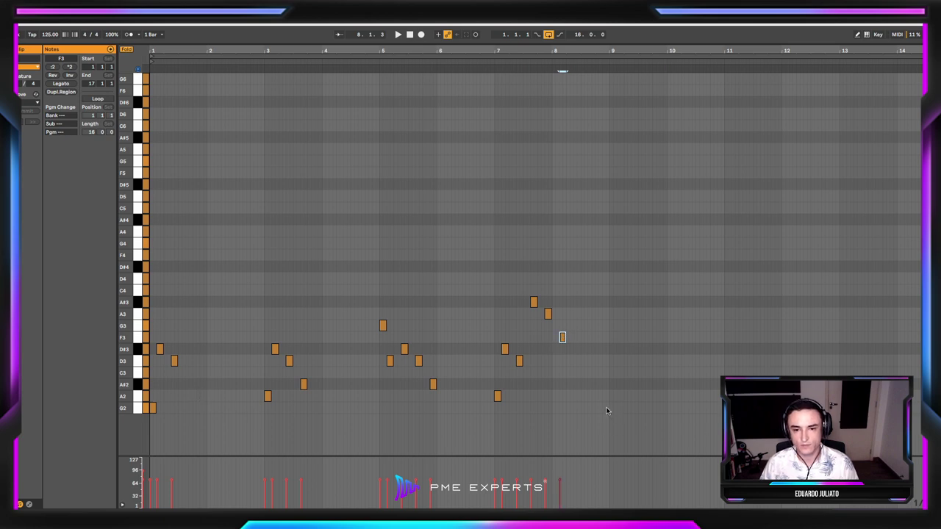
left_click_drag(607, 410, 151, 292)
key("ctrl+d")
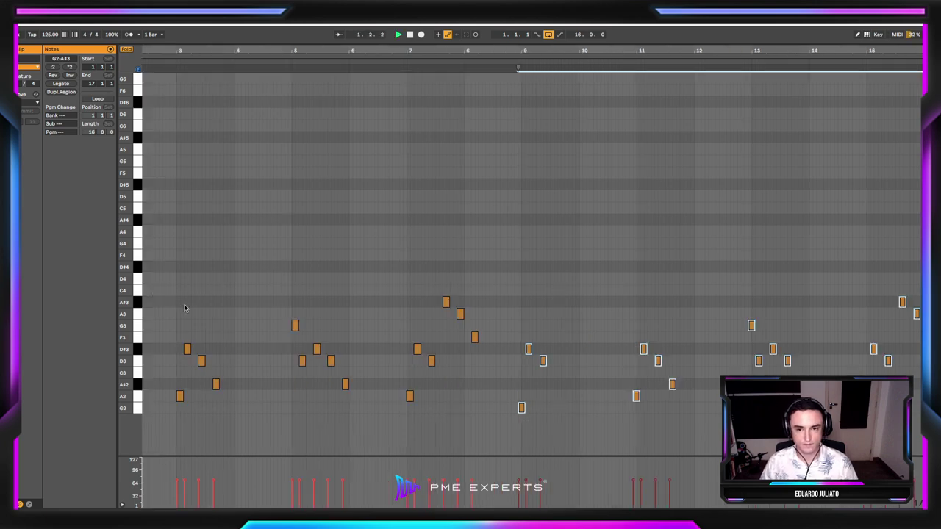
left_click_drag(521, 409, 525, 410)
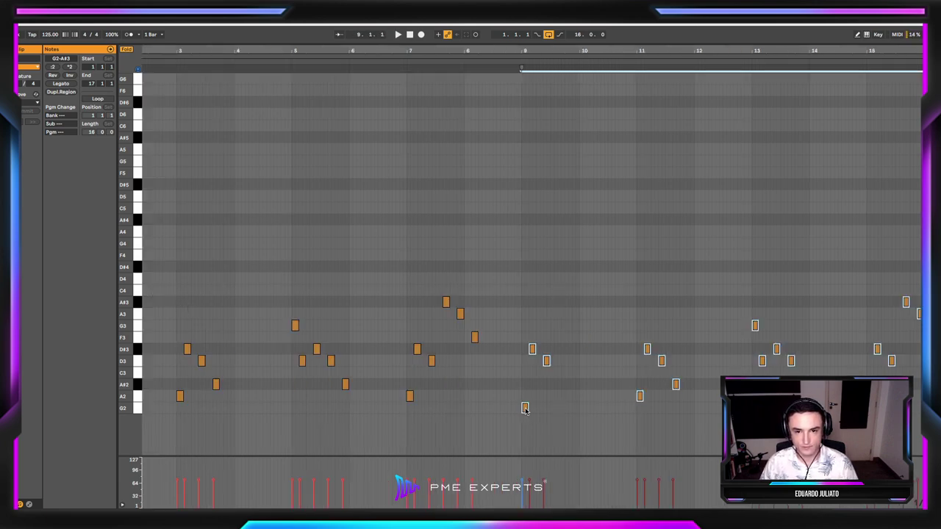
double_click(447, 50)
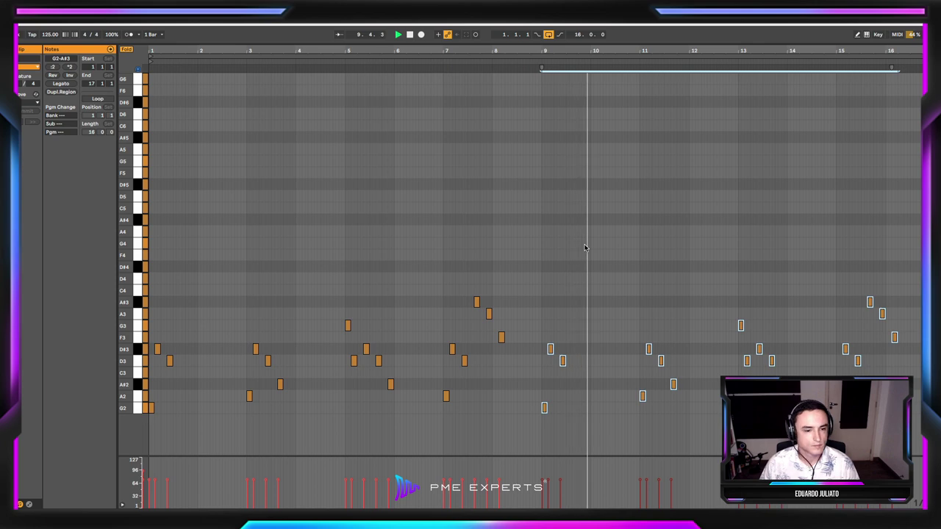
left_click(586, 248)
key("space")
Delete all melody notes from bar 3 onward, keeping only the three-note phrase in bar 1.
left_click_drag(253, 267, 916, 421)
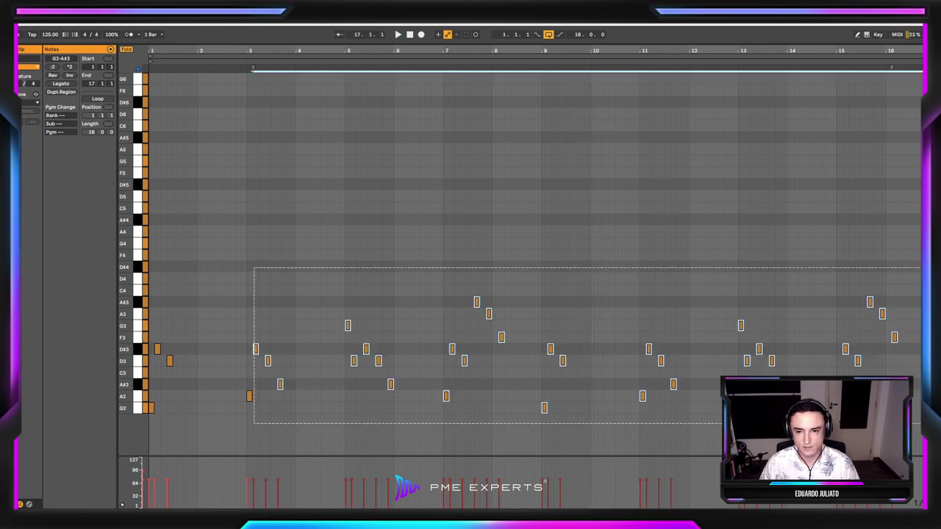
key("Delete")
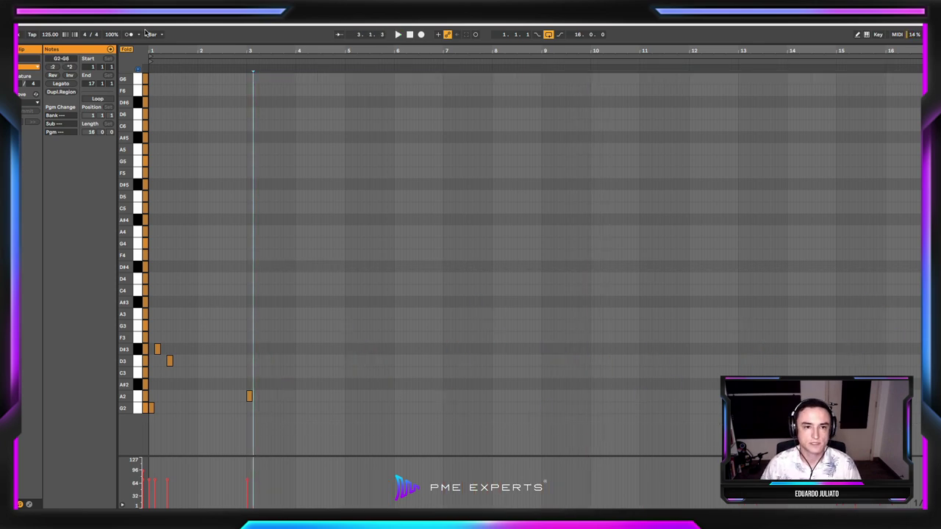
left_click_drag(170, 48, 303, 157)
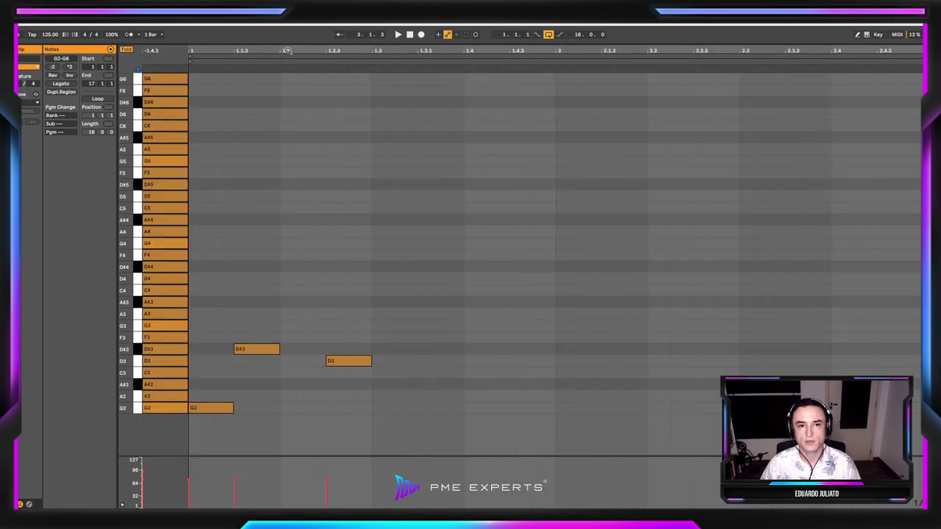
left_click_drag(287, 51, 285, 14)
left_click_drag(465, 288, 579, 463)
key("Delete")
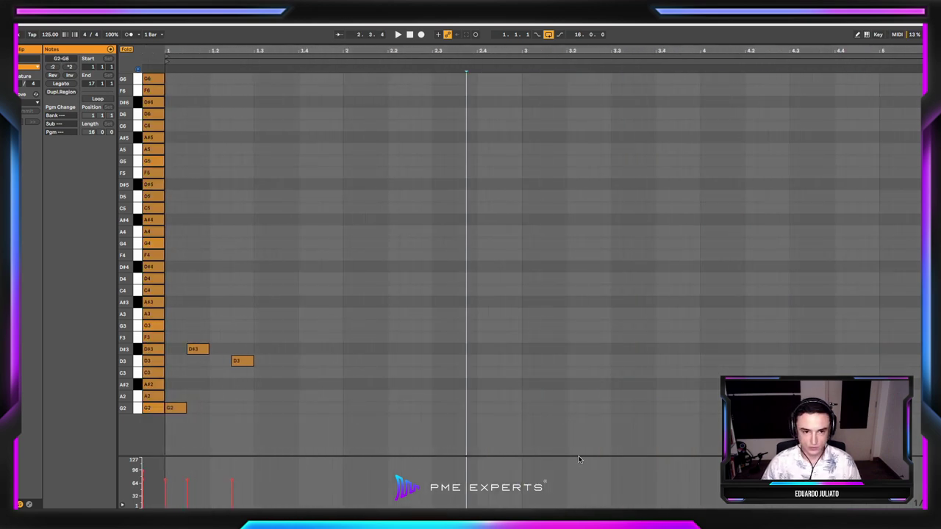
Remove the G2 note from the phrase and shift D#3 to 1.2.3 and a longer D3 to 1.3.
left_click_drag(176, 408, 208, 328)
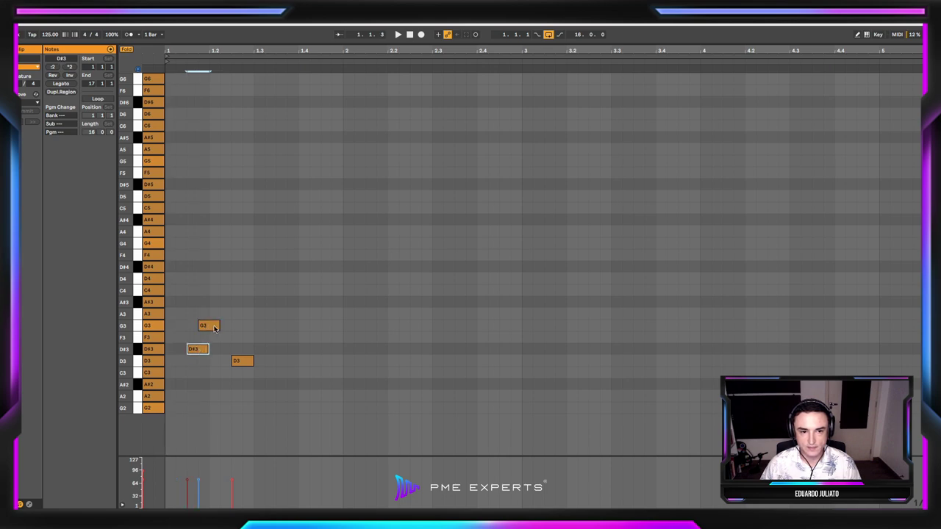
mouse_move(213, 329)
left_mouse_down()
mouse_move(225, 326)
mouse_move(260, 377)
mouse_move(301, 375)
left_mouse_up()
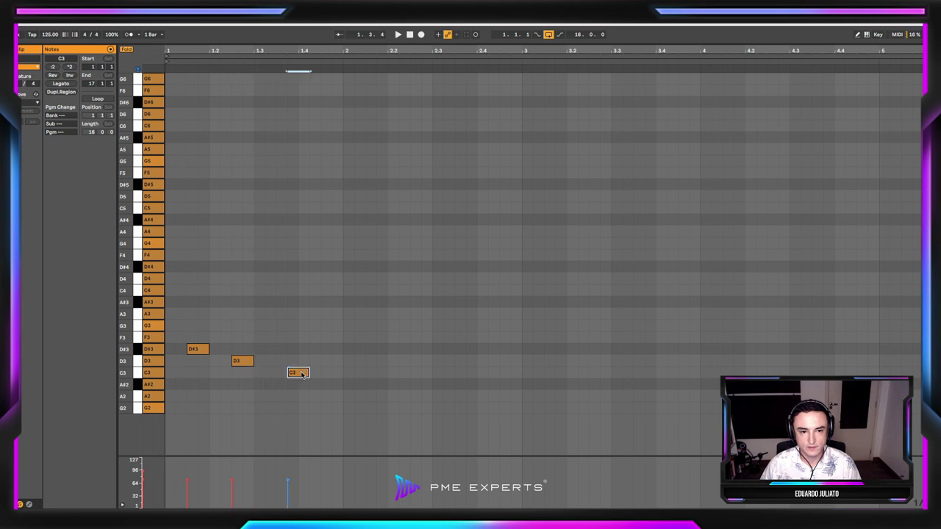
mouse_move(232, 362)
left_mouse_down()
mouse_move(211, 362)
mouse_move(263, 360)
mouse_move(243, 360)
left_mouse_up()
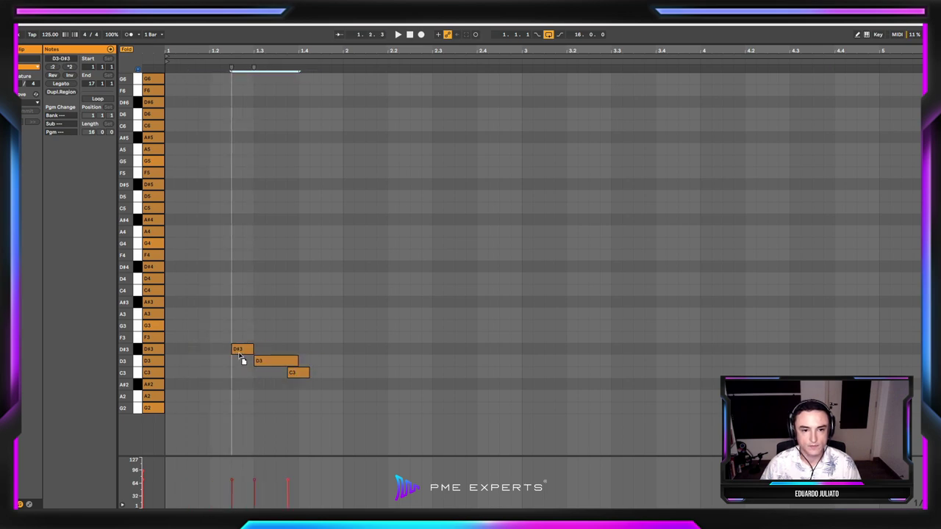
left_click_drag(298, 377, 382, 377)
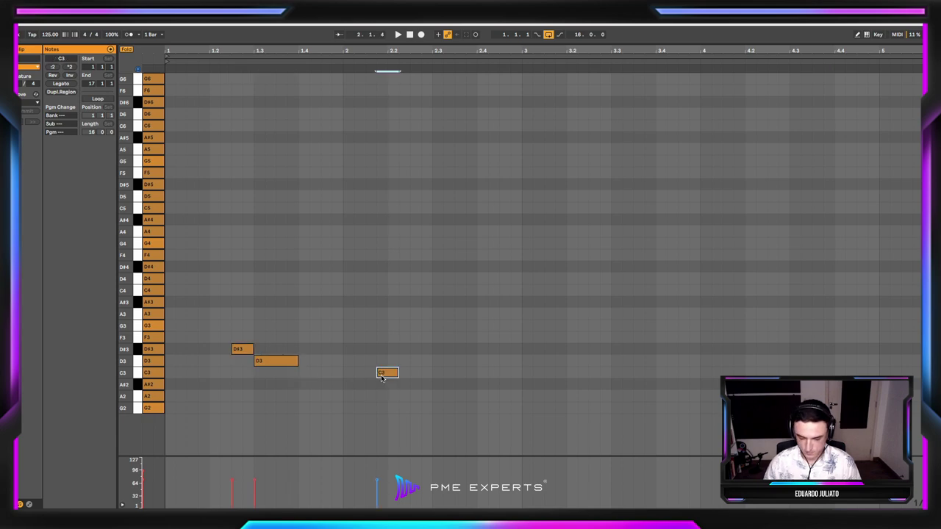
double_click(381, 375)
Lengthen the D3 note to the start of bar 2 and play the two-note phrase.
left_click_drag(298, 361, 343, 363)
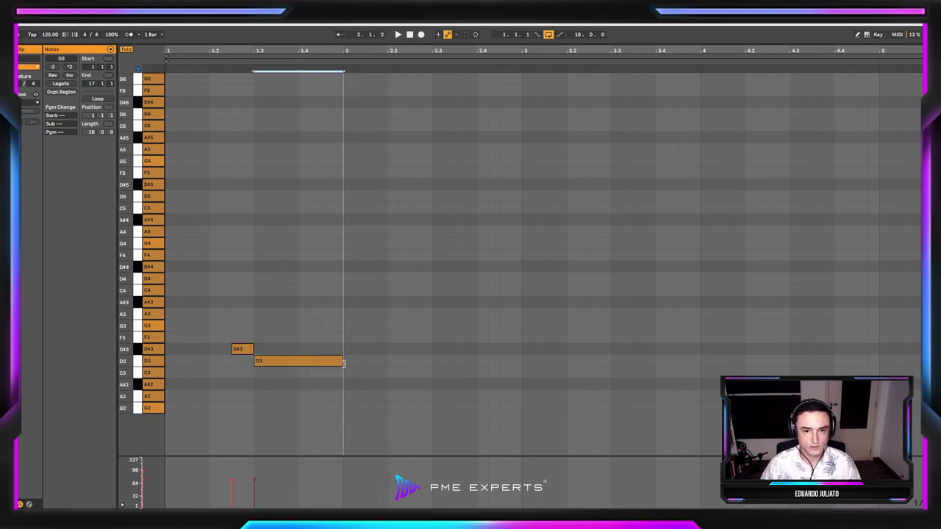
key("space")
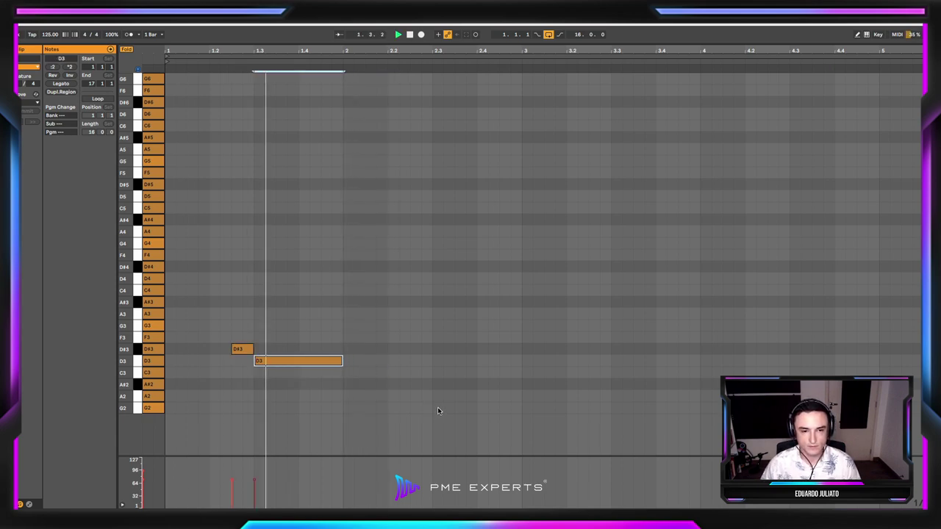
left_click(354, 363)
key("space")
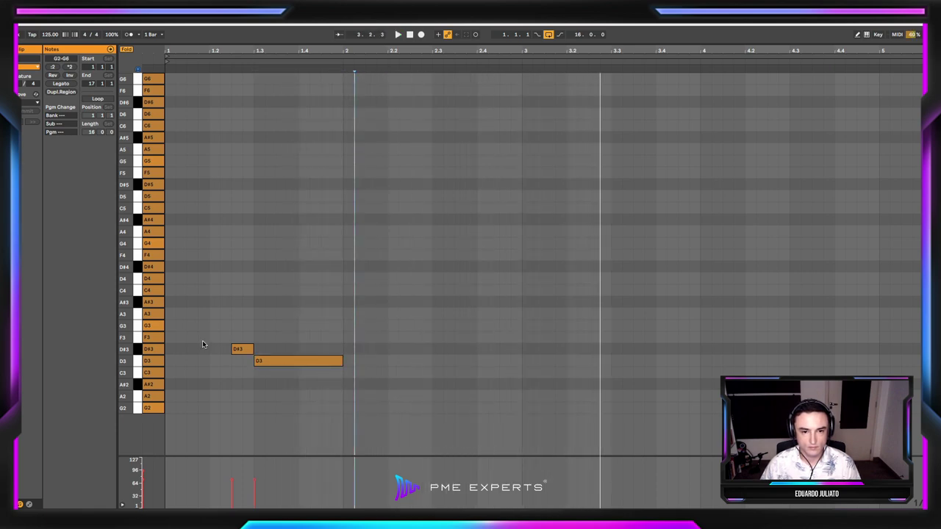
left_click(299, 373)
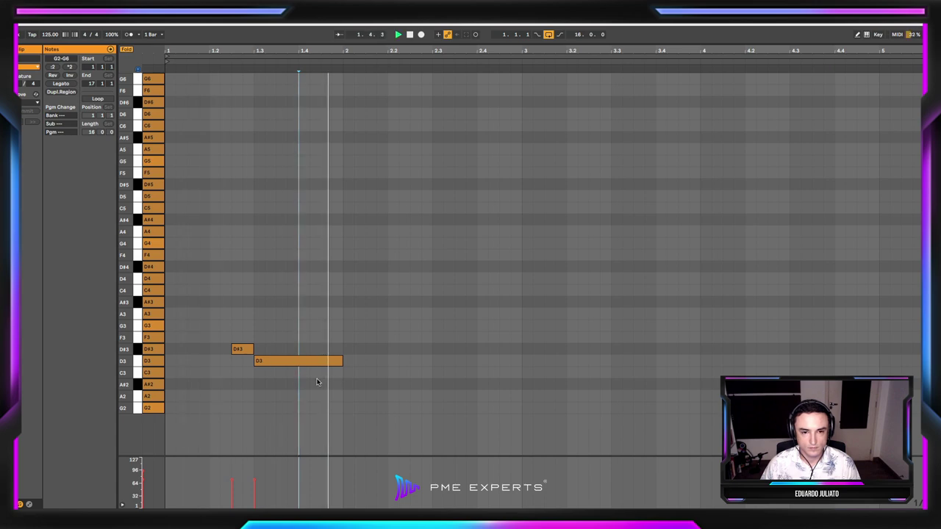
Add short A#3 and A3 notes at 1.4.3 and 1.4.4, shorten the D3 to end at 1.4.3, and play the phrase.
key("space")
double_click(316, 302)
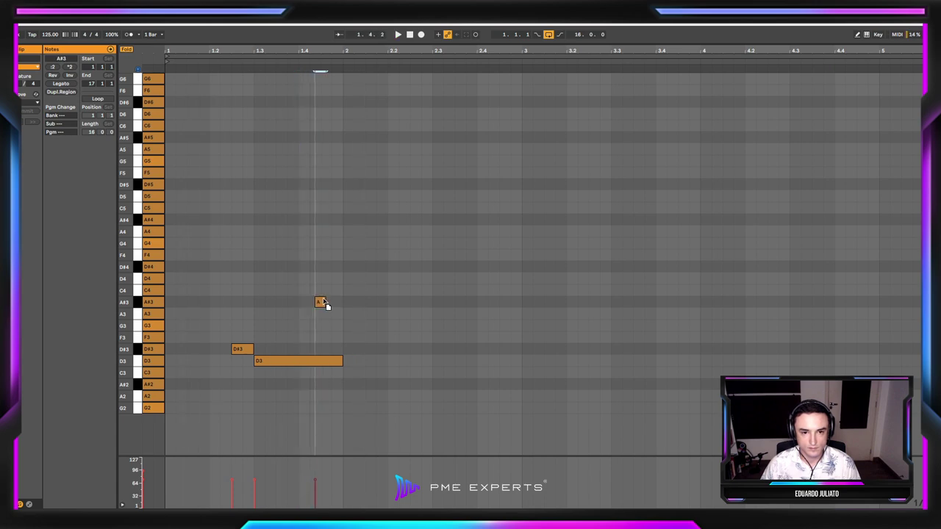
left_click_drag(323, 303, 329, 309)
key("space")
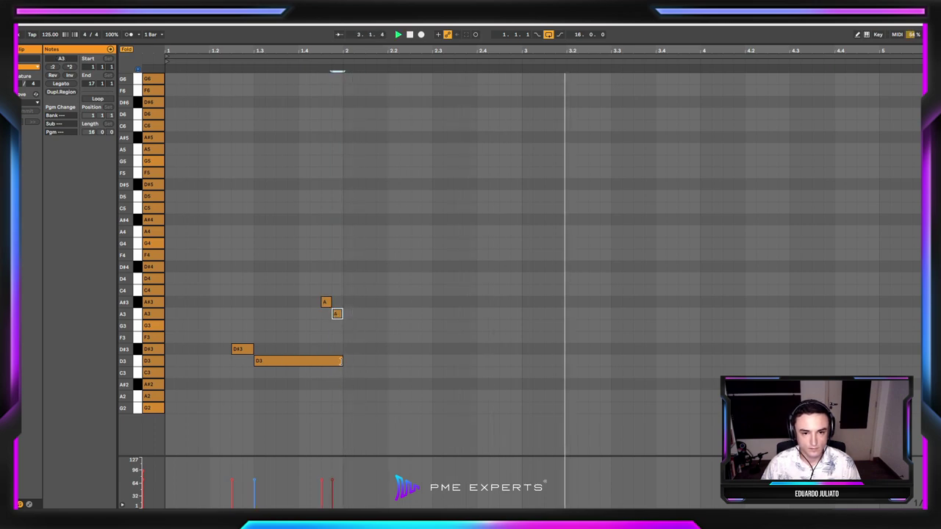
left_click_drag(341, 365, 321, 363)
key("space")
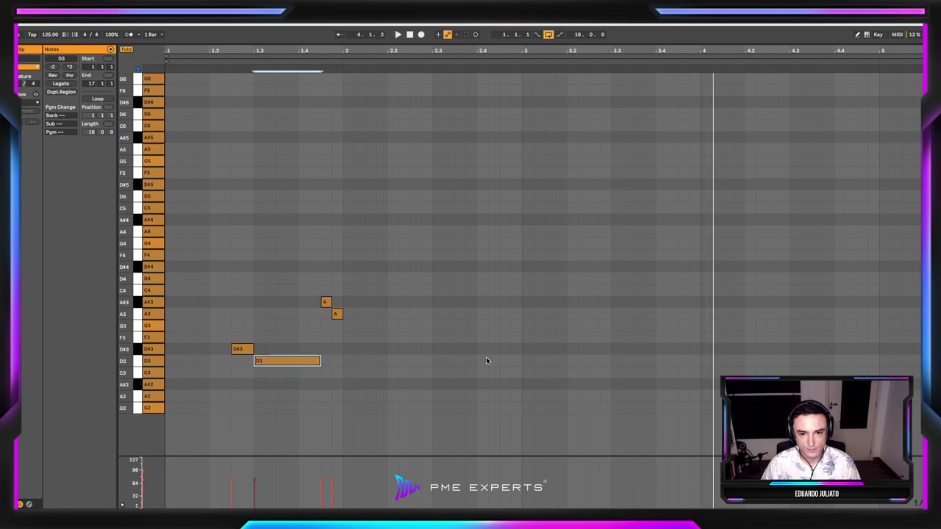
key("space")
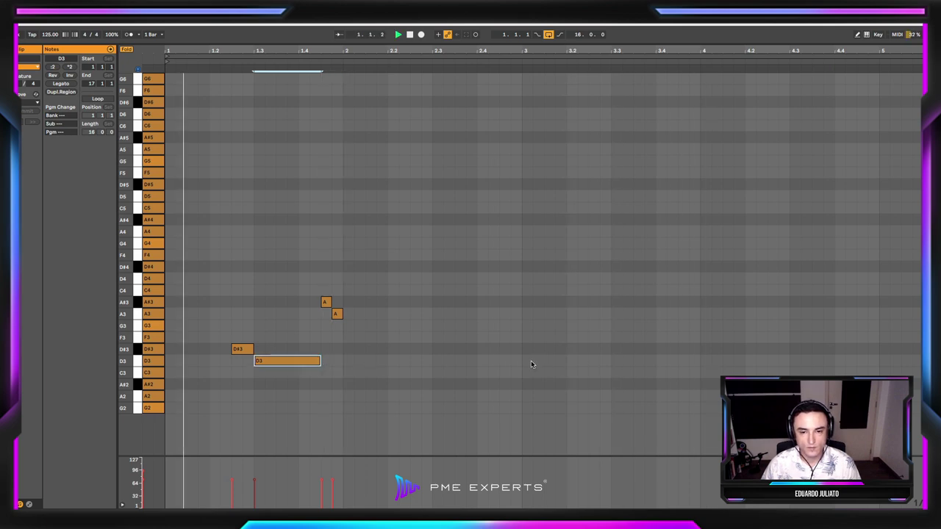
key("space")
Add a bar 3 phrase with D3 at 3.2.3, D#3 at 3.3.2 and A2 at 3.4.3, with the D3 ending where D#3 starts.
double_click(572, 361)
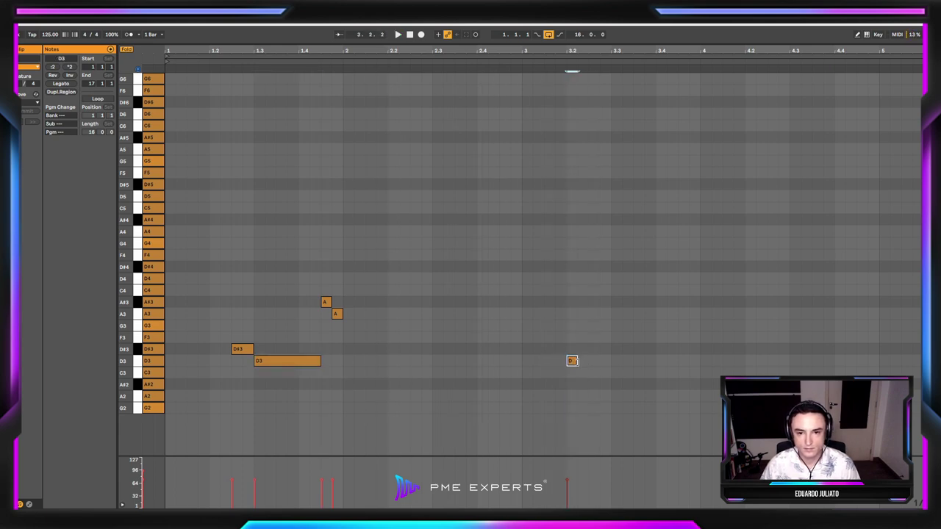
double_click(631, 350)
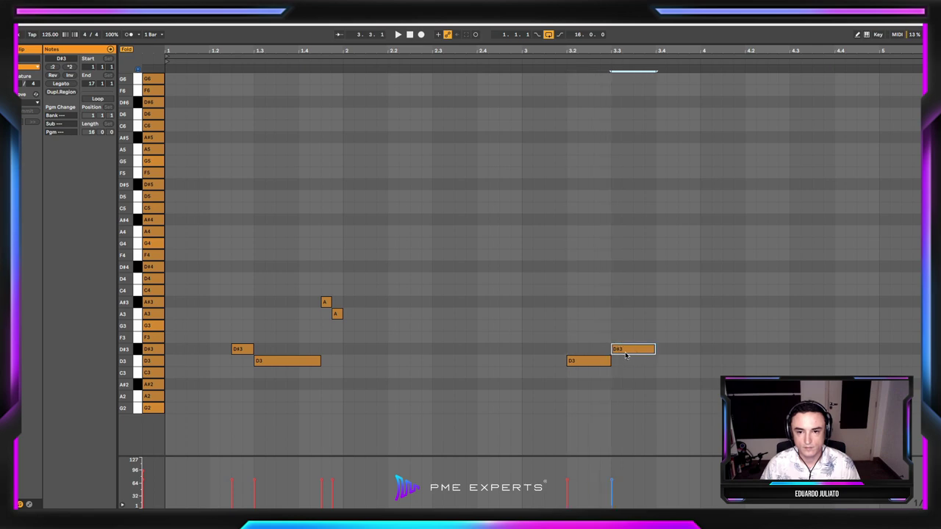
double_click(691, 372)
left_click_drag(696, 384, 709, 401)
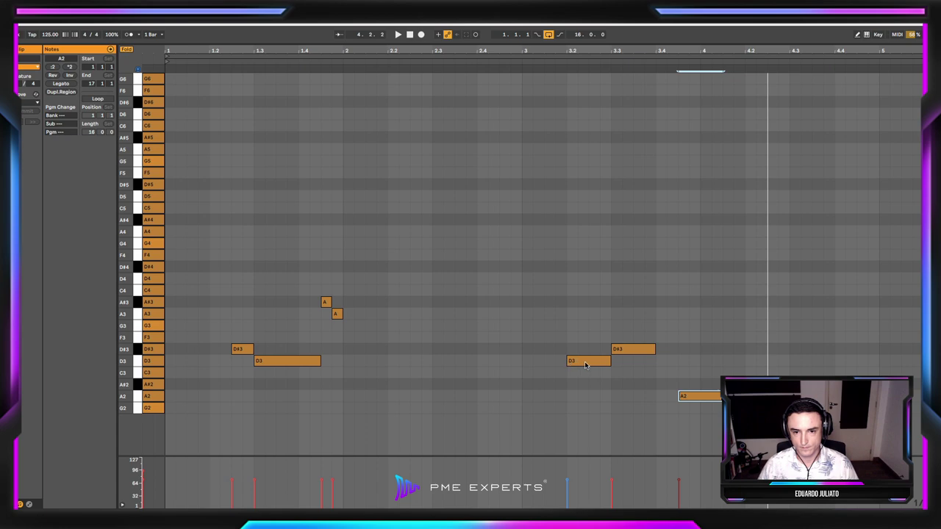
left_click_drag(574, 365, 607, 365)
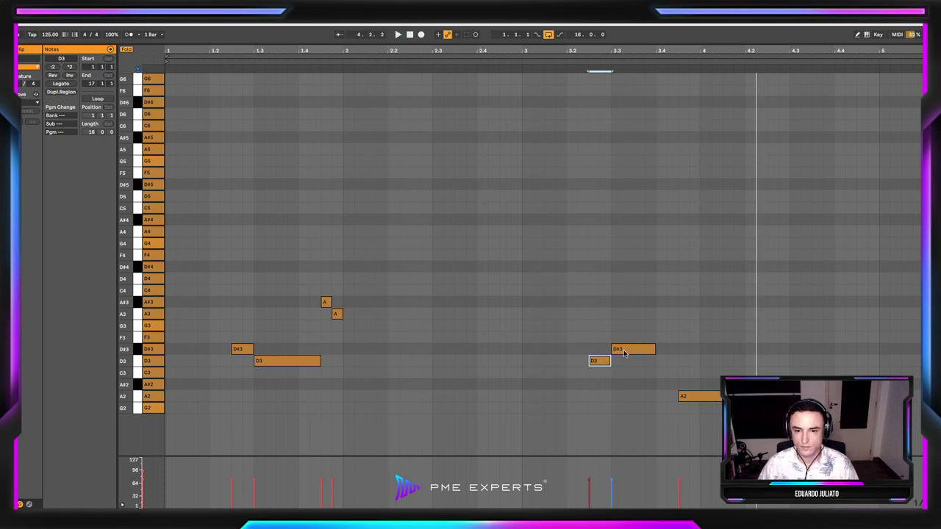
left_click_drag(630, 354, 637, 357)
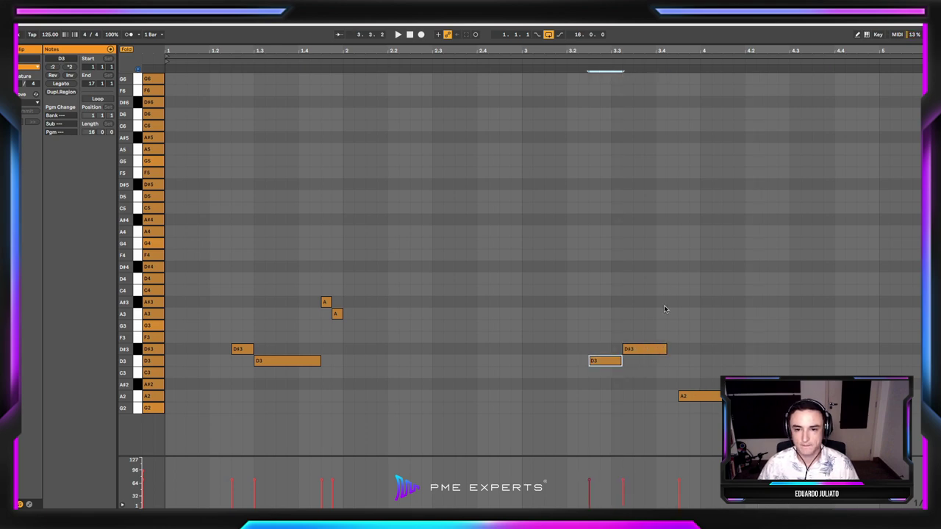
Insert short F3 and D3 notes at 3.4.2 and 3.4.3, shift the A2 to 3.4.4, and play the melody.
double_click(671, 338)
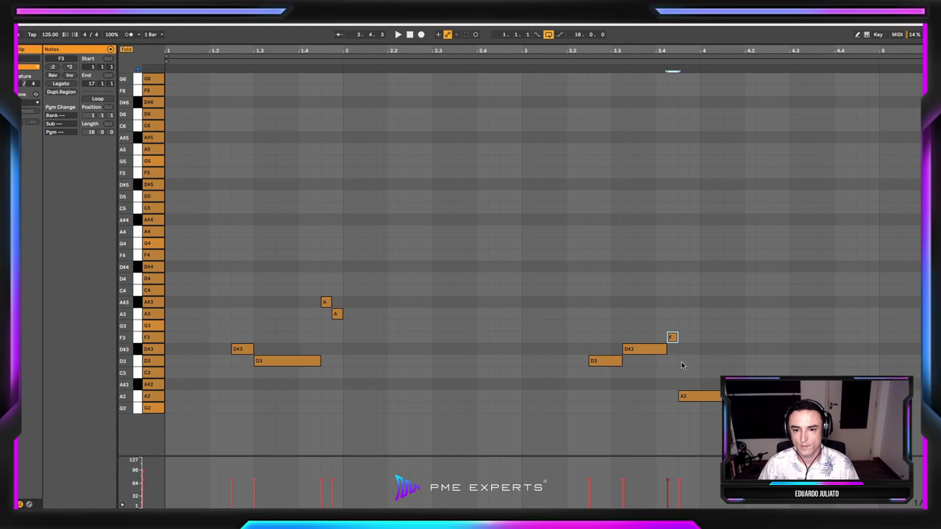
left_click_drag(682, 397, 692, 397)
key("space")
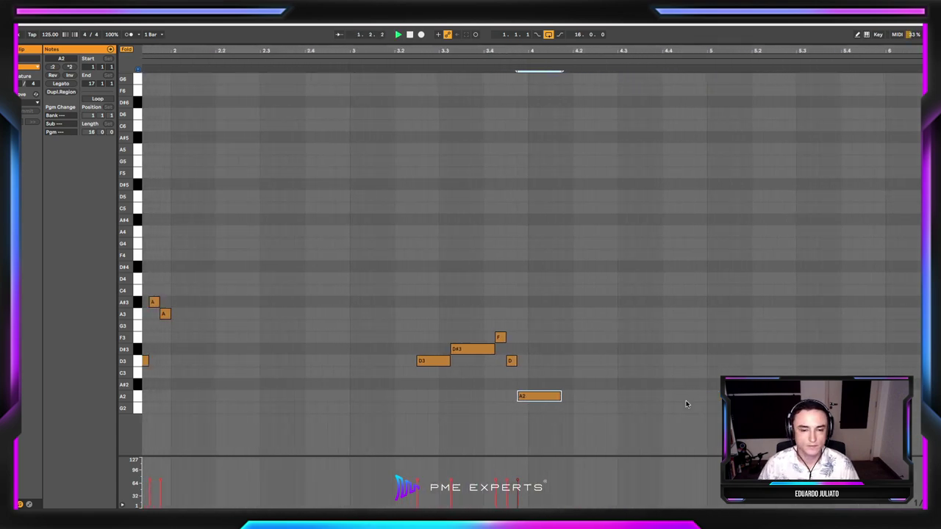
scroll(687, 404, "left", 3)
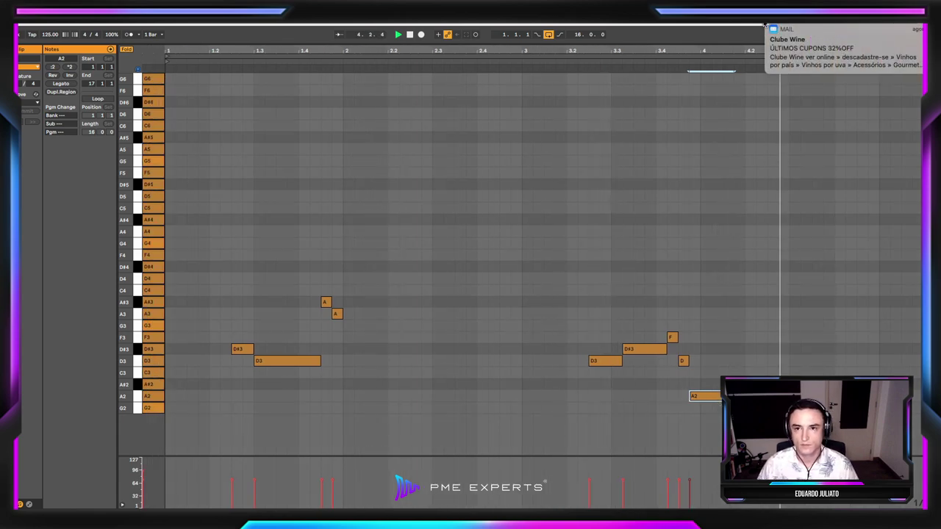
Quit the Mail app running in the background.
right_click(195, 504)
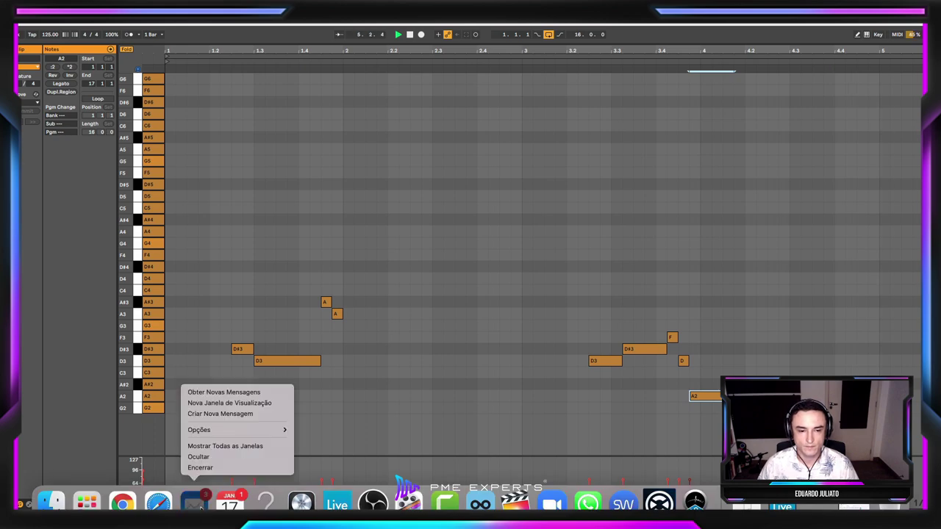
left_click(200, 467)
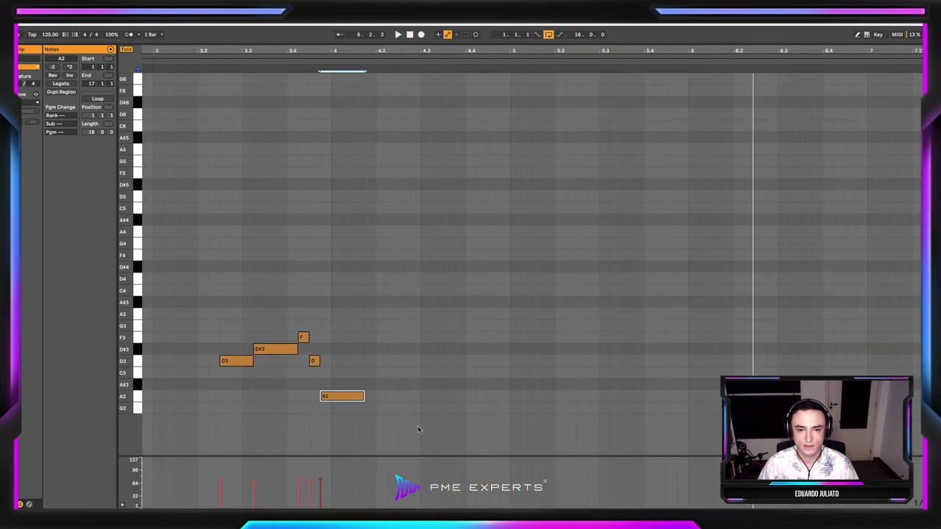
Duplicate all melody notes of bars 1 to 4 so the copy starts at bar 5.
left_click_drag(383, 52, 303, 55)
left_click(518, 237)
left_click_drag(624, 399, 160, 250)
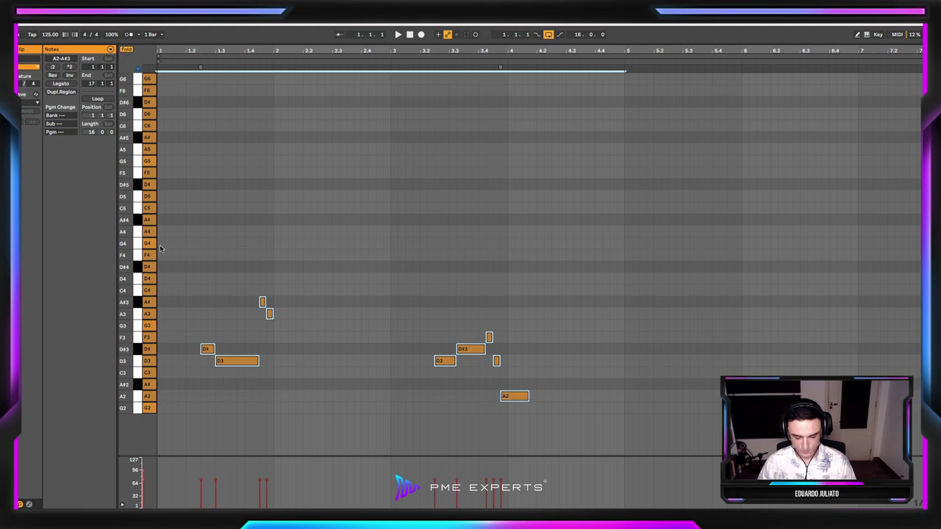
key("ctrl+d")
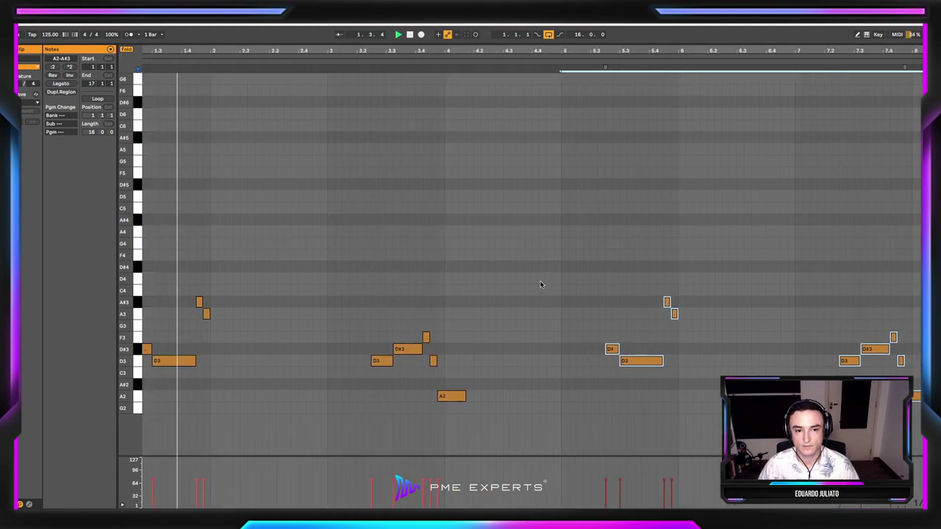
Add a C4 note about one and a half beats long at 6.1.3 and play the melody.
left_click(559, 328)
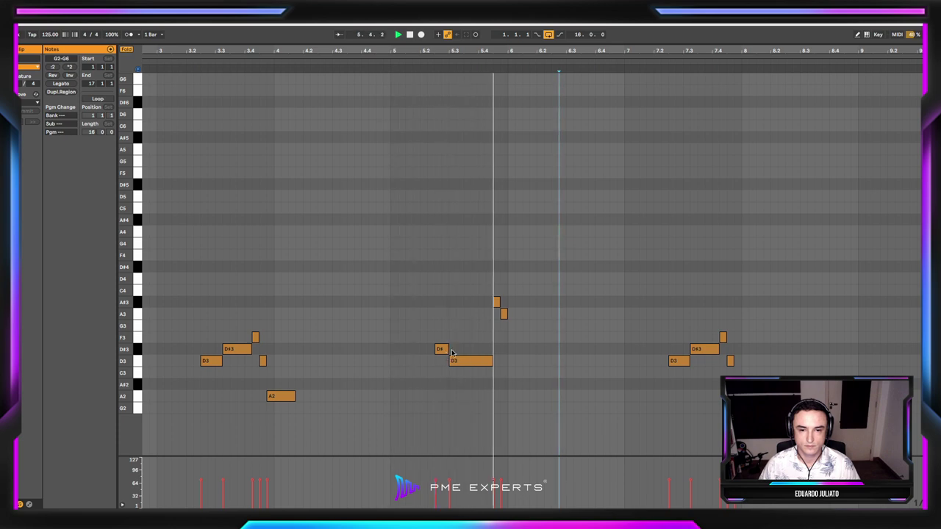
key("space")
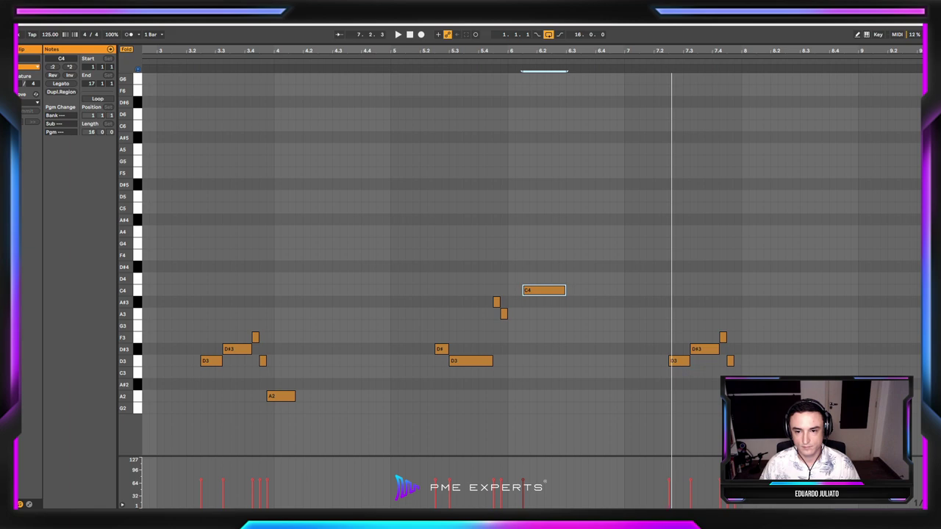
key("space")
Replace the notes following the D3 in bar 7 with a long F3 at 7.3.3, lengthen that D3 to overlap it, and play.
left_click_drag(769, 425, 719, 339)
key("Delete")
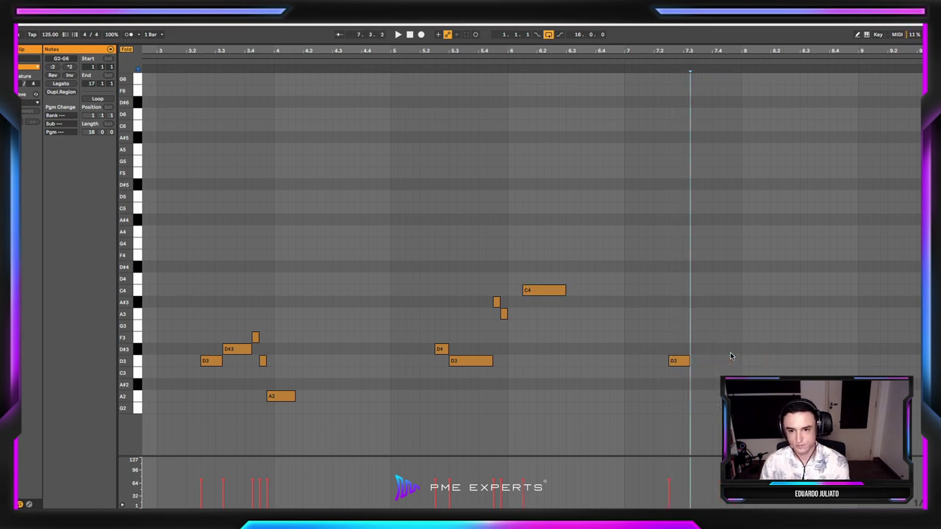
left_click_drag(695, 362, 735, 345)
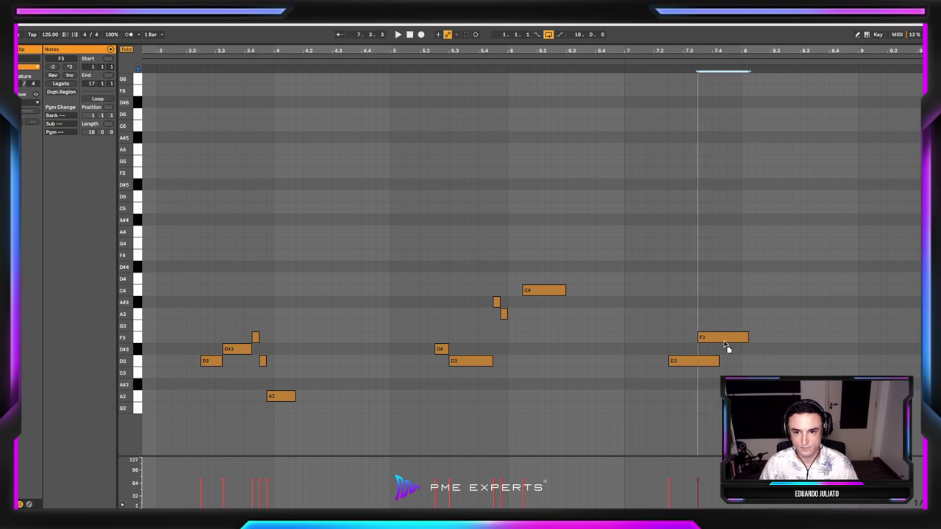
key("space")
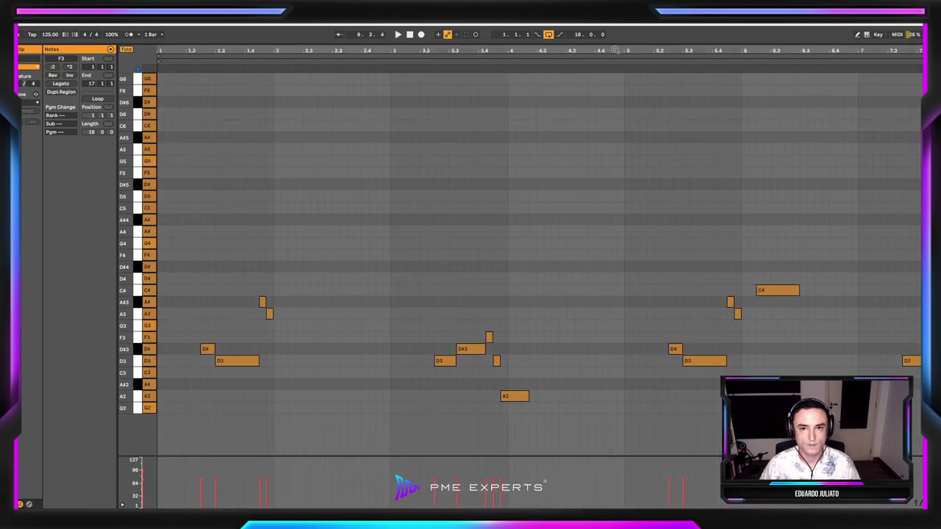
Add short high notes D#4 at 1.3.3, A3 at 3.1.4 and D4 at 3.2, checking them in playback.
left_click_drag(615, 50, 614, 31)
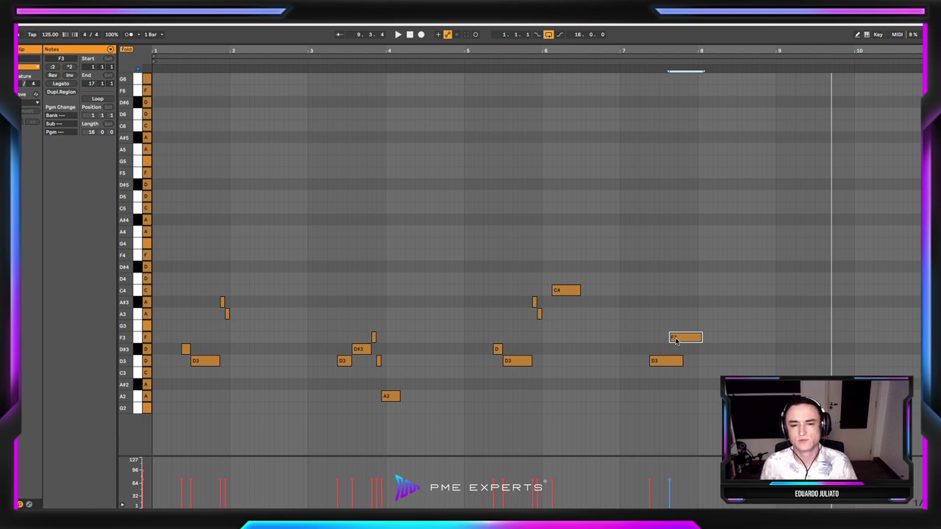
left_click_drag(265, 51, 366, 175)
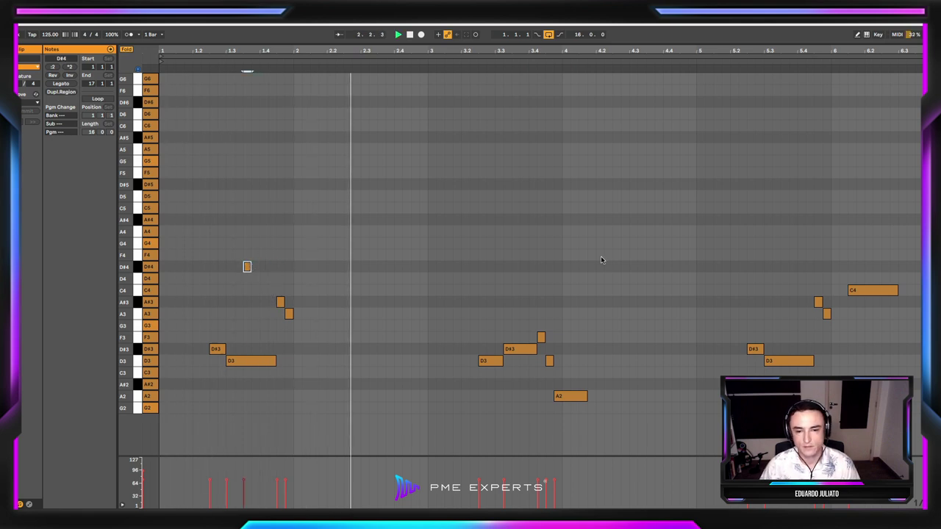
left_click(464, 281)
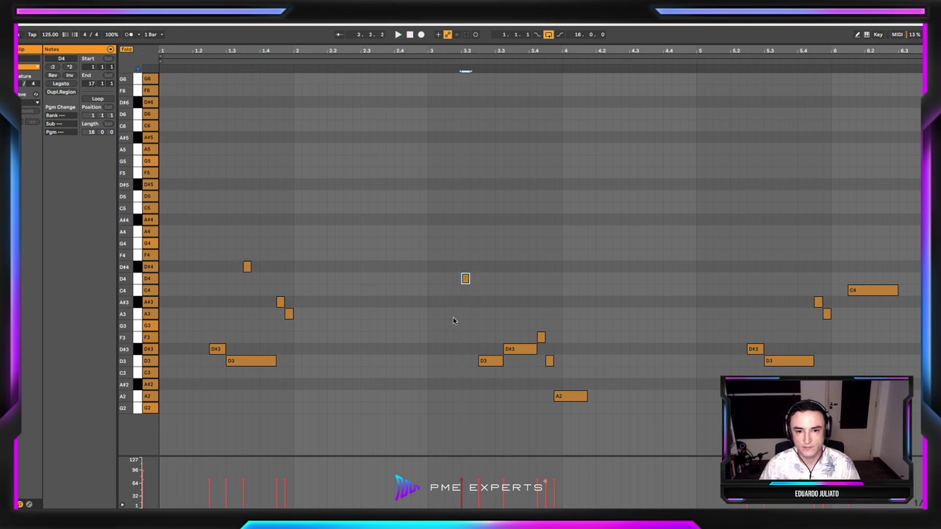
key("space")
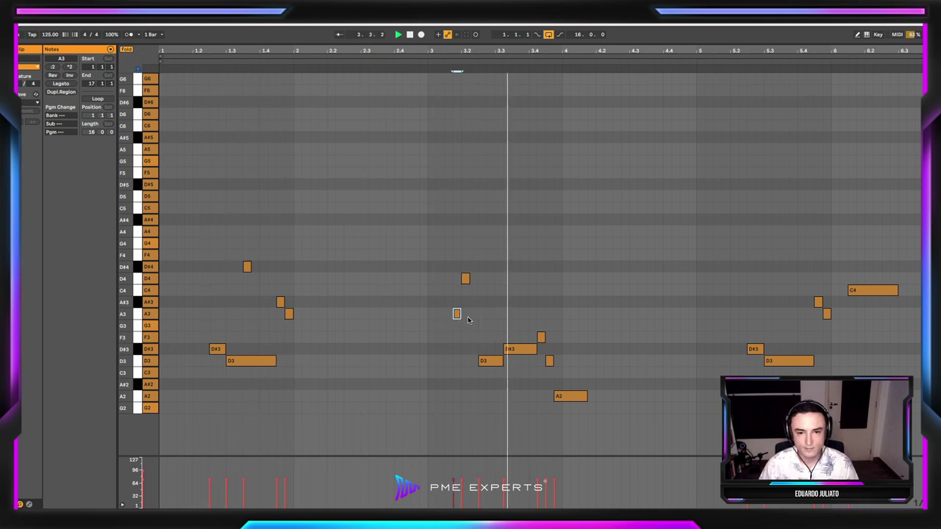
Add a short A#2 at 4.2.3 and short G3 and A3 notes at 5.3.2 and 5.3.3, then play from bar 5.
left_click(601, 377)
key("space")
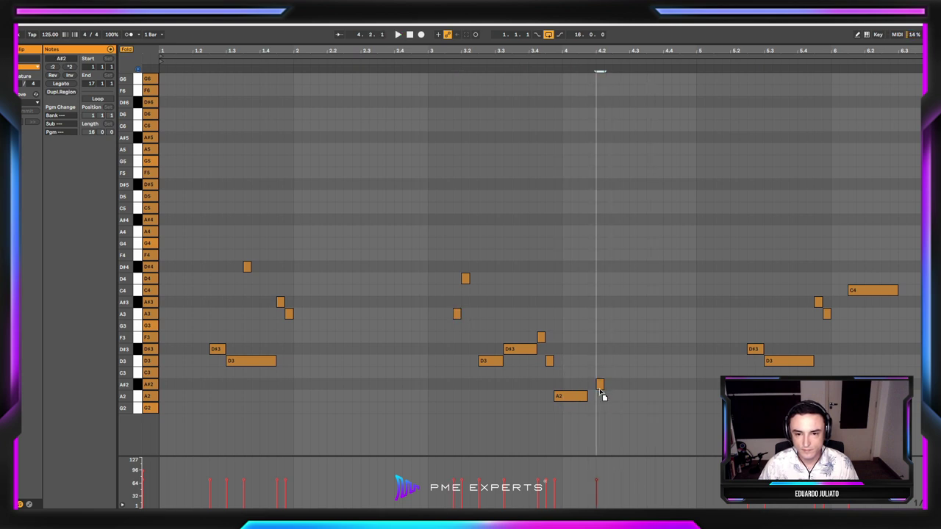
left_click_drag(600, 390, 615, 387)
key("space")
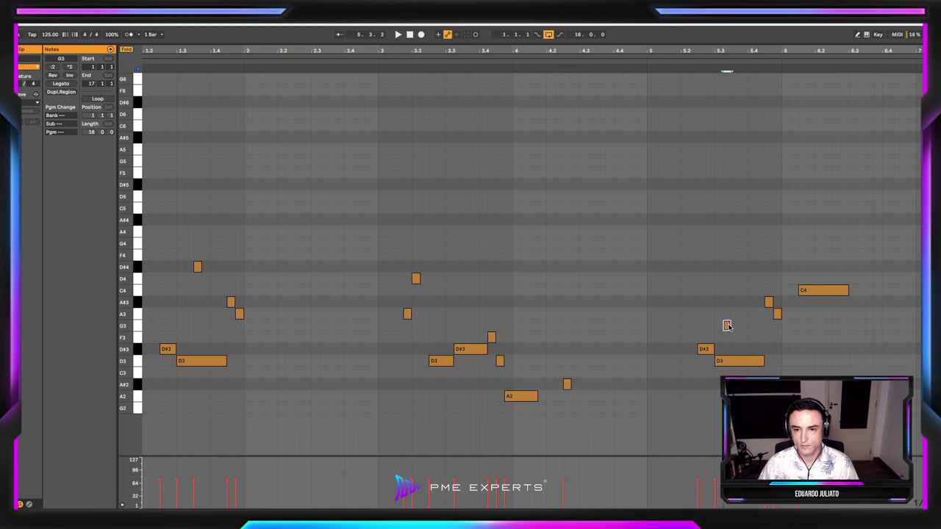
left_click(675, 61)
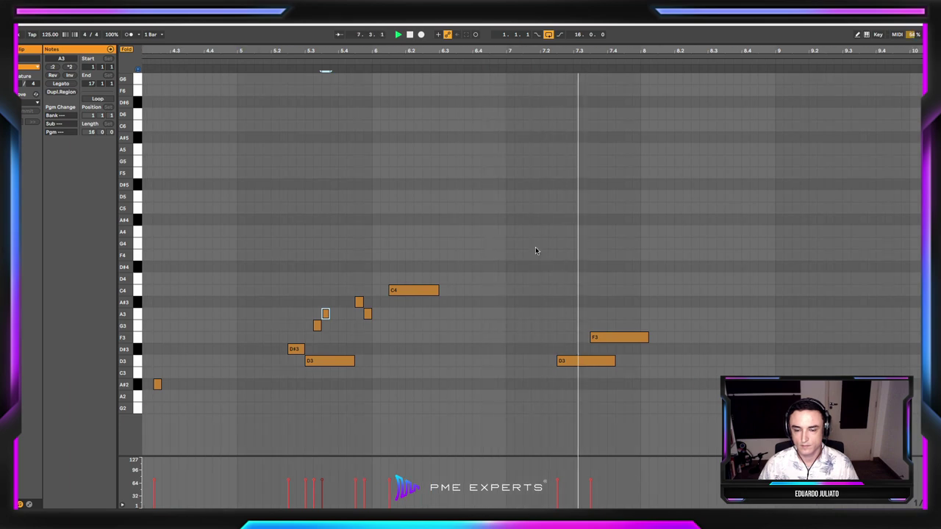
Add an ascending run of short A#3, C4, D4 and F4 notes from 7.4.3 into the start of bar 8 and play it.
key("space")
double_click(627, 301)
double_click(636, 290)
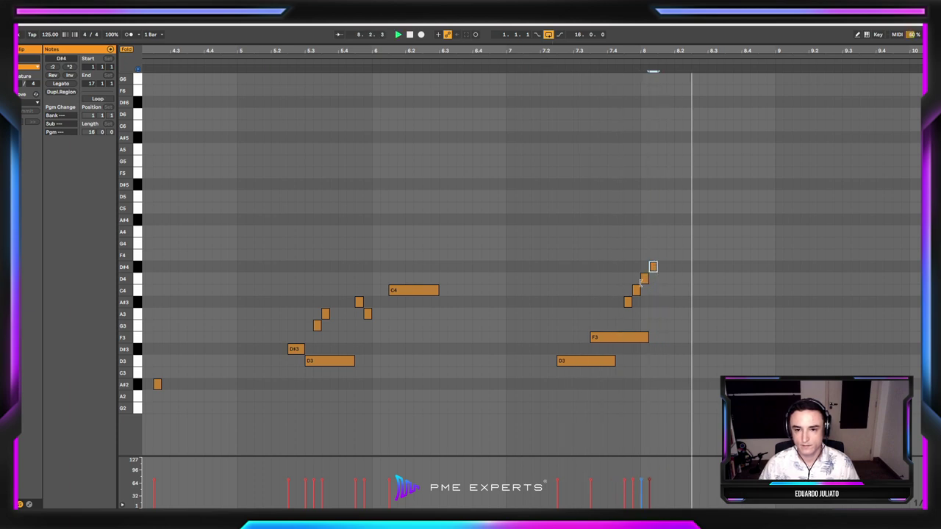
left_click_drag(653, 267, 653, 255)
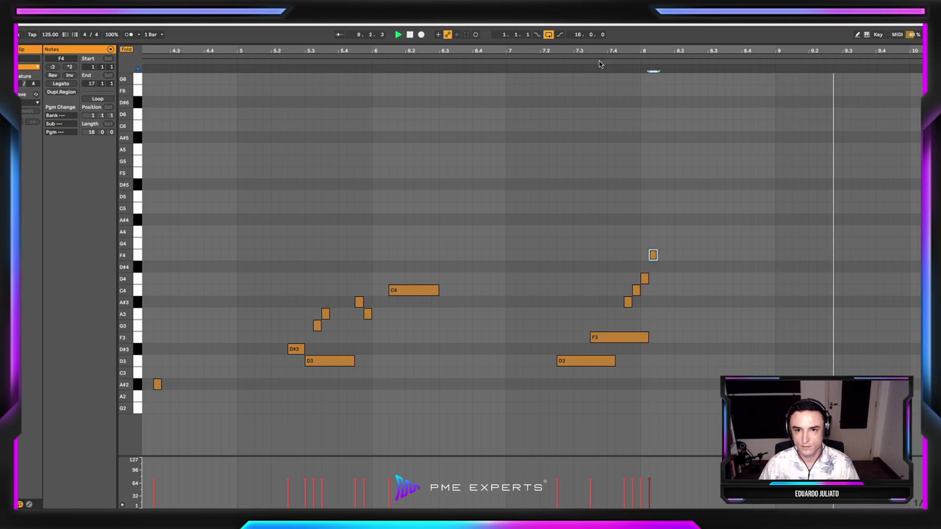
key("space")
Move the last note of the run to 8.1.3, lower it to A#3, and play the ending from bar 7.
left_click_drag(654, 257, 663, 258)
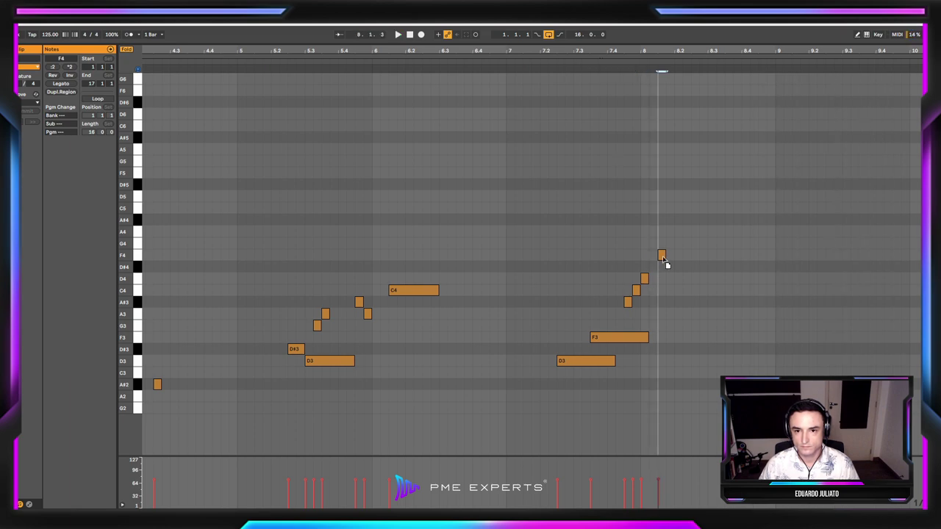
left_click(588, 64)
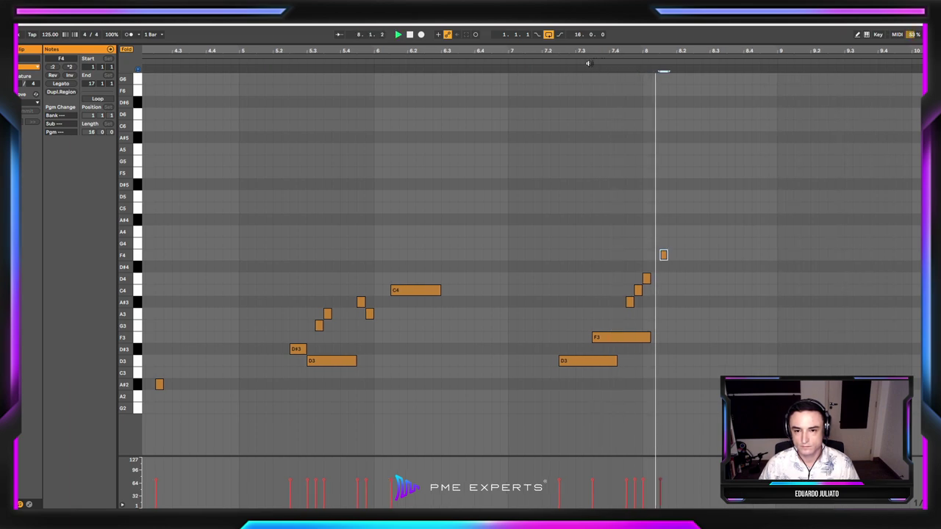
left_click_drag(663, 255, 672, 307)
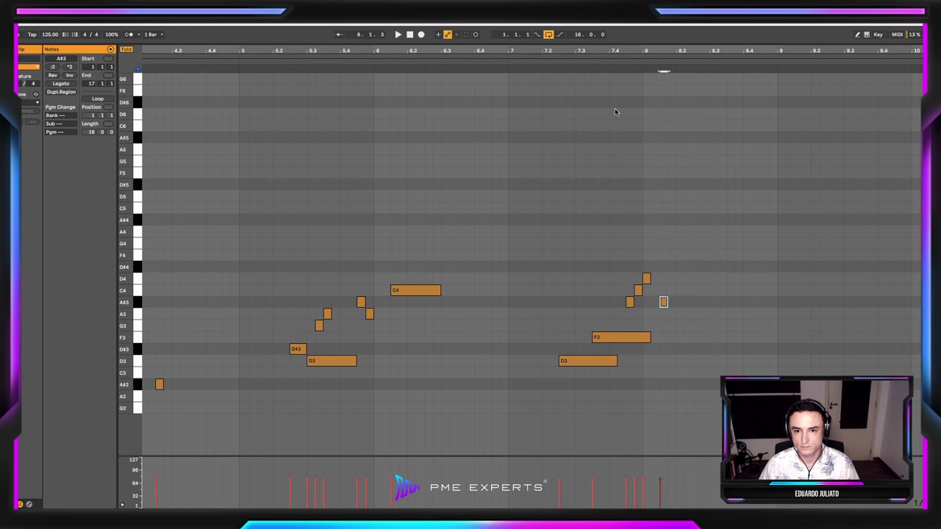
left_click(609, 62)
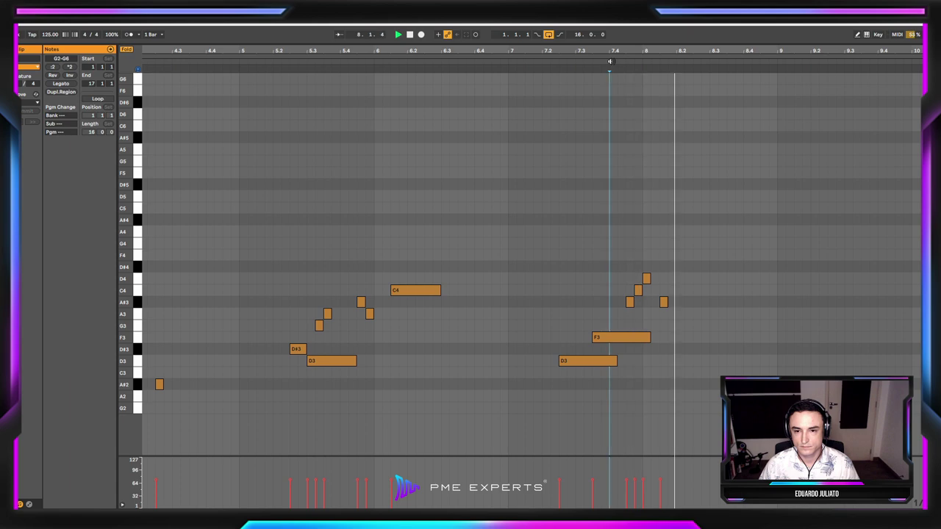
left_click(710, 326)
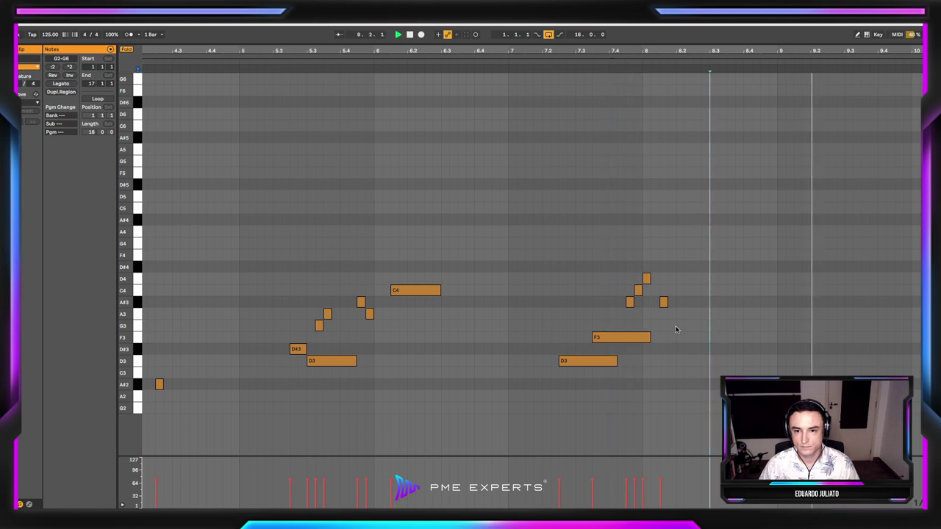
Close the note editor and delete the practice LEAD MELO track, number 10, from the arrangement.
key("shift+Tab")
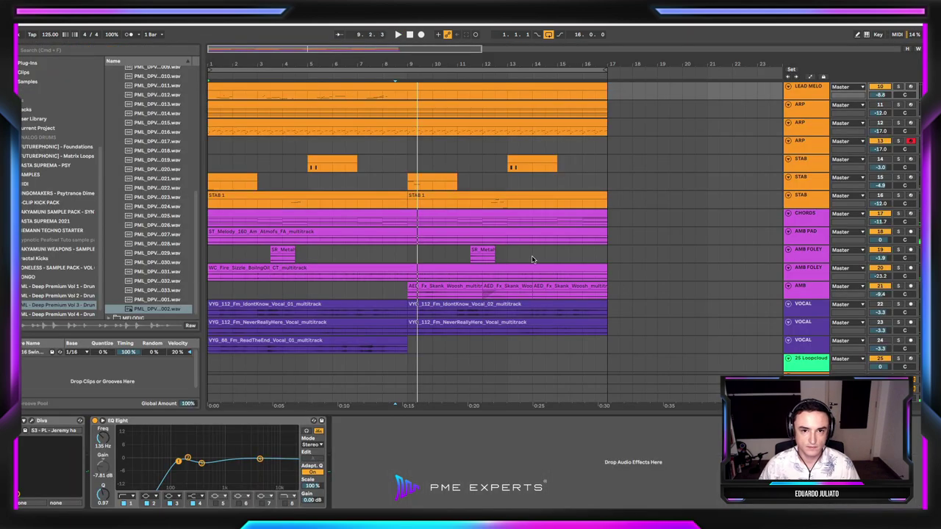
scroll(688, 134, "up", 2)
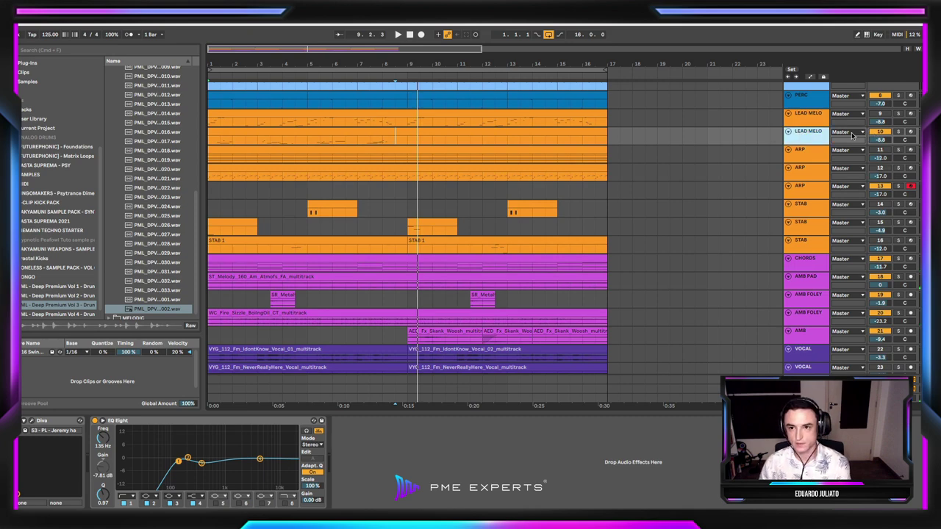
key("BackSpace")
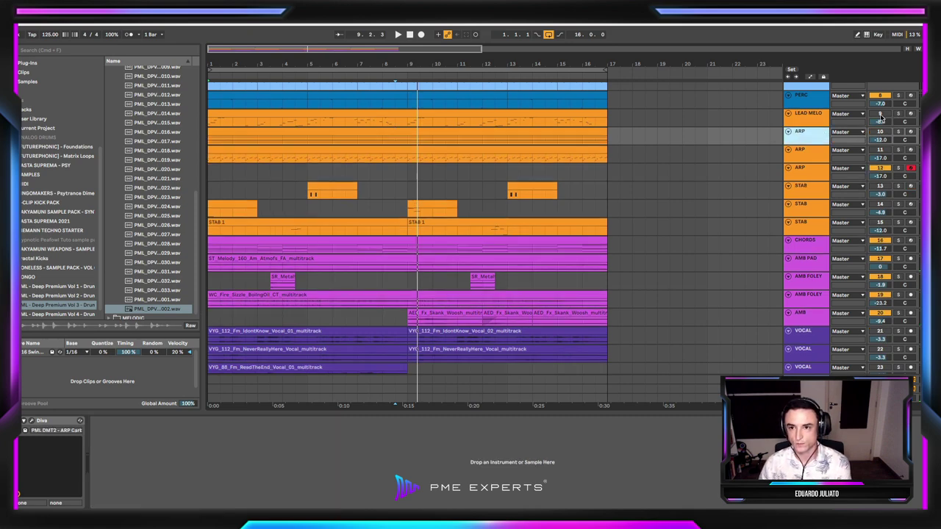
Reactivate the original LEAD MELO track, open its 16-bar clip to review the notes in playback, and return to the device view with playback stopped.
left_click(822, 120)
double_click(360, 109)
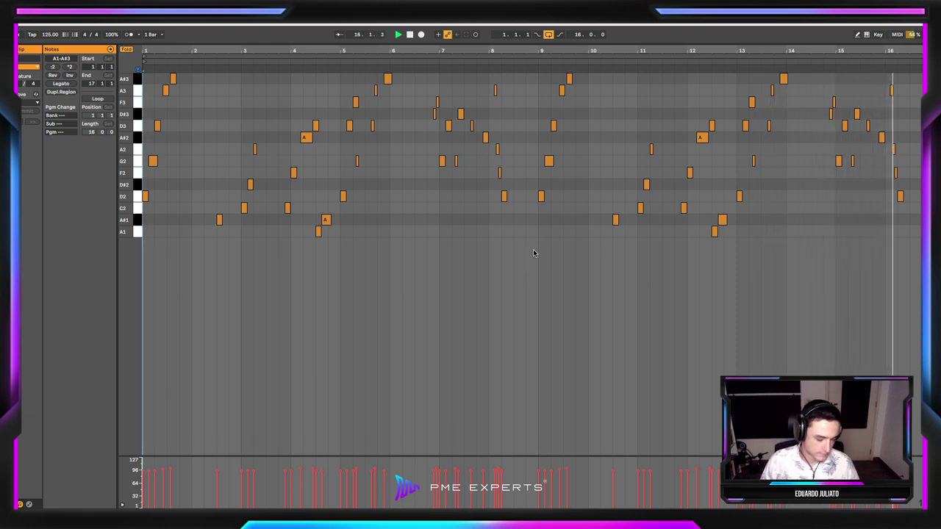
key("shift+Tab")
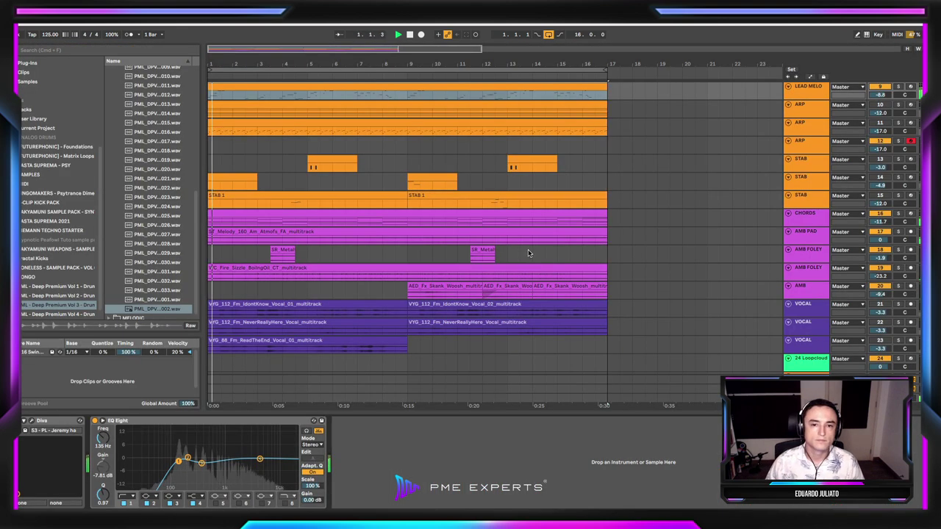
key("space")
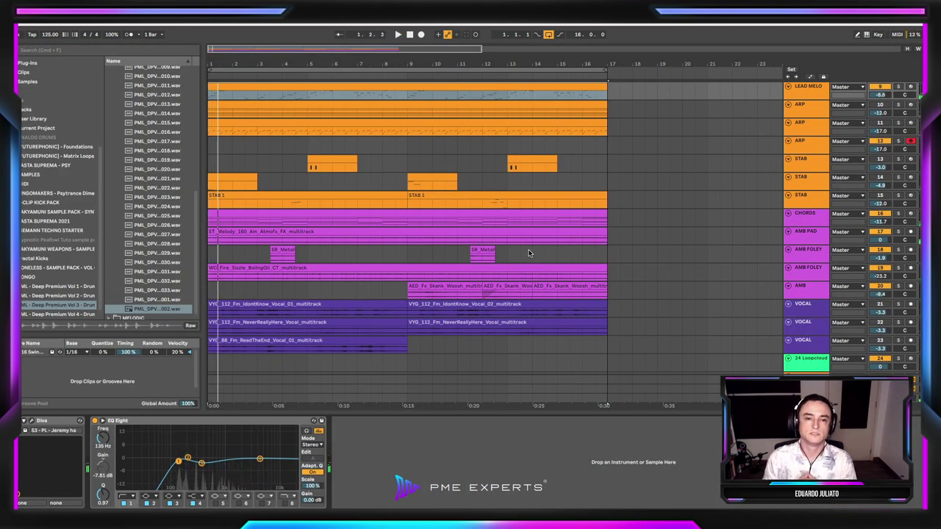